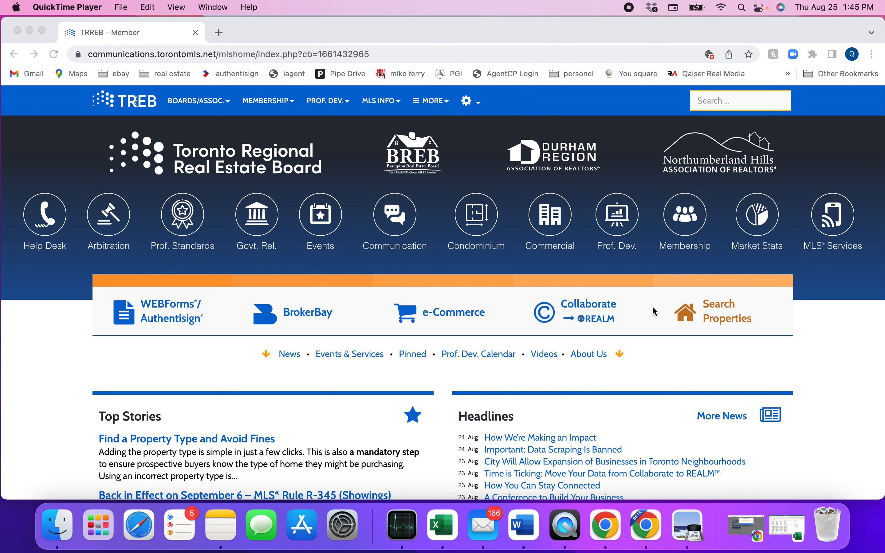
Launch Stratus MLS in a new tab from Search Properties on the TREB member page
left_click(718, 309)
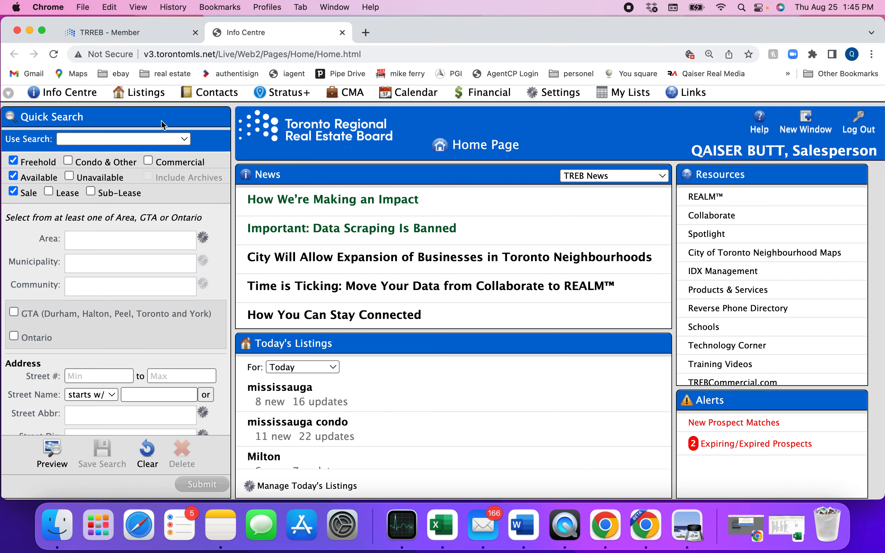
mouse_move(152, 94)
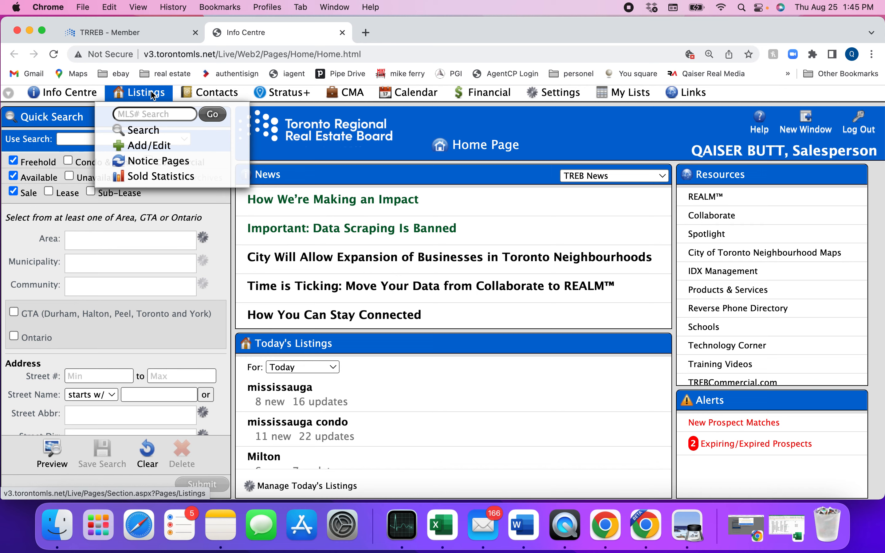
Start a listing search for unavailable listings only, including archived listings, and continue to the criteria
left_click(146, 132)
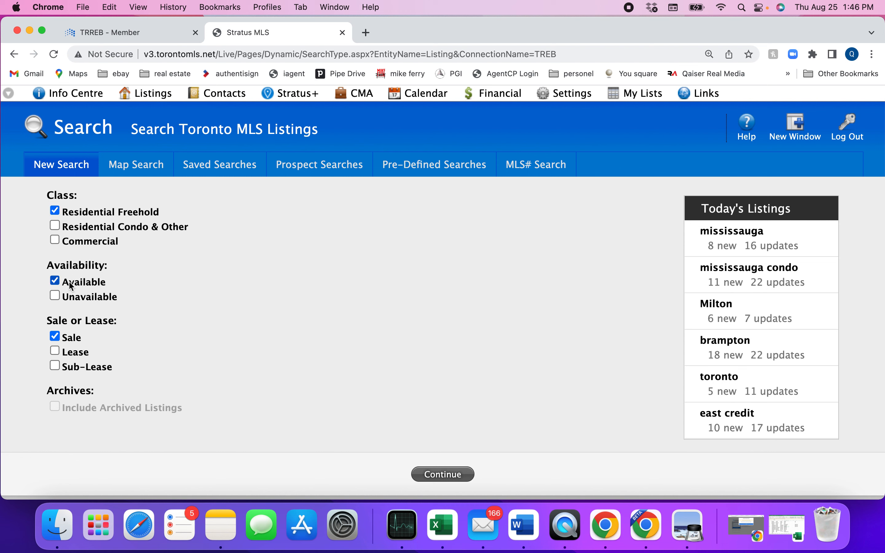
left_click(55, 296)
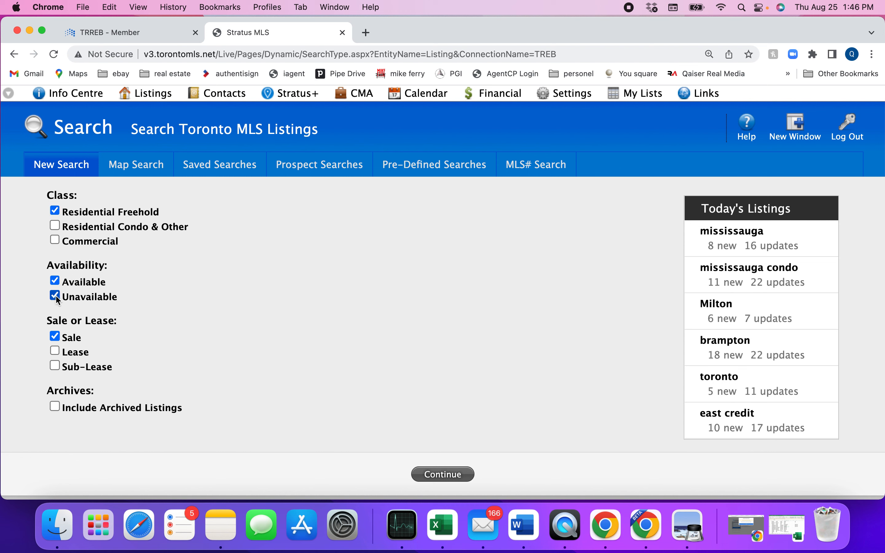
left_click(56, 280)
left_click(55, 409)
left_click(446, 477)
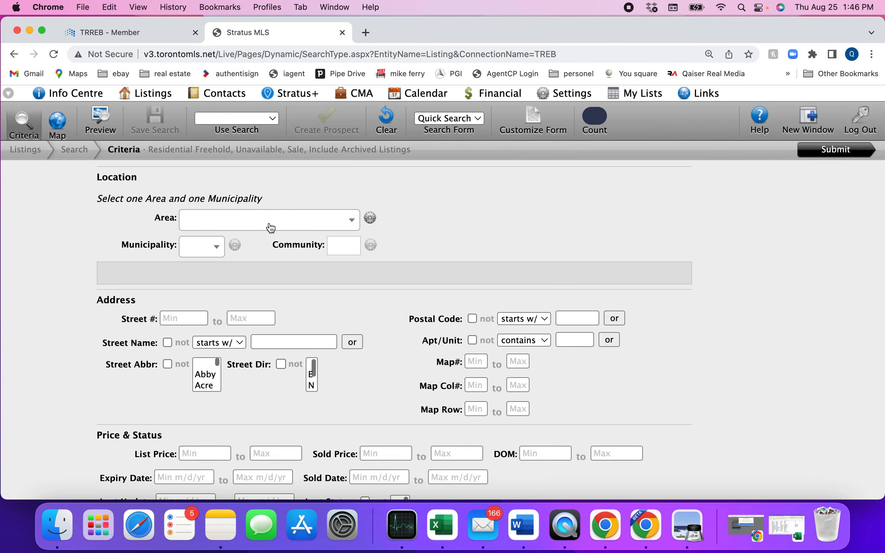
Set the search Area to Peel and the Municipality to Mississauga
left_click(269, 228)
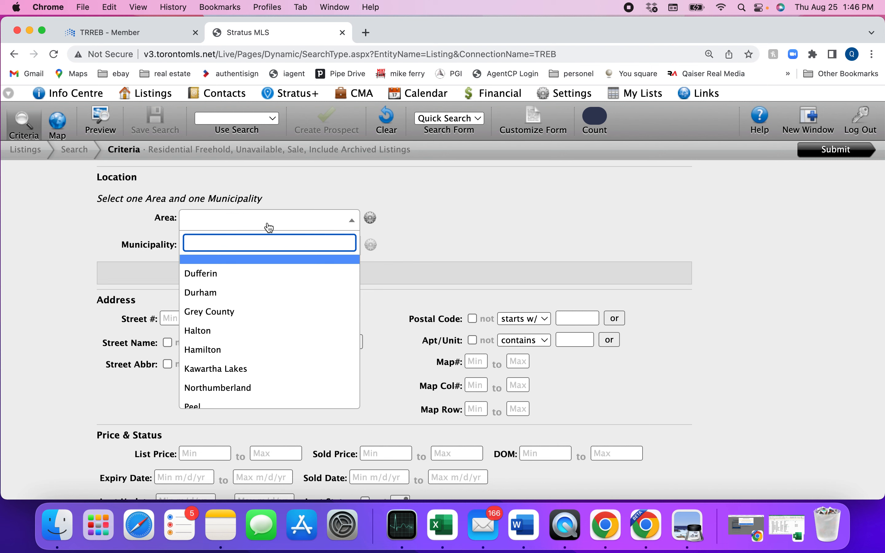
type("pe")
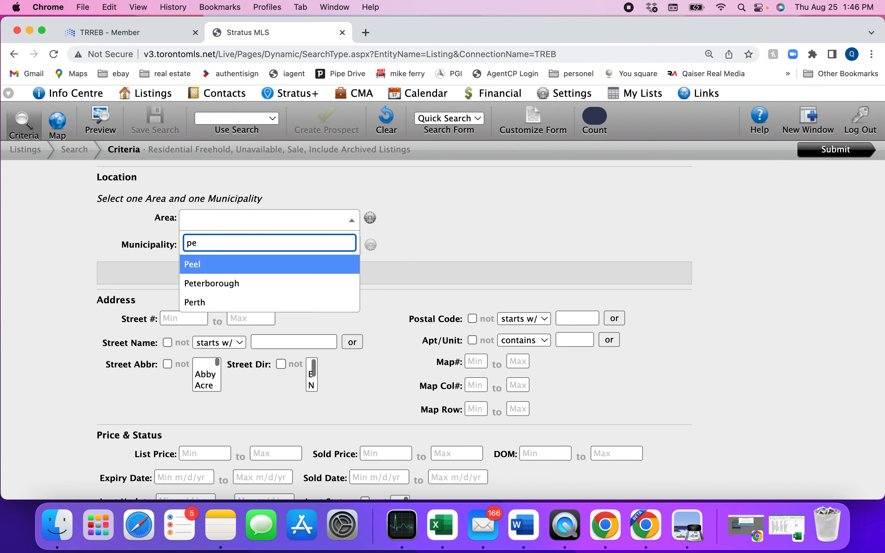
left_click(227, 262)
left_click(217, 249)
type("mi")
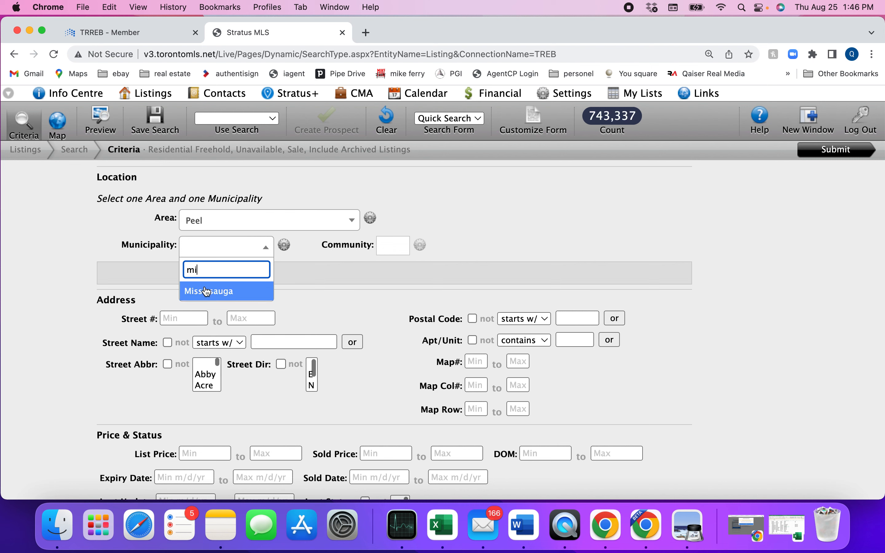
left_click(207, 291)
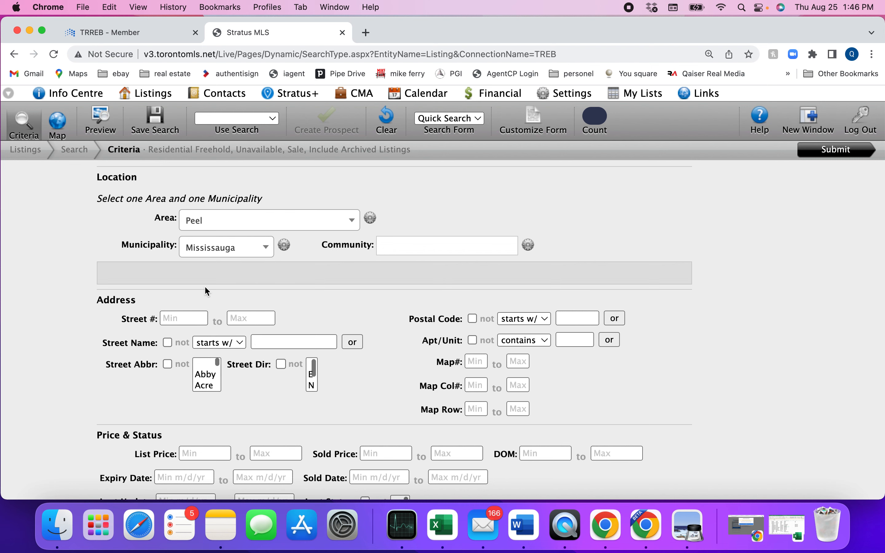
left_click(192, 316)
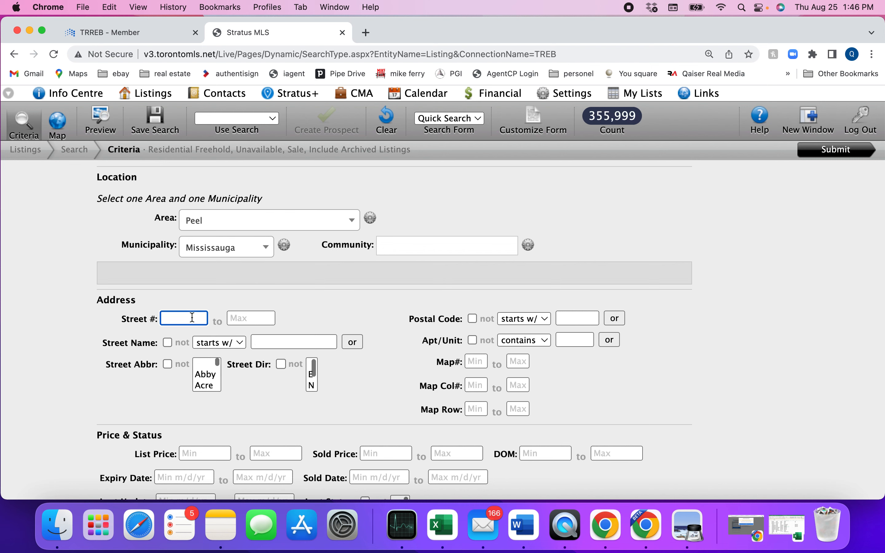
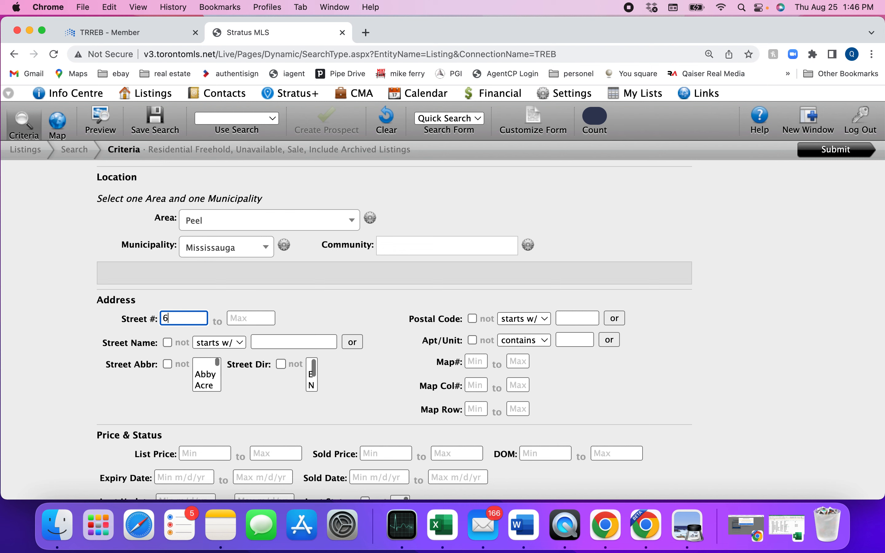
left_click(241, 319)
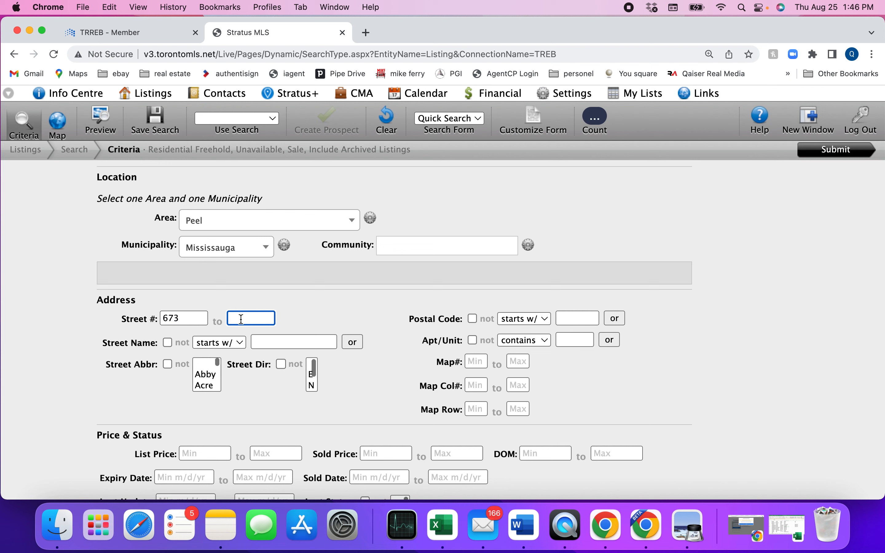
left_click(256, 343)
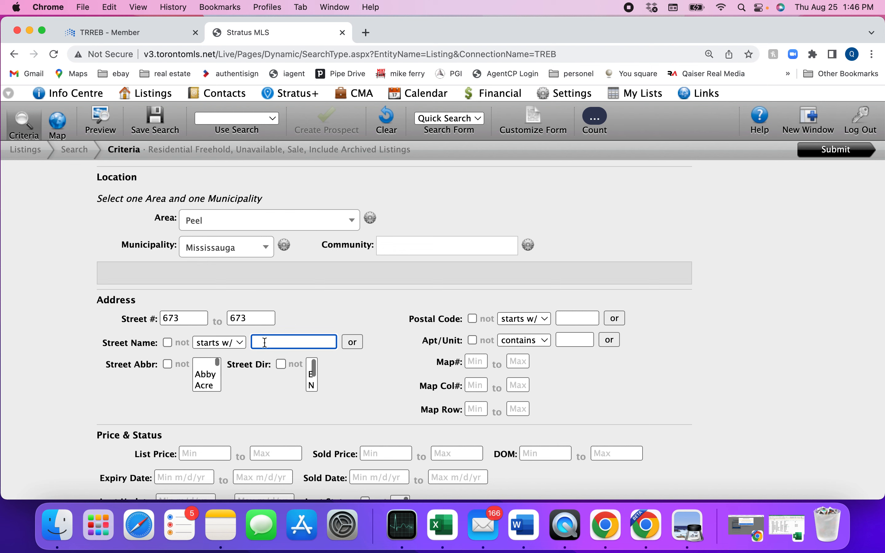
left_click(812, 154)
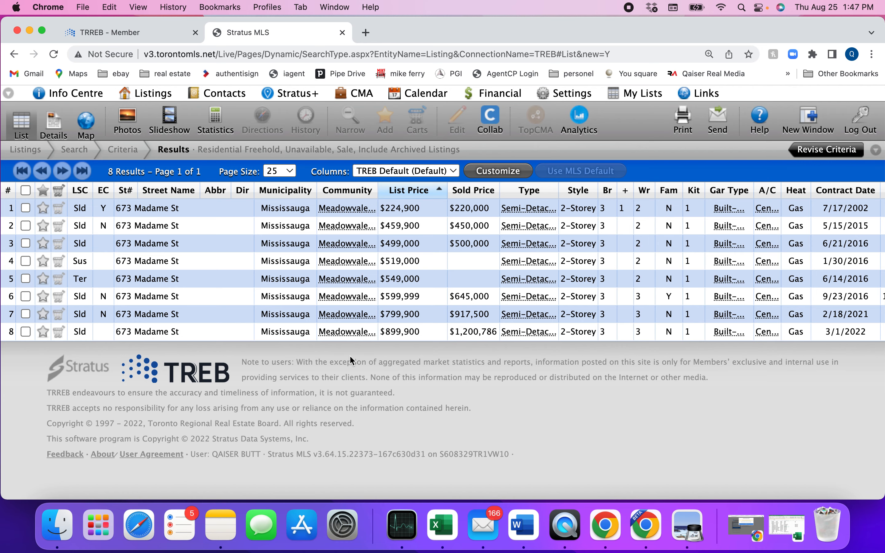
Sort the results by Sold Date, newest first, and open the latest sale's full details
scroll(650, 243, "right", 2)
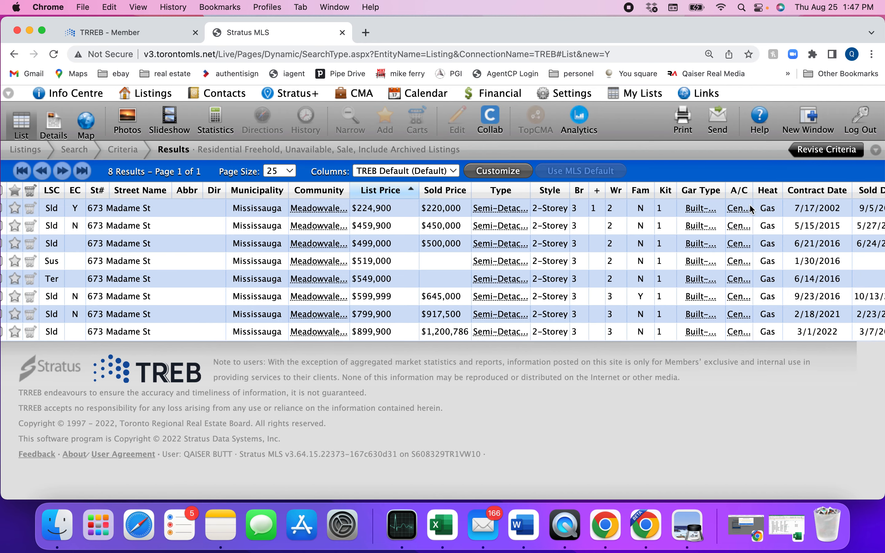
scroll(753, 205, "right", 5)
left_click(786, 190)
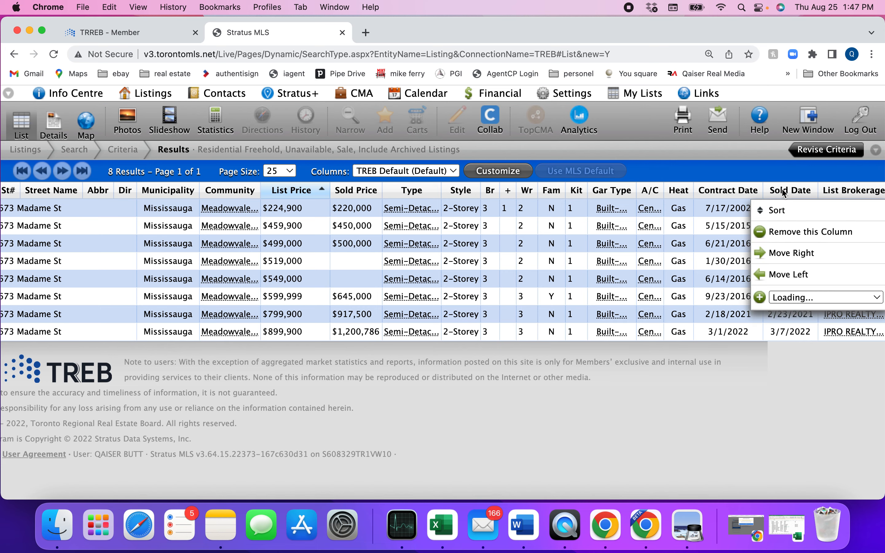
left_click(776, 208)
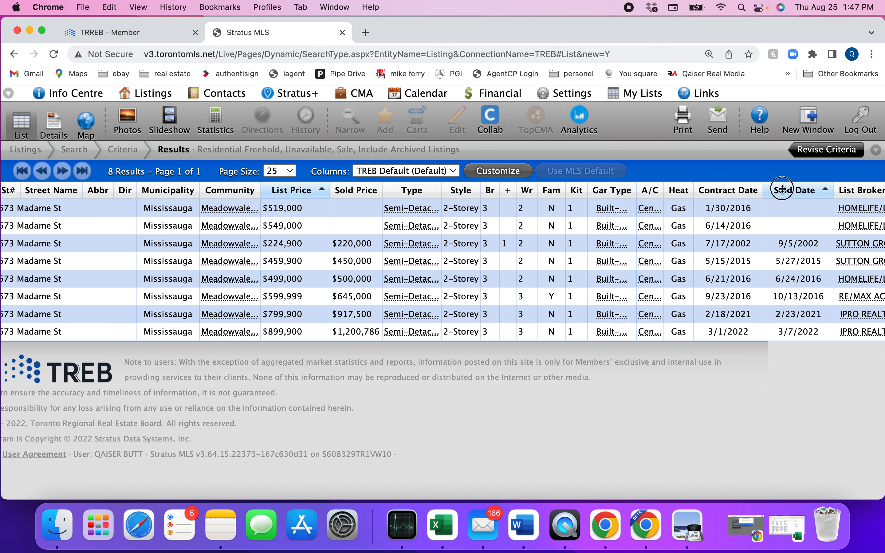
left_click(782, 189)
left_click(782, 215)
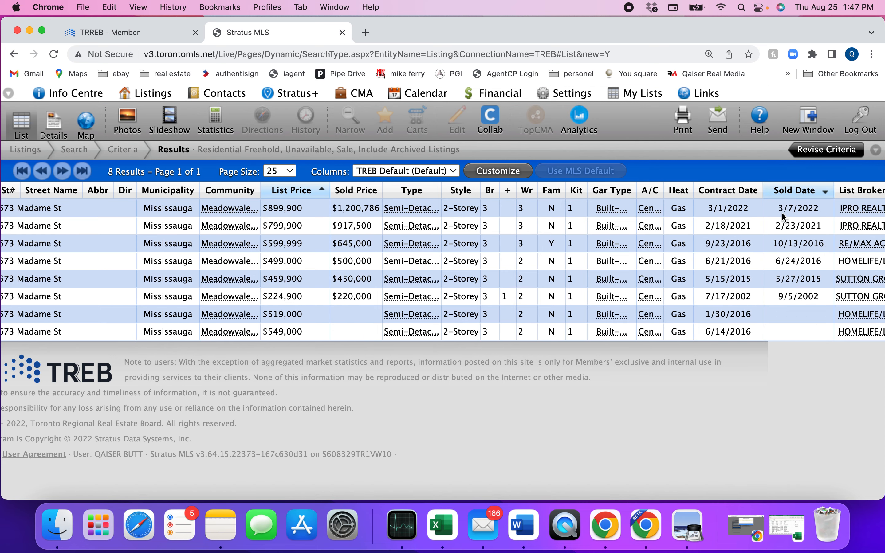
scroll(731, 227, "left", 6)
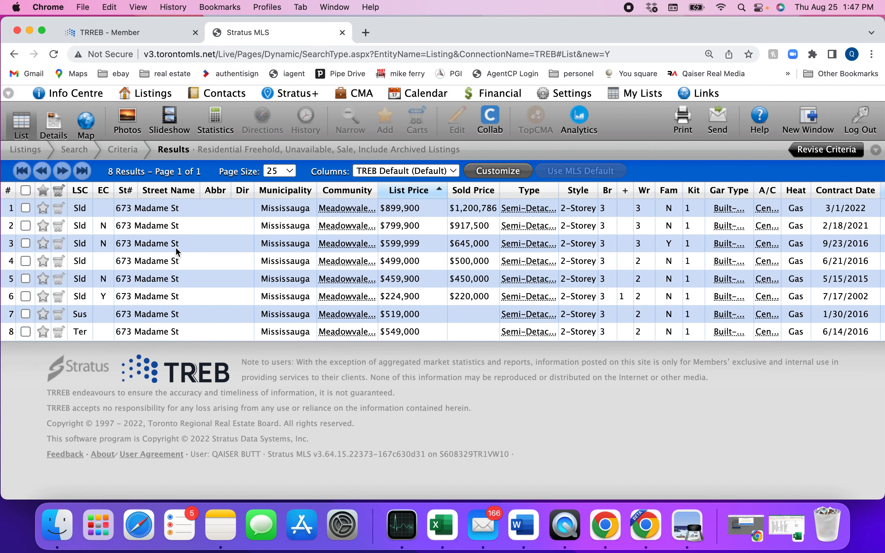
double_click(156, 211)
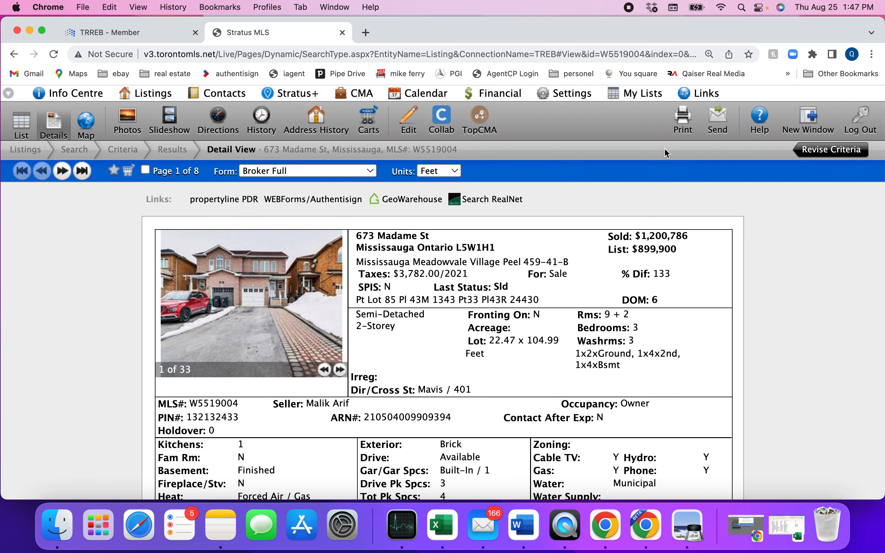
Open a second Stratus MLS session in a new window
left_click(808, 125)
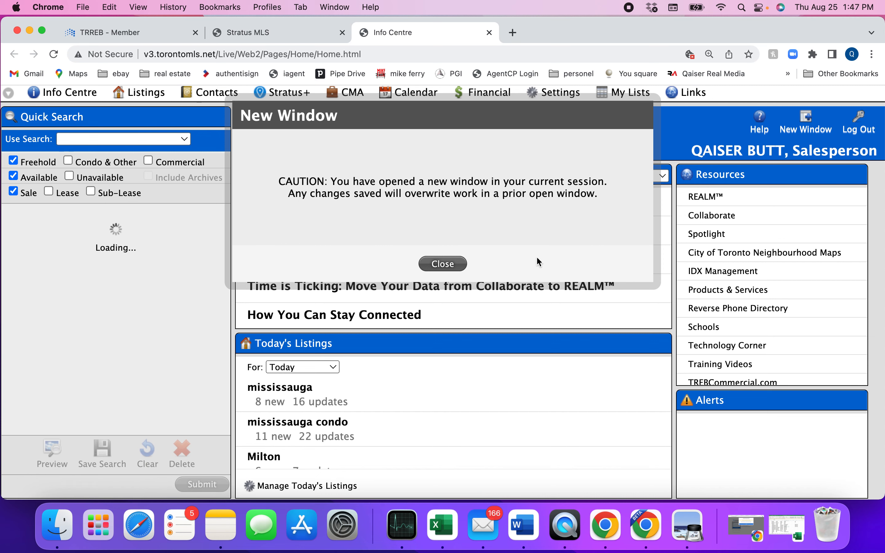
Dismiss the new-window caution and go to Listings > Add/Edit
left_click(454, 263)
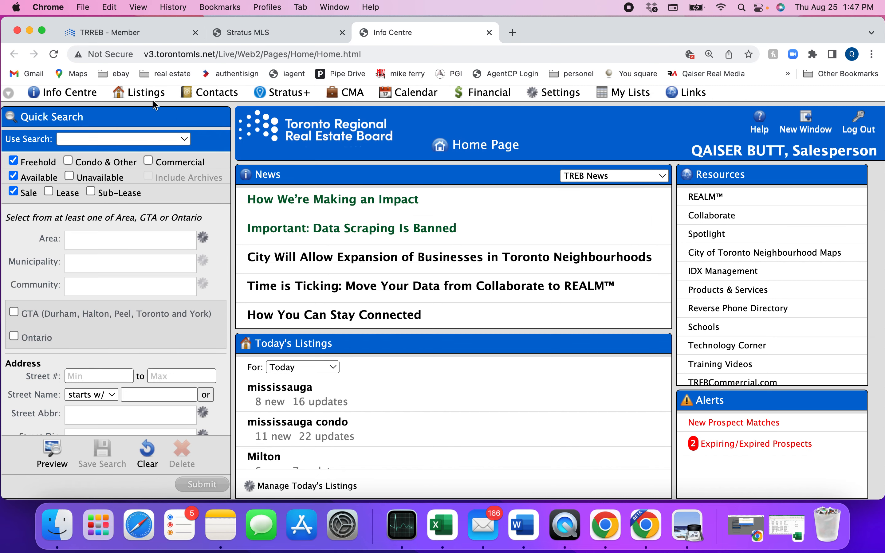
mouse_move(148, 96)
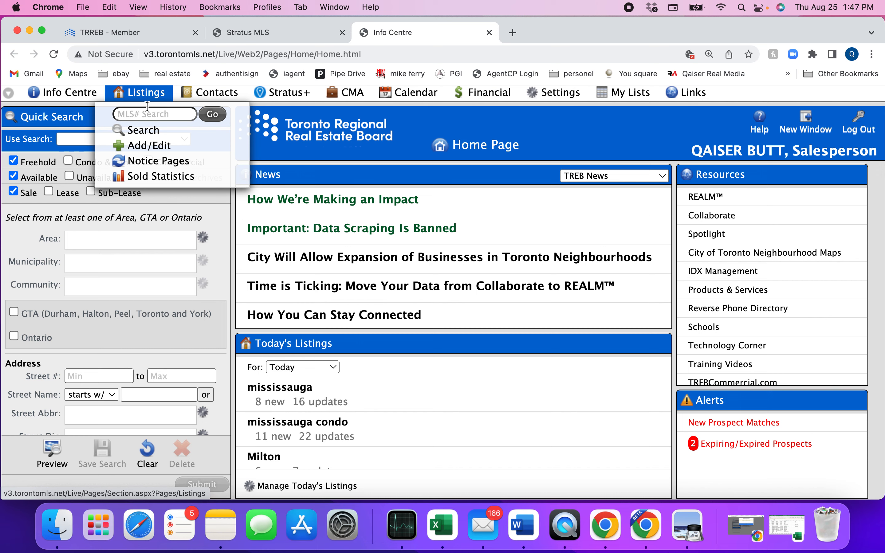
left_click(150, 147)
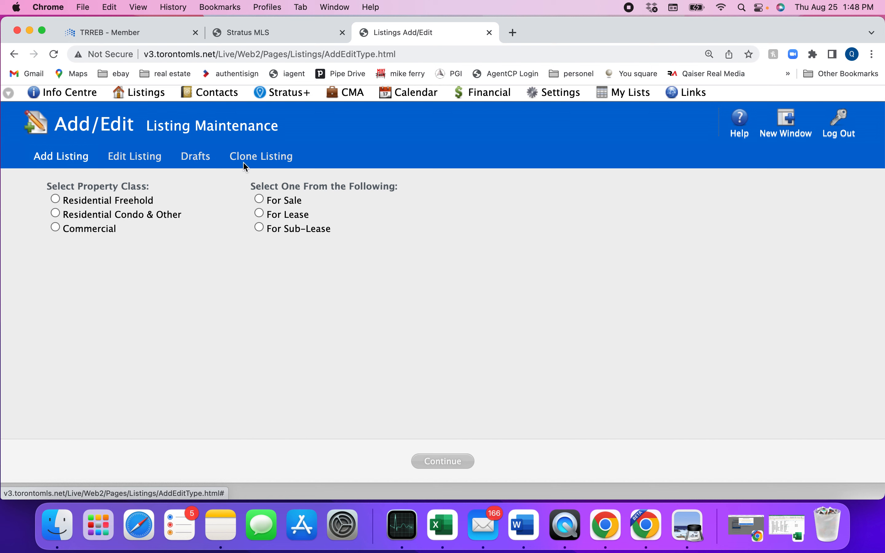
Choose Residential Freehold and For Sale, then continue to the new listing form
left_click(56, 199)
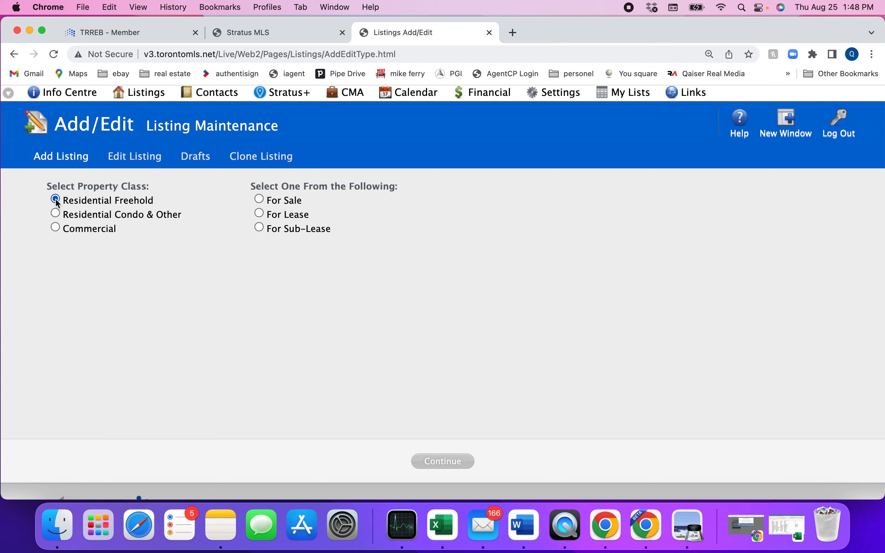
left_click(260, 200)
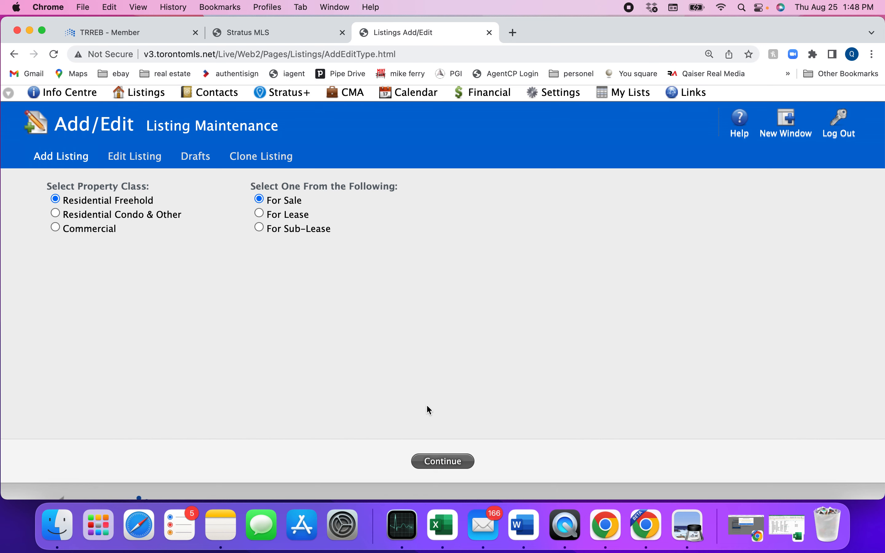
scroll(510, 427, "down", 1)
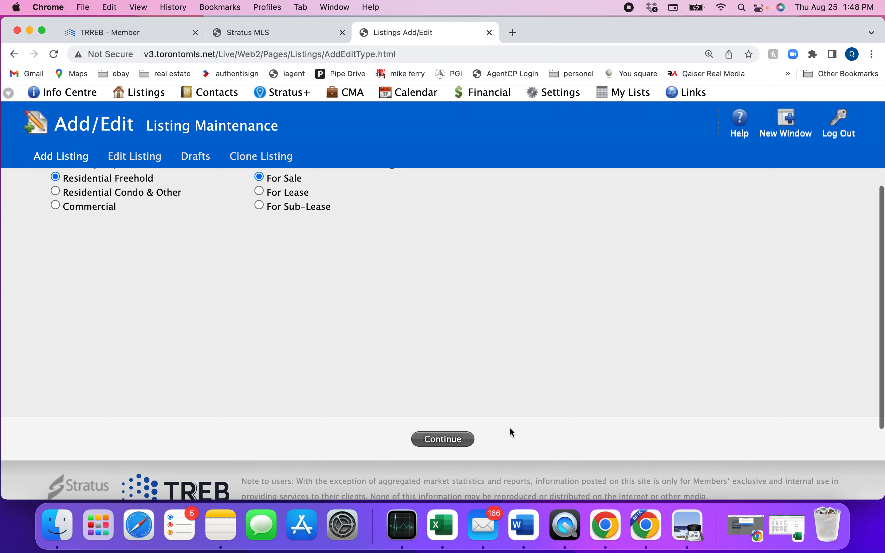
left_click(443, 440)
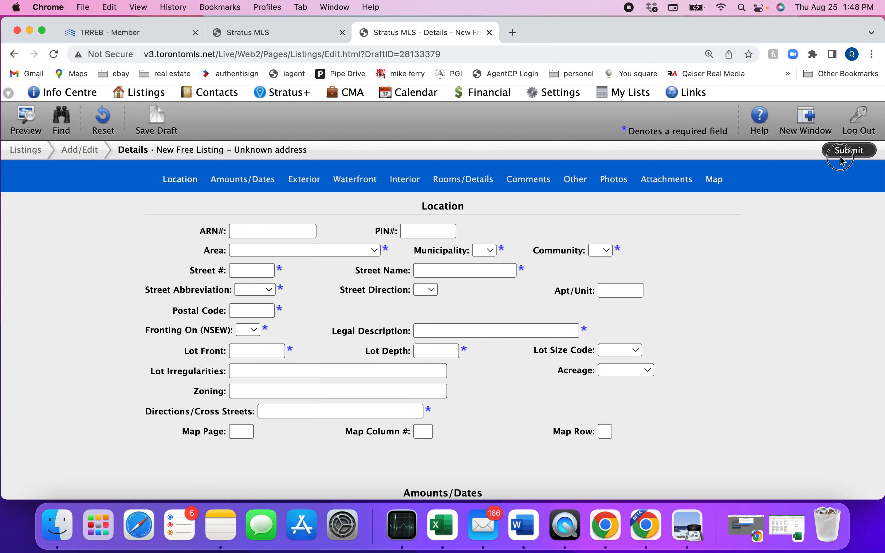
Submit the blank draft to reveal missing required fields, then return to the Location section
left_click(848, 151)
scroll(275, 297, "down", 15)
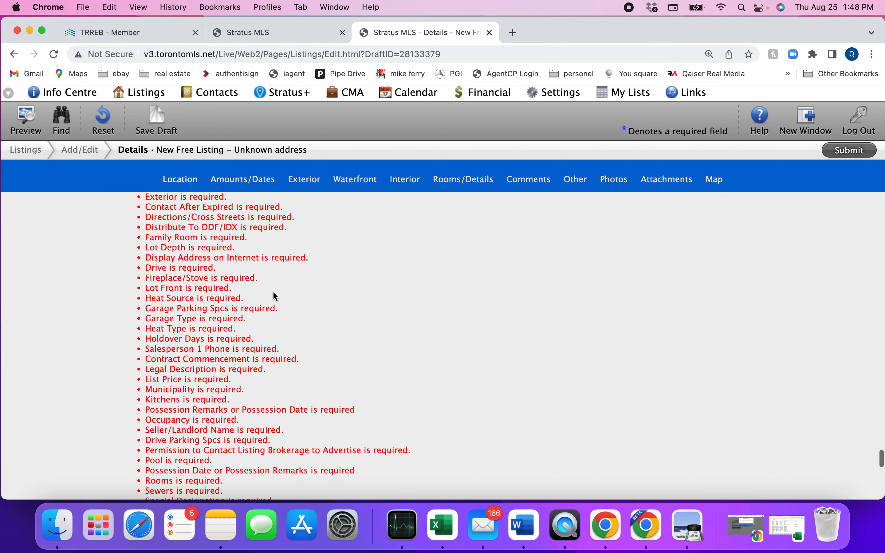
scroll(273, 300, "up", 15)
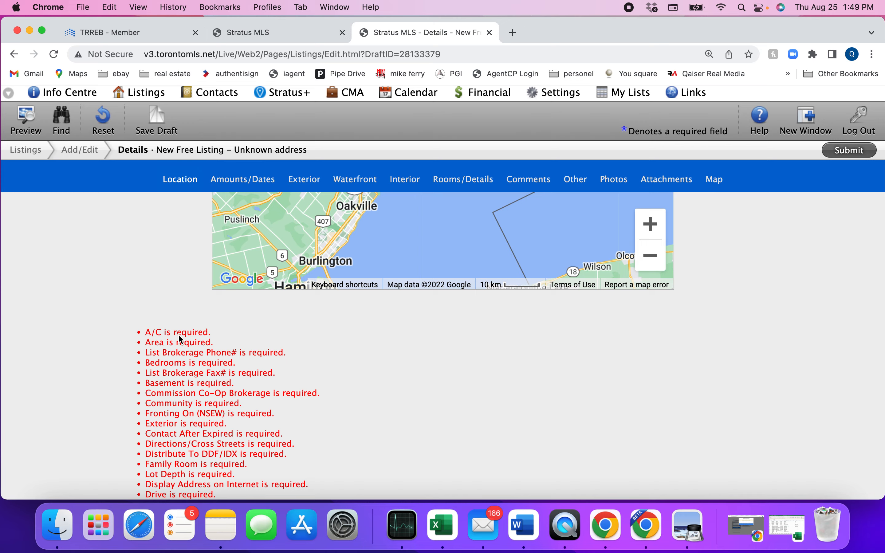
scroll(151, 271, "up", 20)
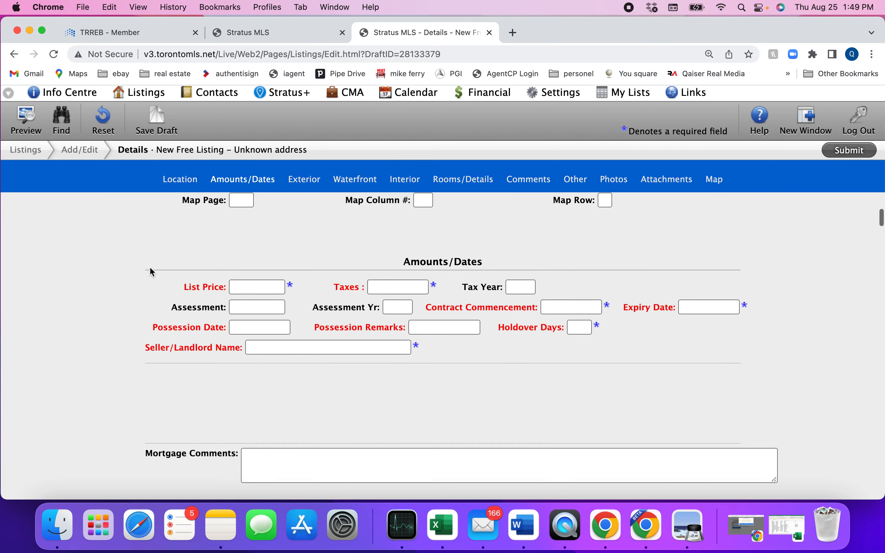
scroll(152, 272, "up", 6)
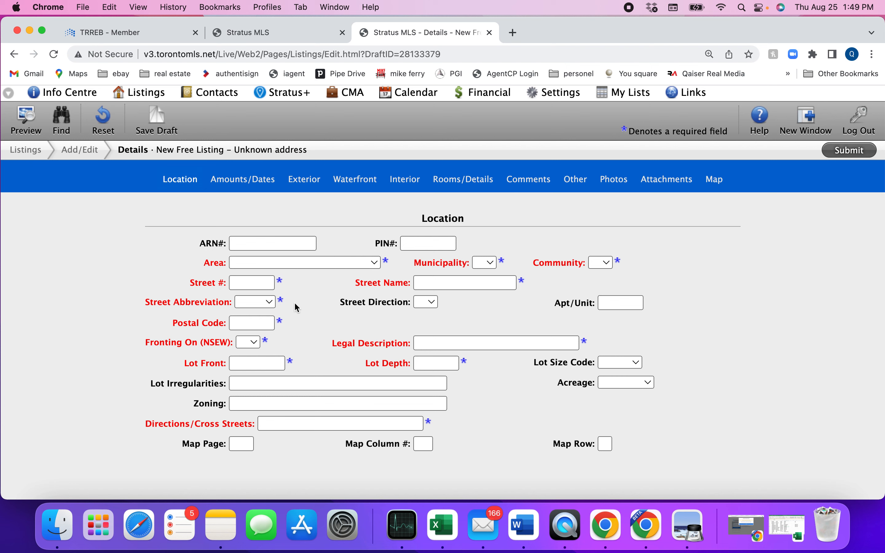
Set the draft's Area to Peel and Municipality to Mississauga, matching the past listing
left_click(254, 33)
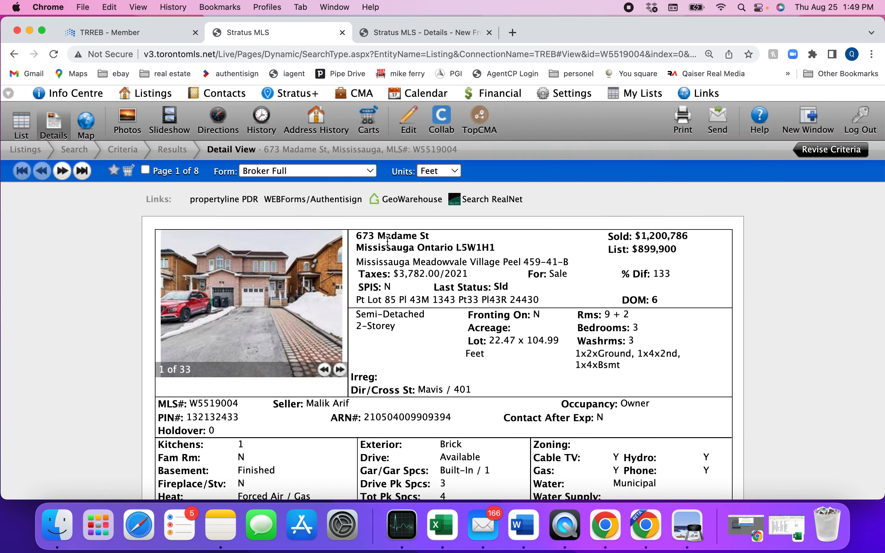
left_click(418, 33)
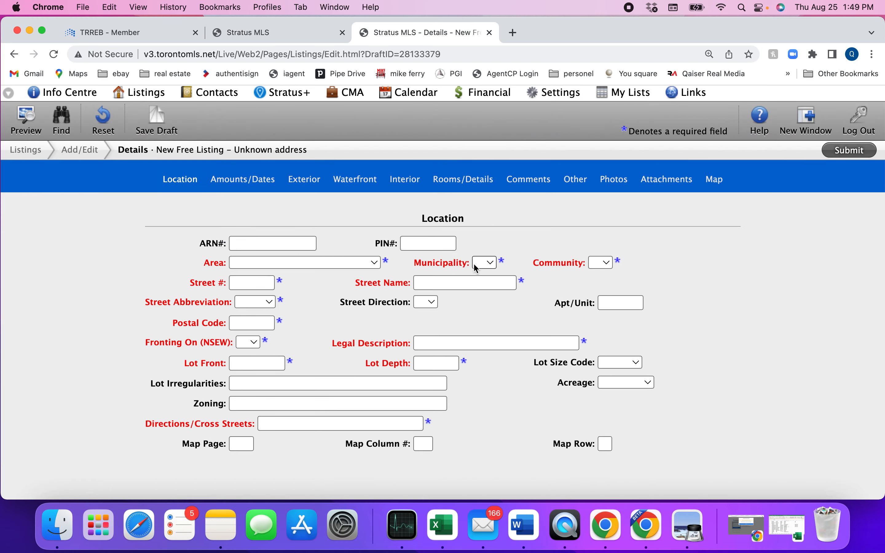
left_click(256, 33)
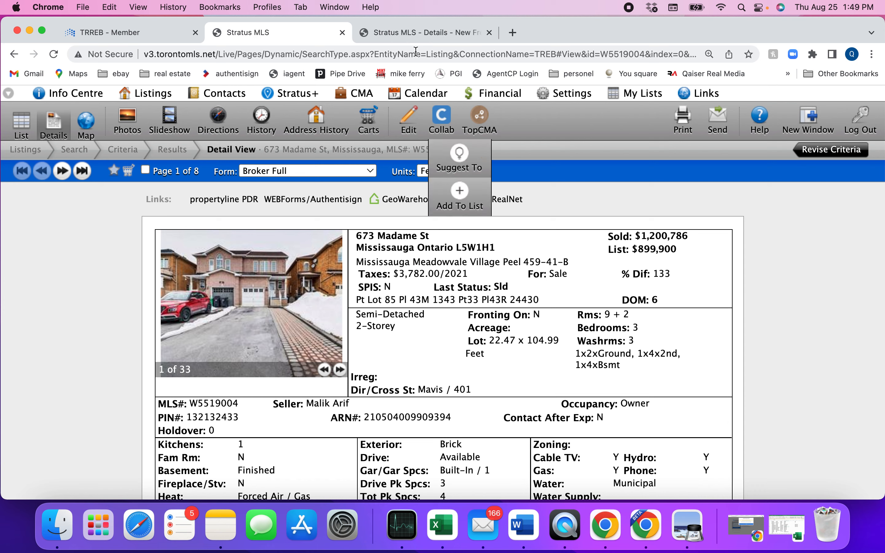
left_click(411, 37)
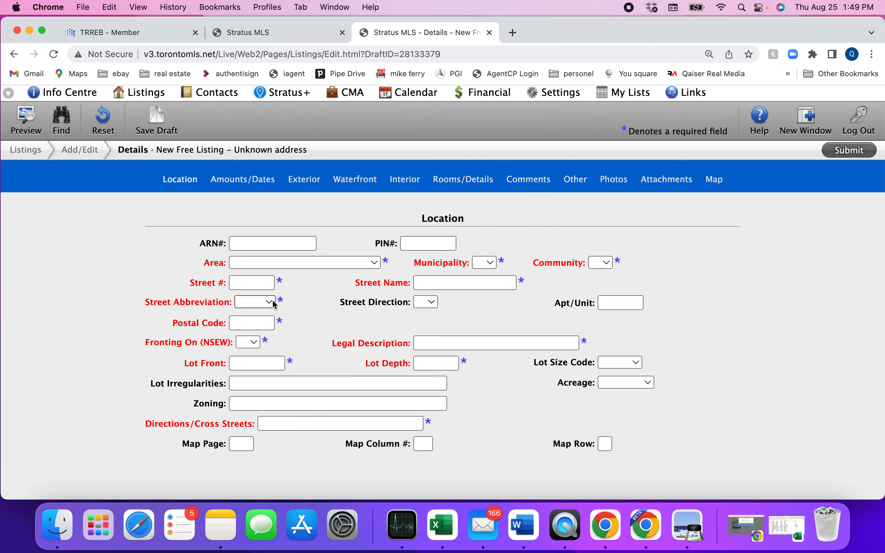
left_click(297, 262)
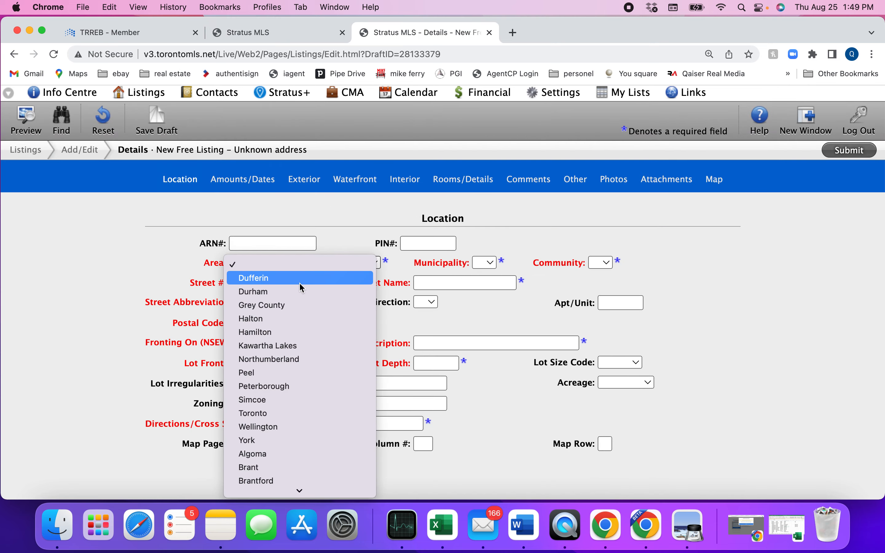
key("p")
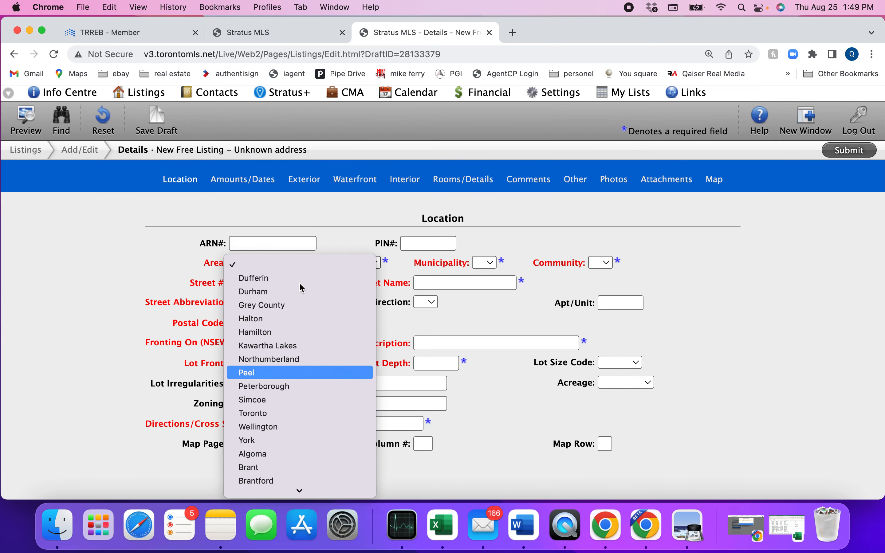
left_click(277, 361)
left_click(333, 263)
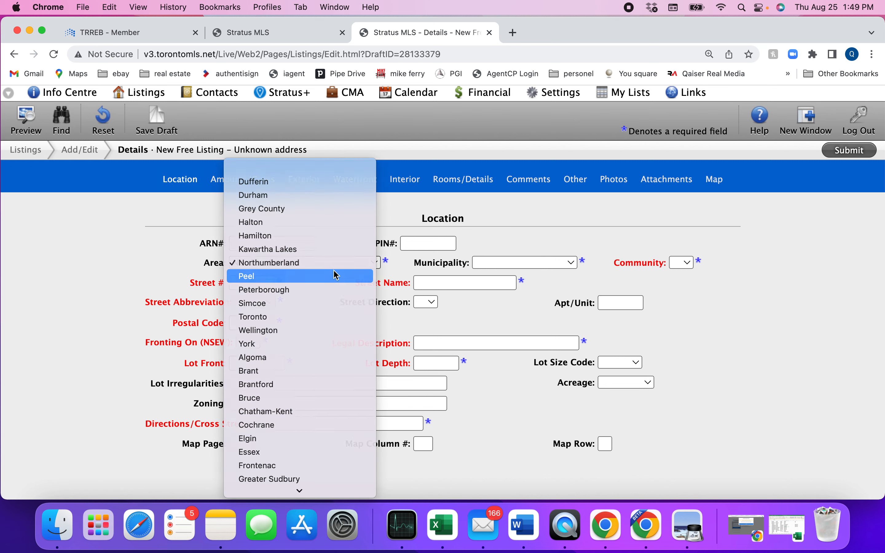
left_click(335, 275)
left_click(501, 263)
key("m")
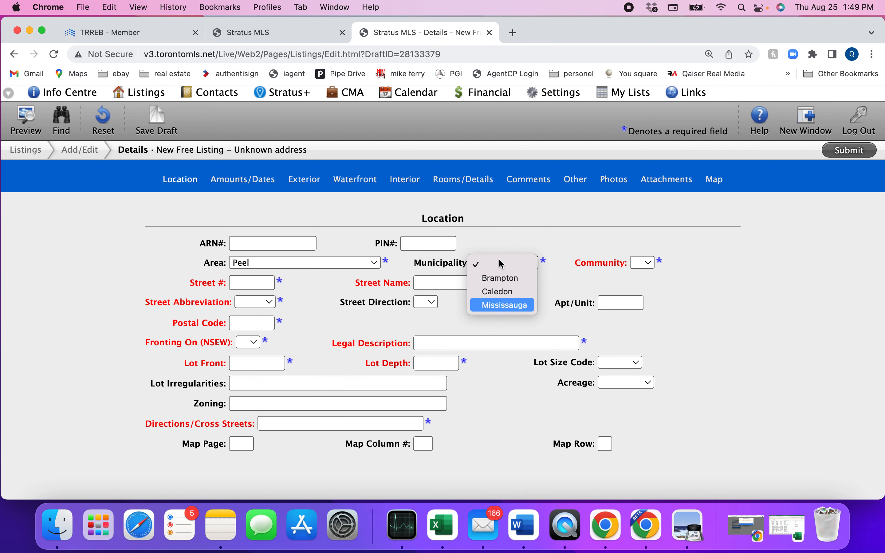
key("Return")
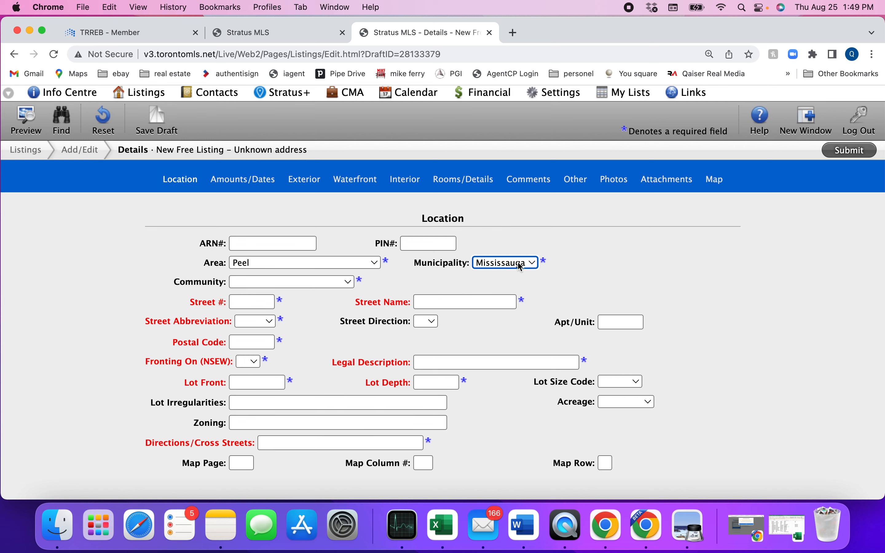
Set the Community to Meadowvale Village
left_click(317, 284)
key("m")
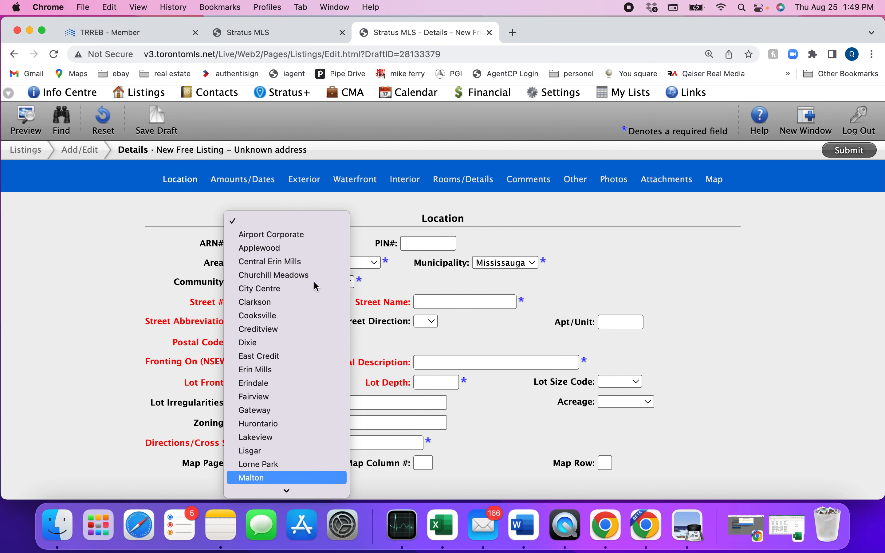
key("Down")
key("Down")
key("Down")
key("Down")
key("Down")
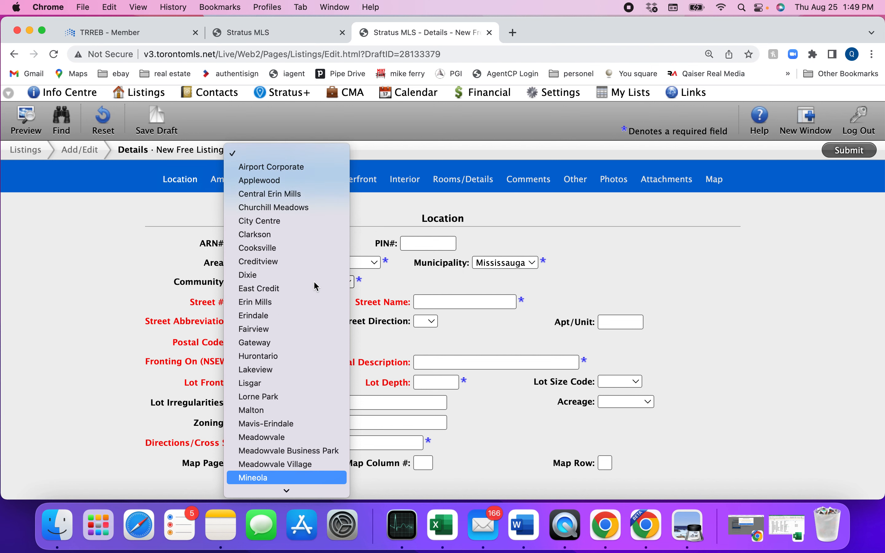
left_click(302, 463)
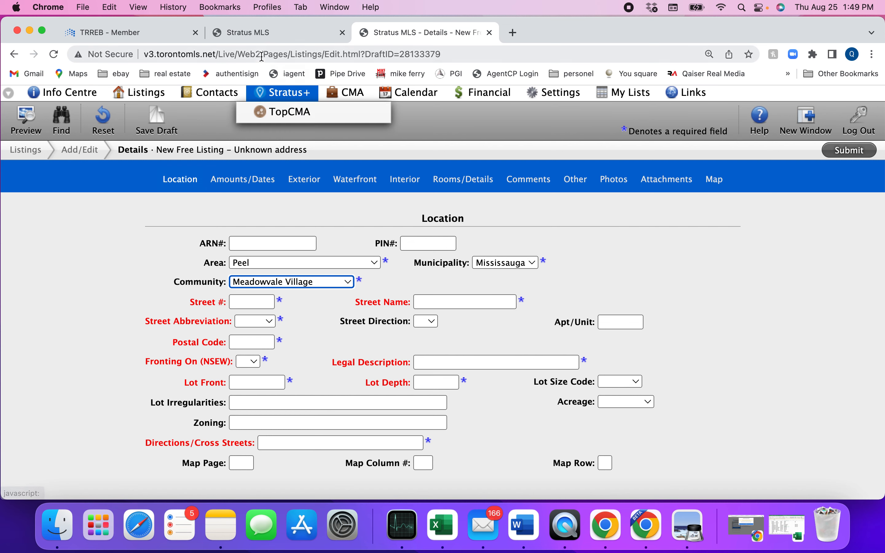
left_click(258, 40)
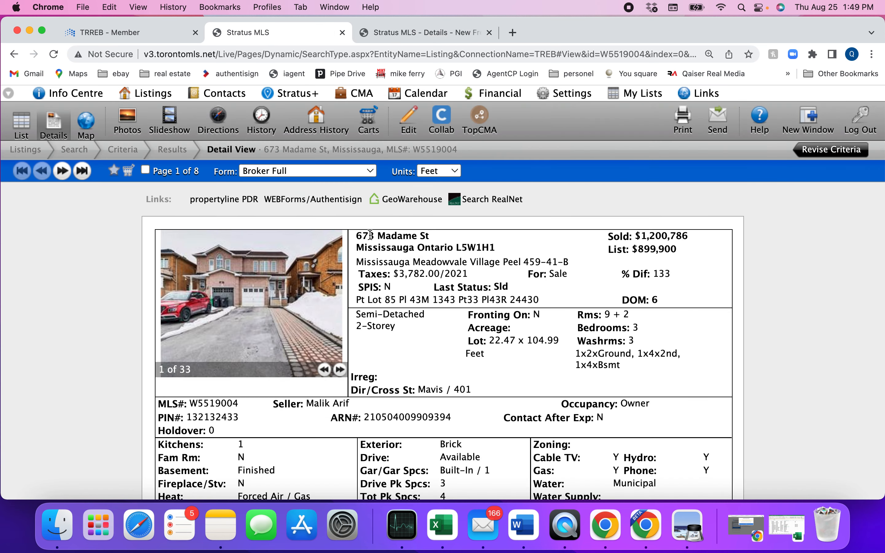
left_click(404, 30)
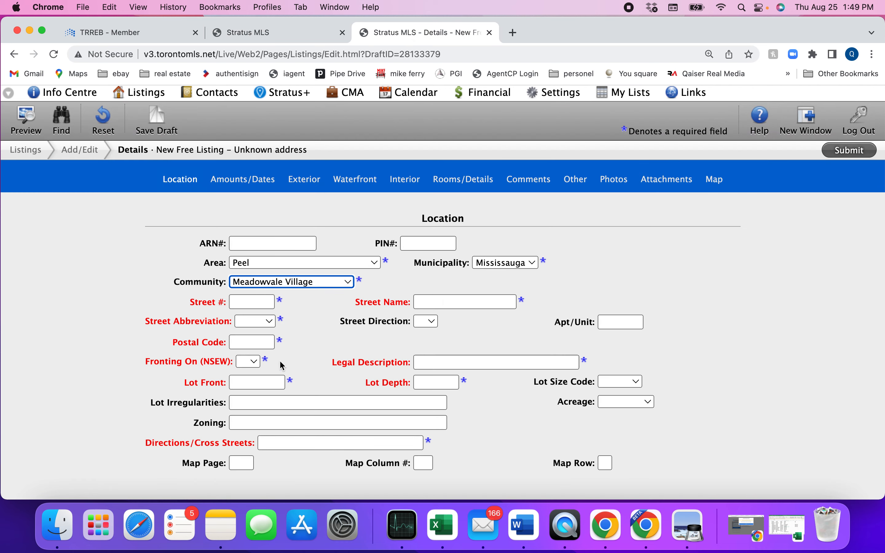
left_click(262, 305)
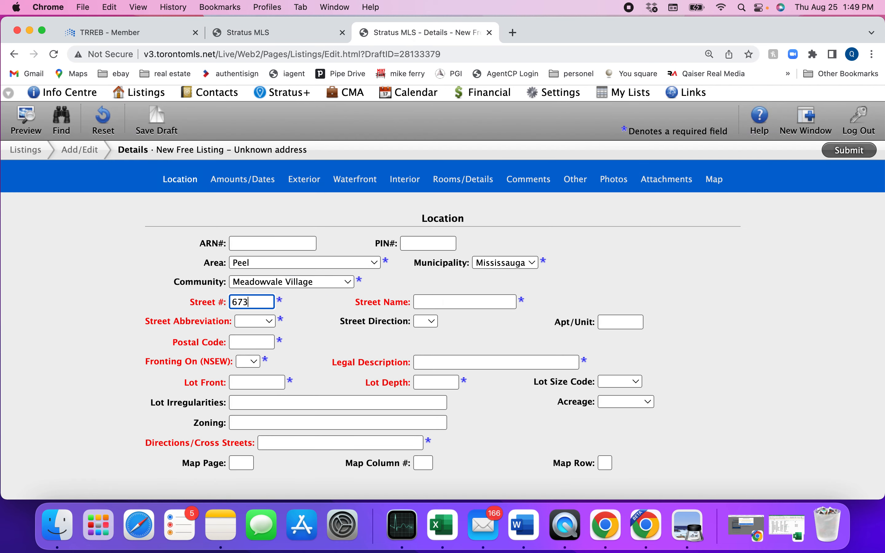
key("Tab")
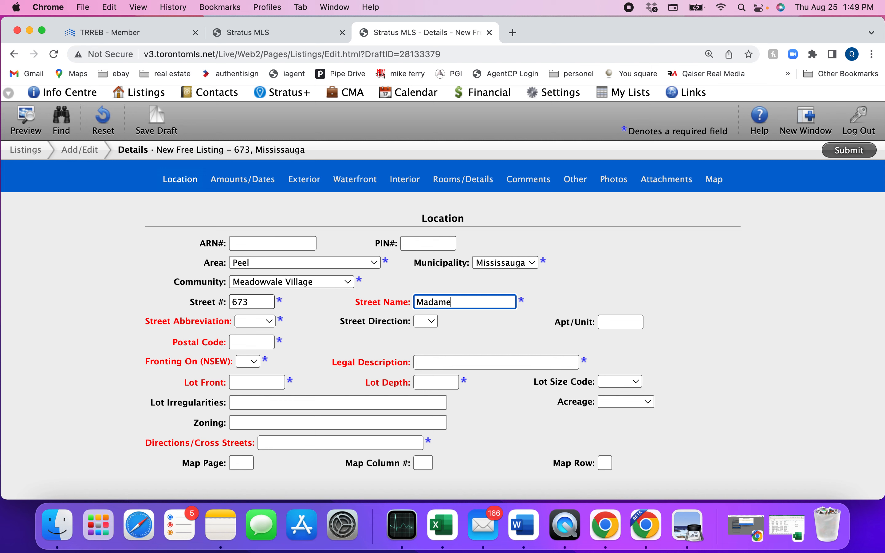
key("Tab")
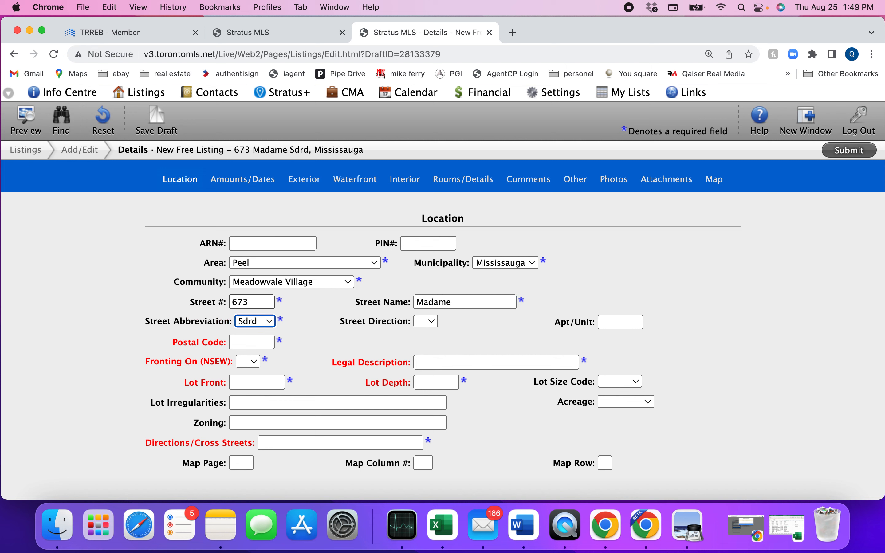
left_click(263, 319)
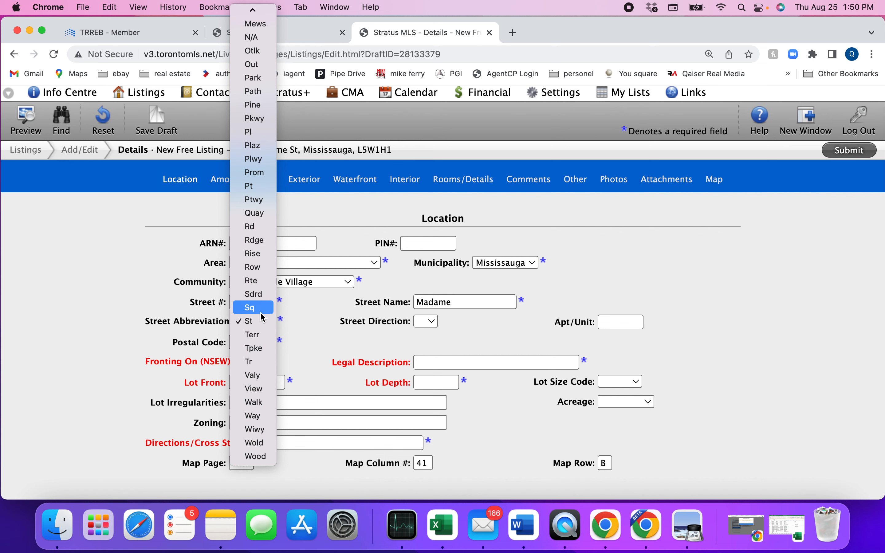
left_click(263, 321)
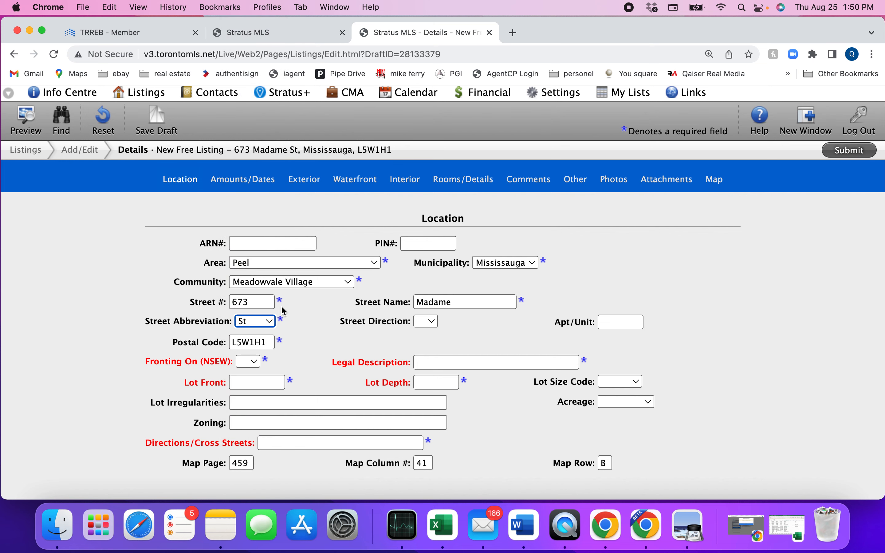
Set Fronting On to N, as shown in the past listing
scroll(316, 340, "down", 2)
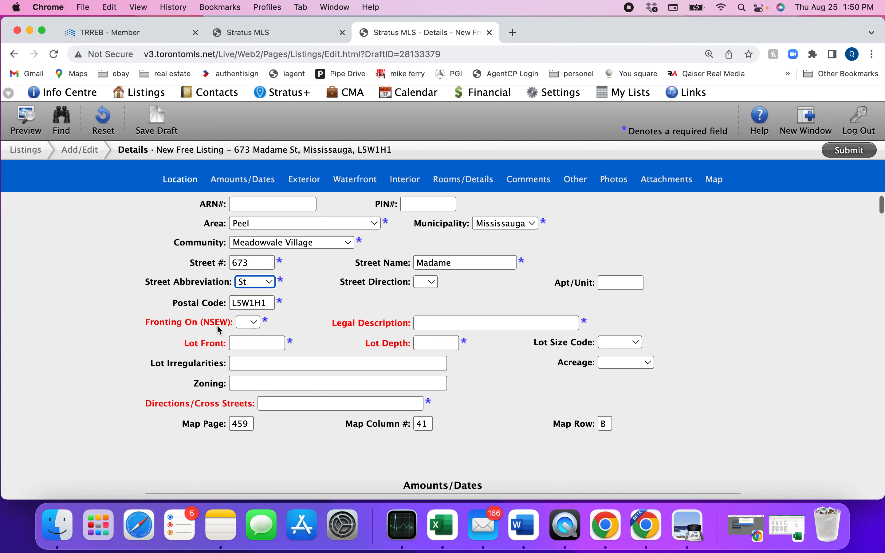
left_click(269, 33)
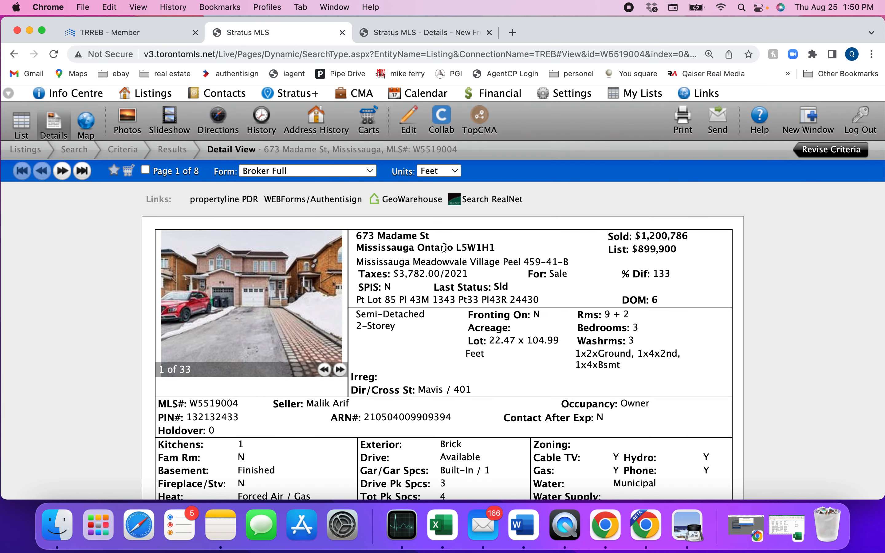
scroll(469, 312, "down", 2)
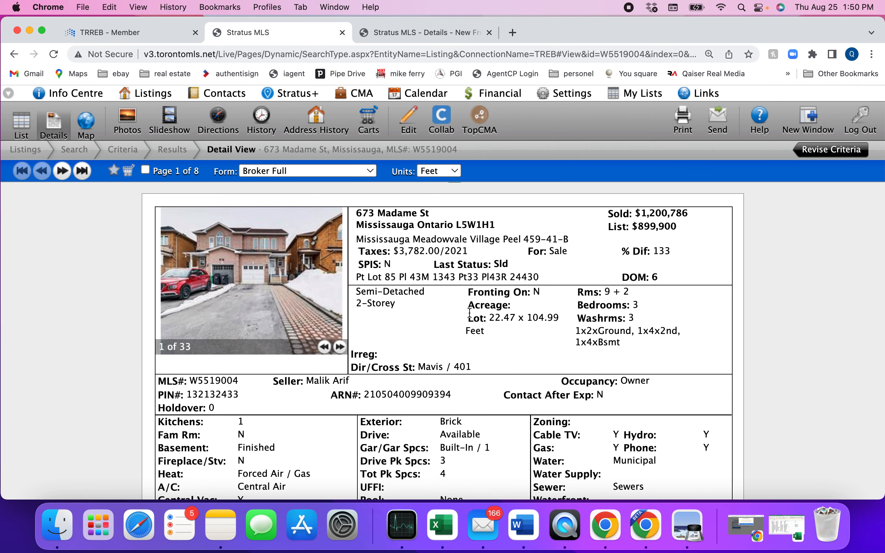
scroll(469, 313, "down", 1)
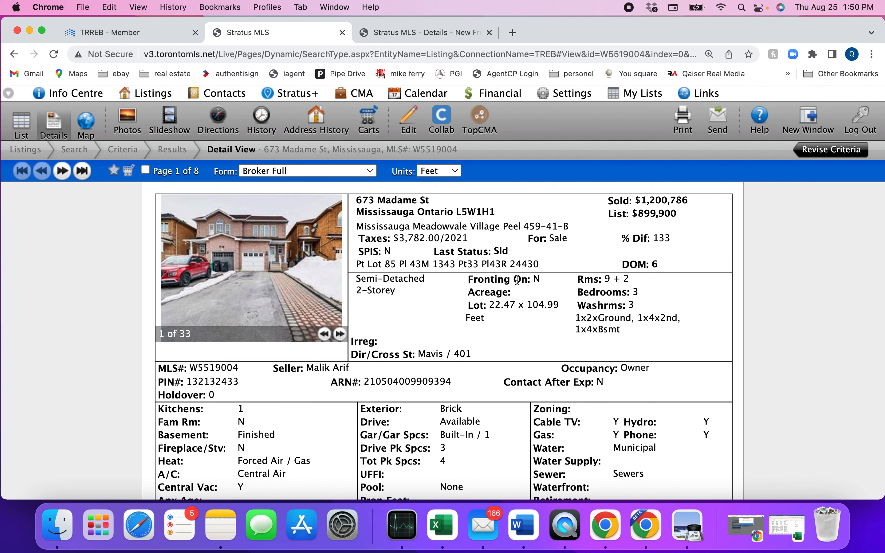
left_click_drag(543, 281, 453, 285)
left_click(404, 35)
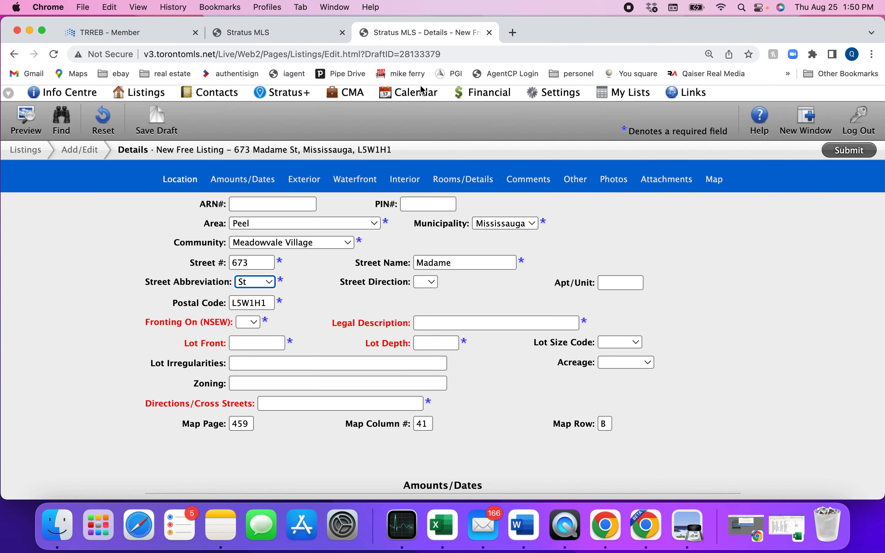
left_click(259, 323)
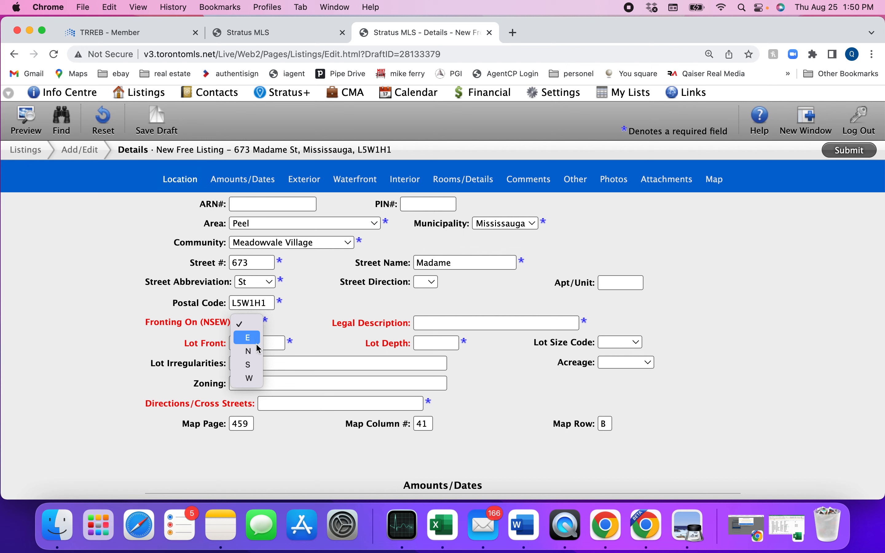
left_click(257, 351)
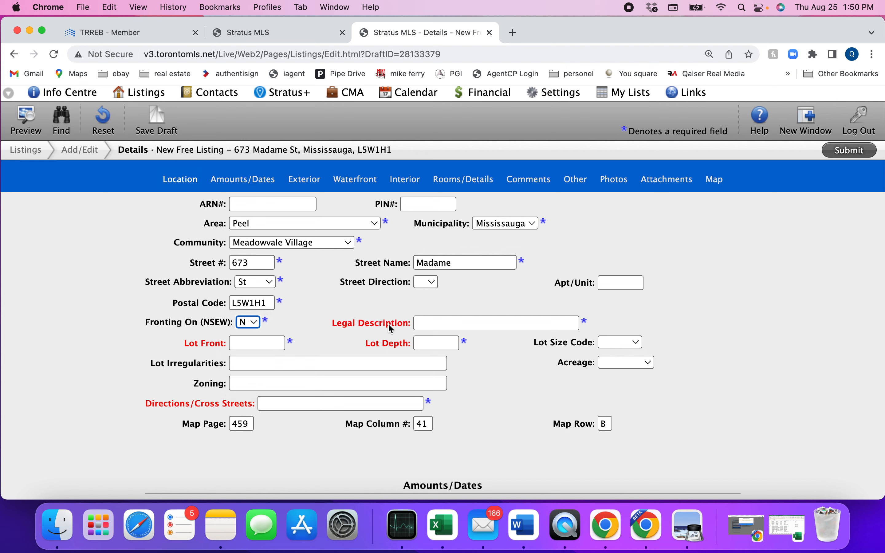
left_click(268, 34)
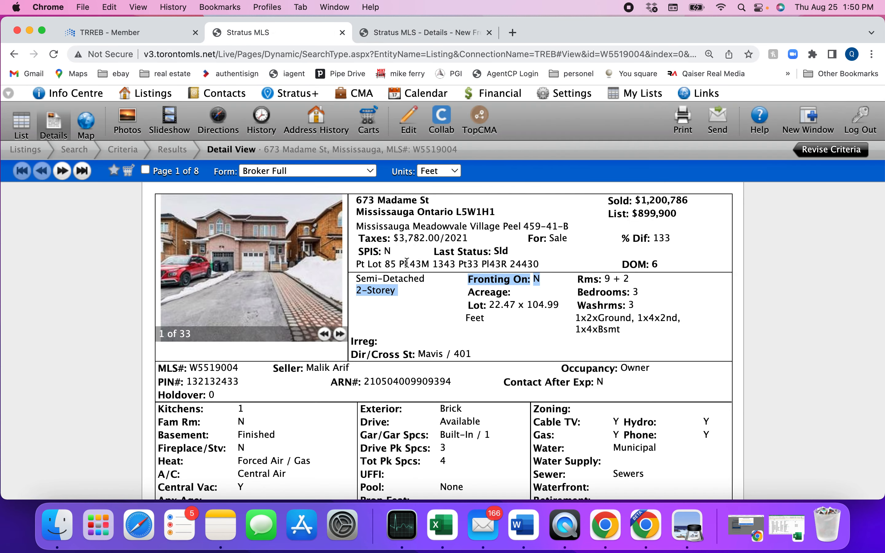
Copy the past listing's lot legal description into the draft's Legal Description field
left_click(403, 311)
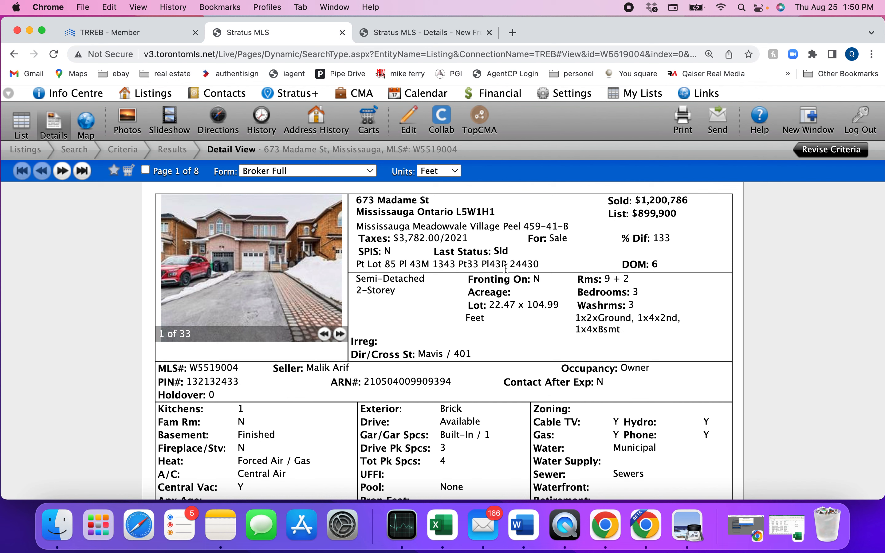
left_click_drag(540, 262, 353, 262)
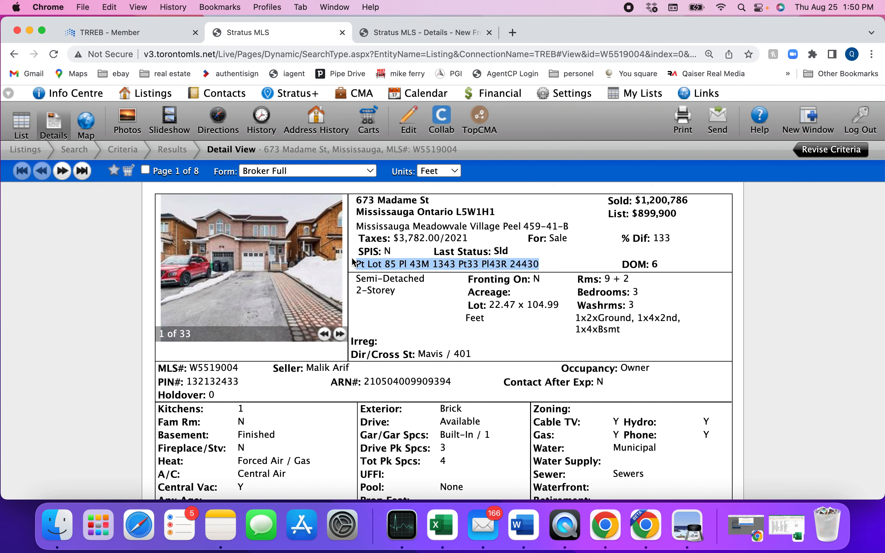
right_click(394, 263)
left_click(414, 290)
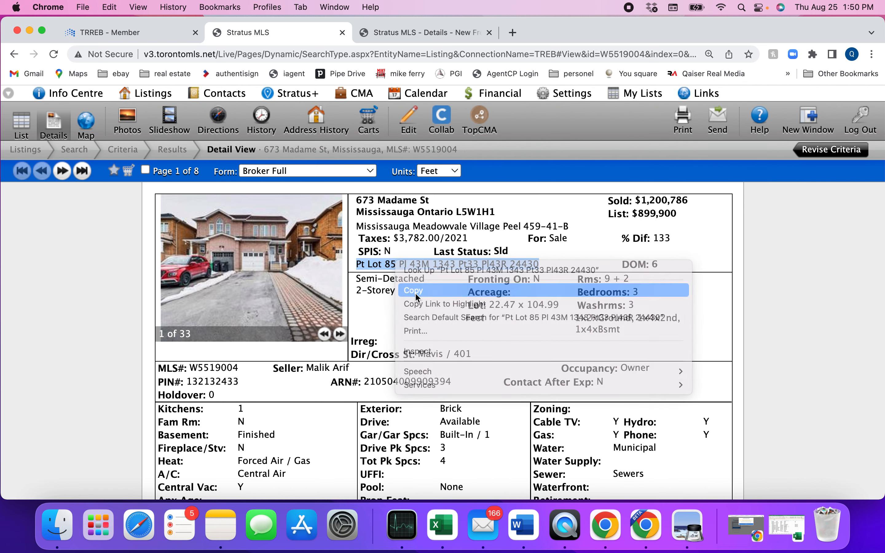
left_click(412, 30)
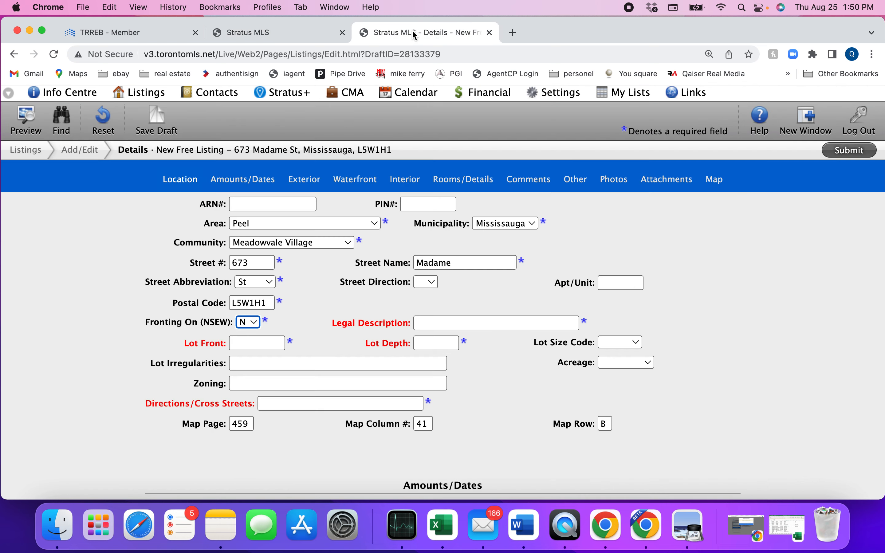
left_click(449, 323)
right_click(449, 322)
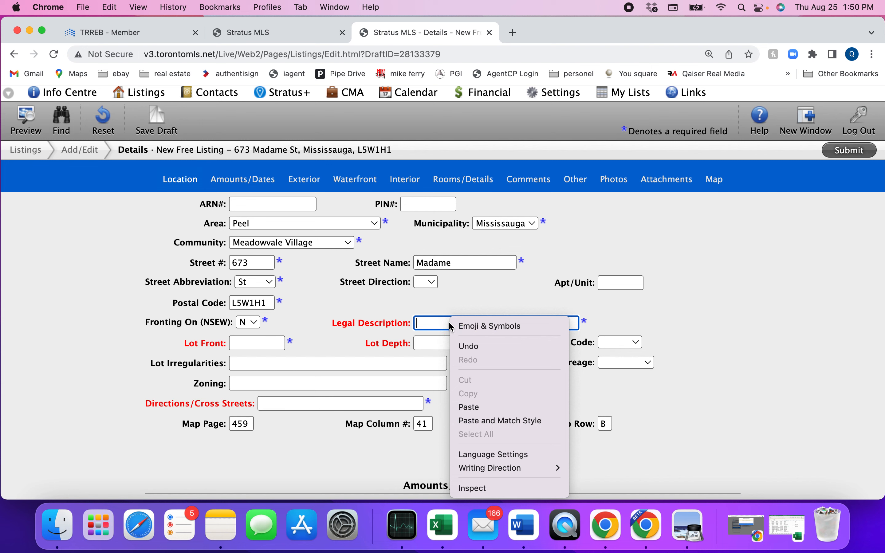
left_click(466, 405)
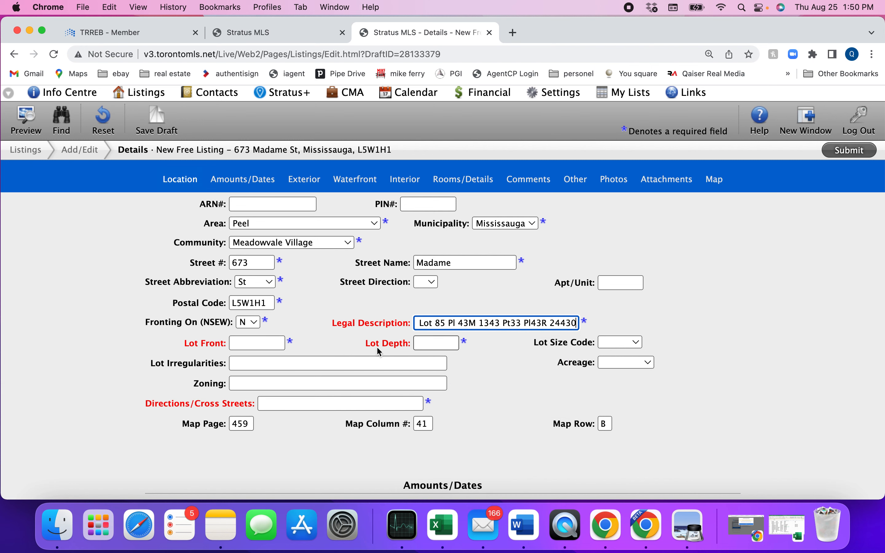
Copy Lot Front 22.47 from the past listing into the draft
left_click(258, 33)
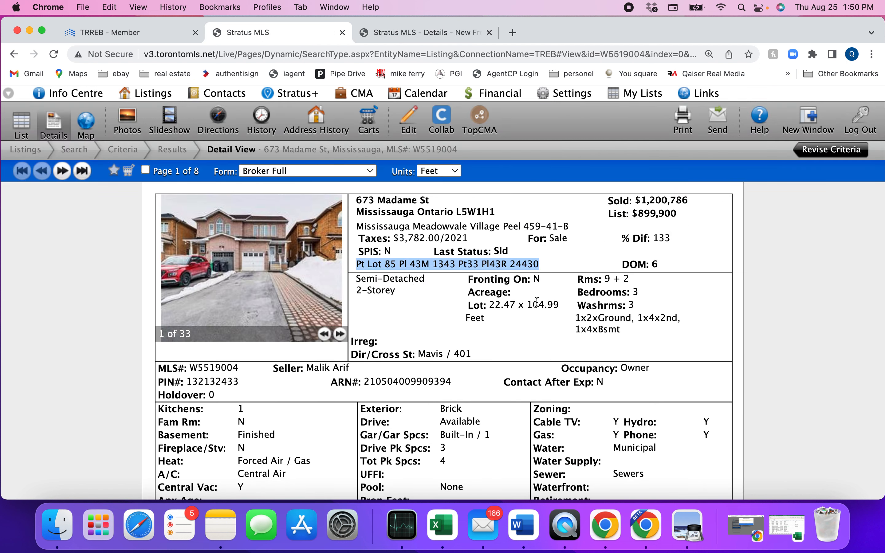
left_click_drag(490, 304, 515, 305)
right_click(512, 305)
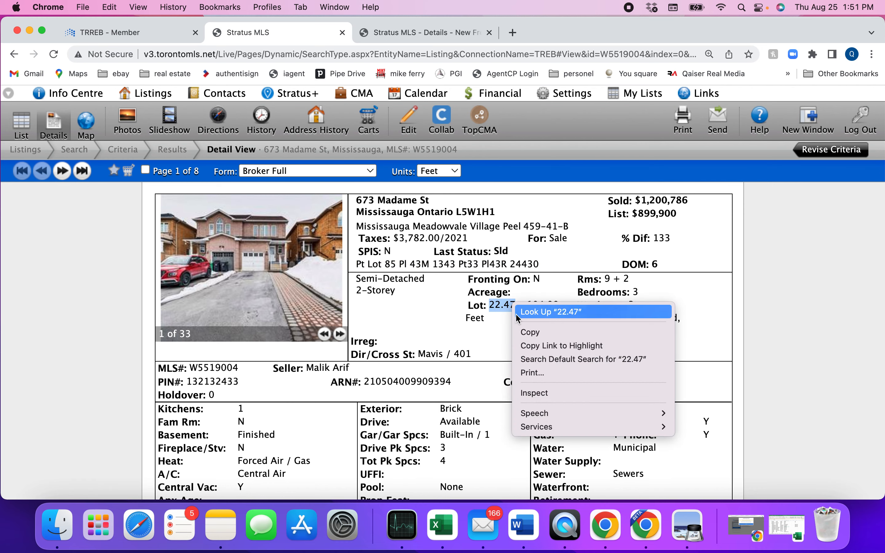
left_click(526, 330)
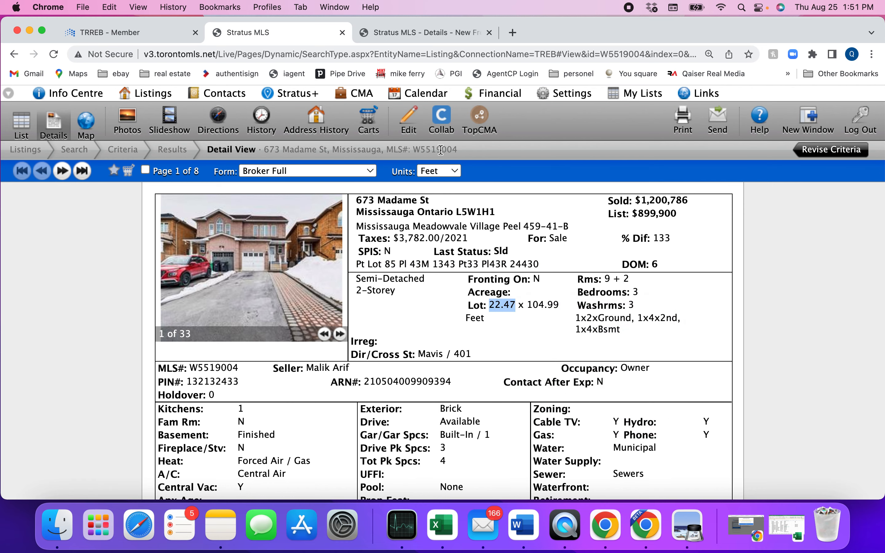
left_click(425, 33)
left_click(248, 343)
right_click(249, 343)
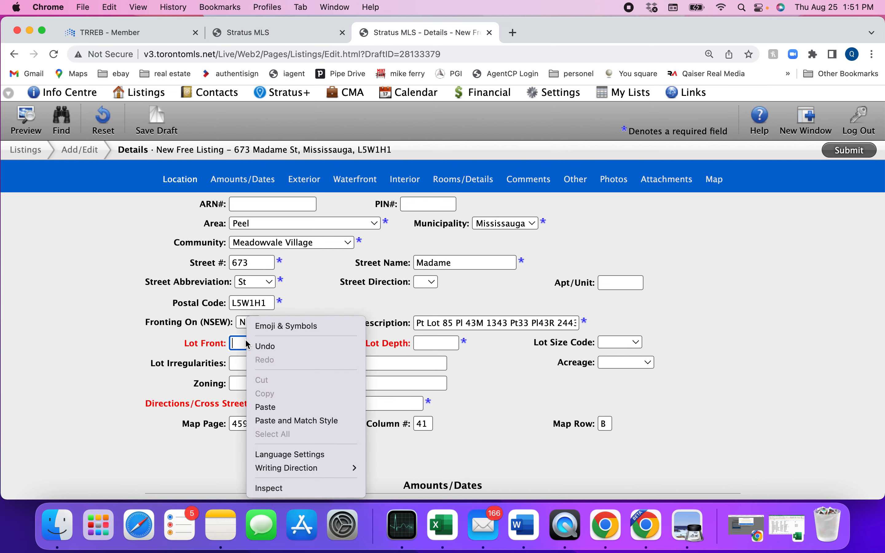
left_click(270, 407)
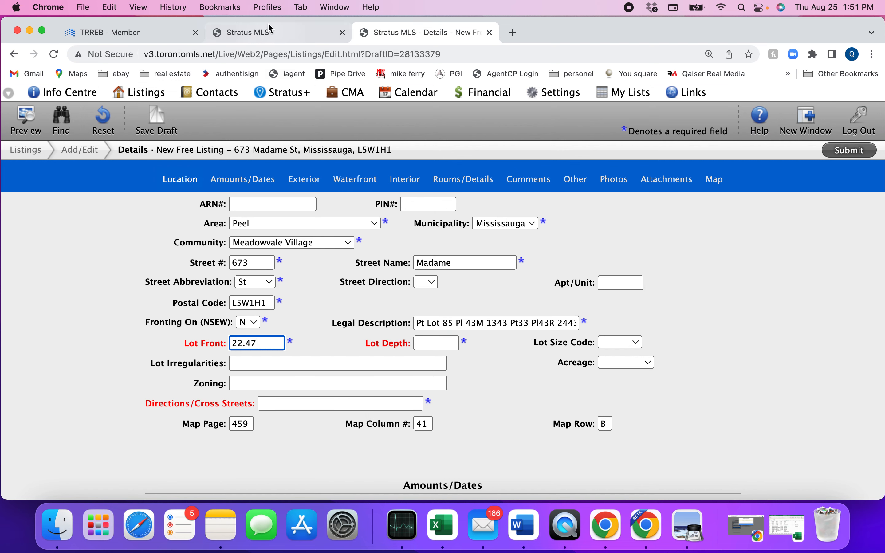
Copy Lot Depth 104.99 into the draft and set Lot Size Code to Feet
left_click(263, 33)
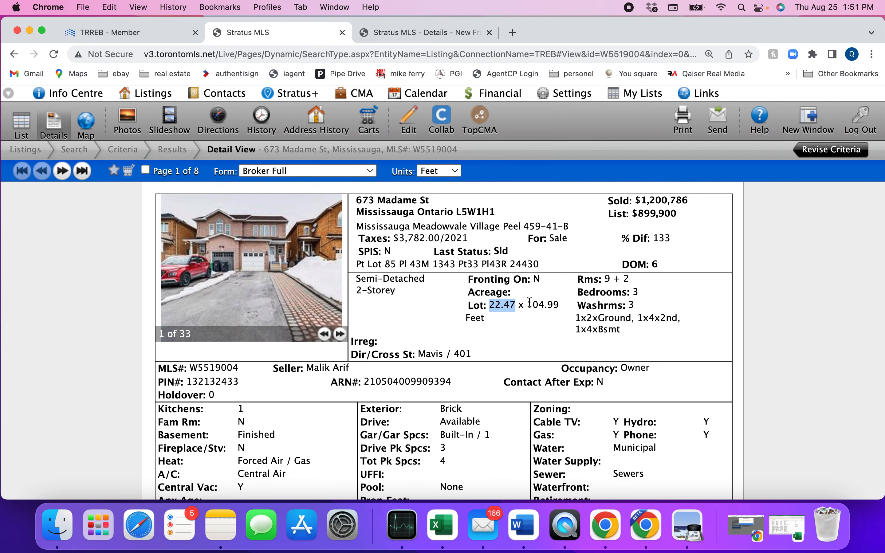
double_click(545, 304)
right_click(544, 304)
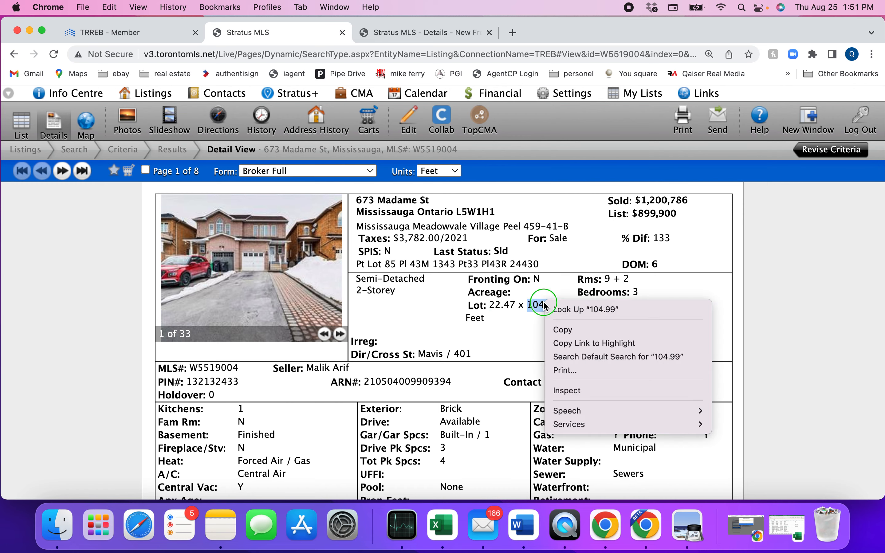
left_click(556, 330)
left_click(412, 32)
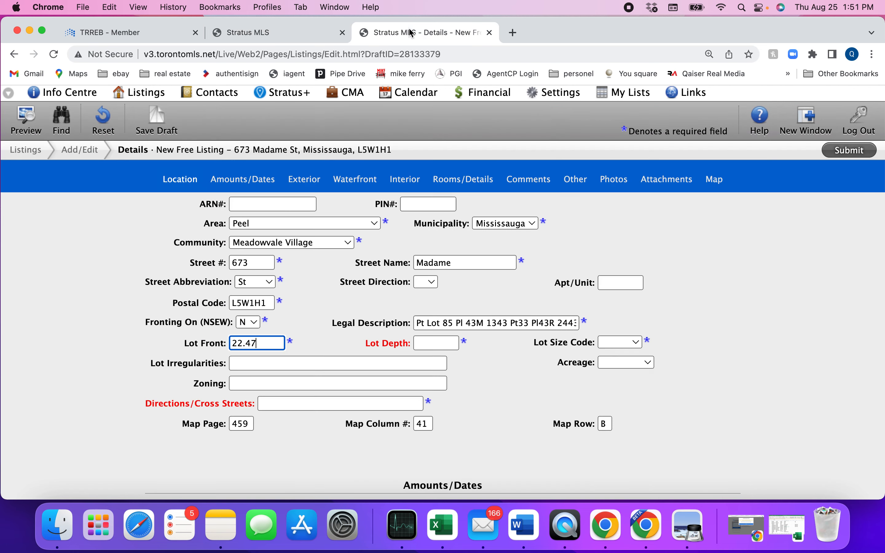
left_click(431, 340)
right_click(431, 340)
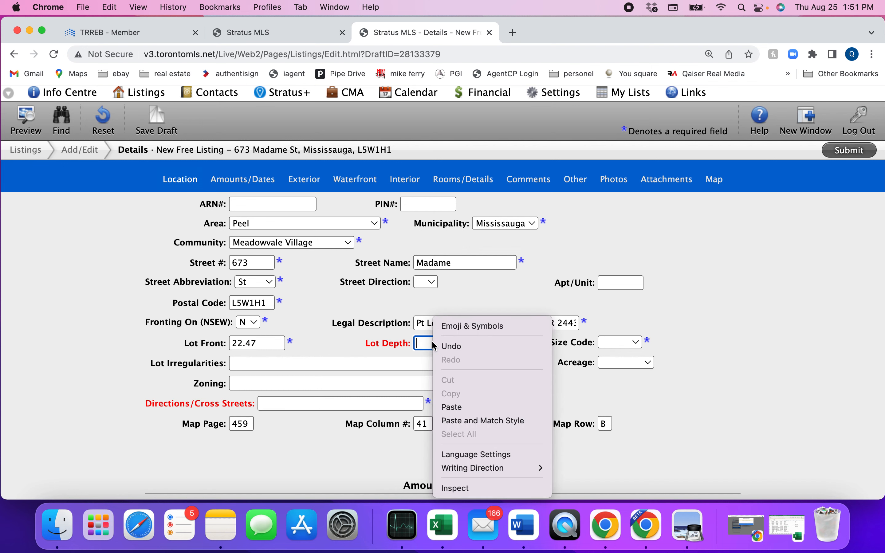
left_click(453, 406)
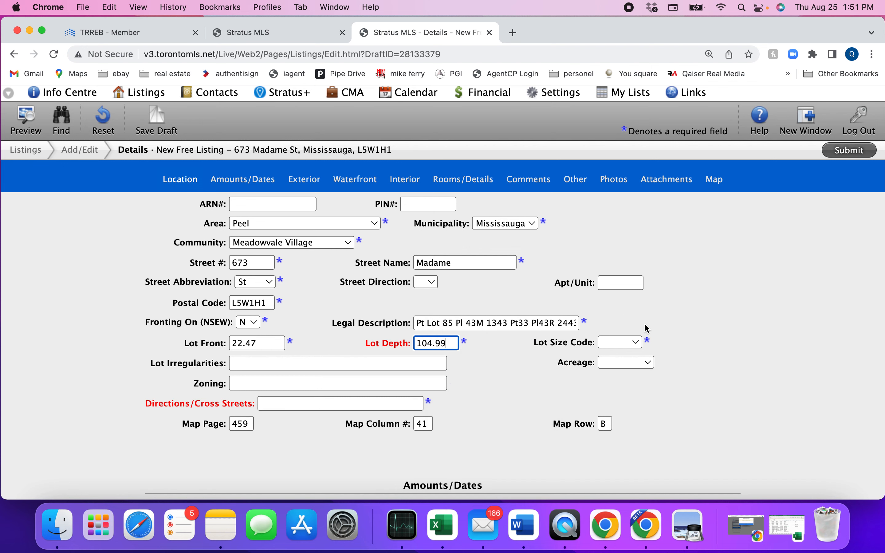
left_click(612, 342)
left_click(619, 371)
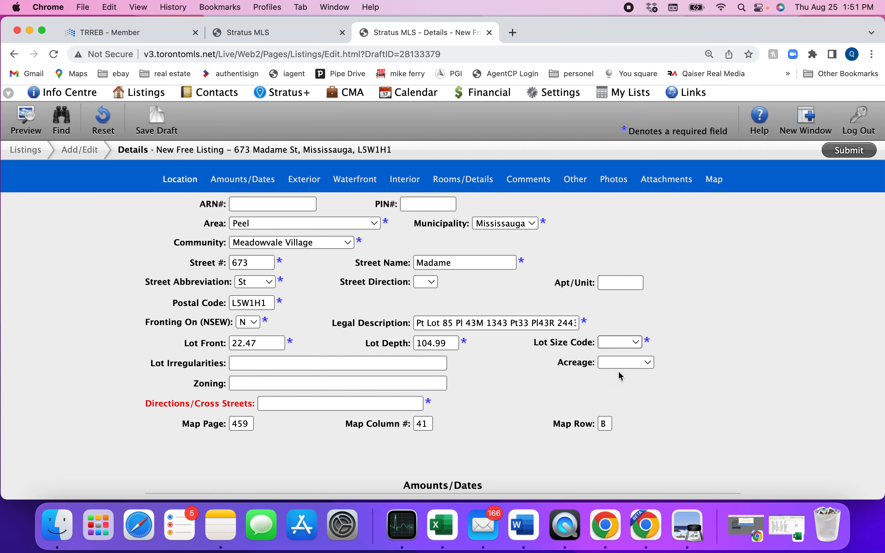
Copy cross streets 'Mavis / 401' into the draft's Directions/Cross Streets field
scroll(476, 404, "down", 2)
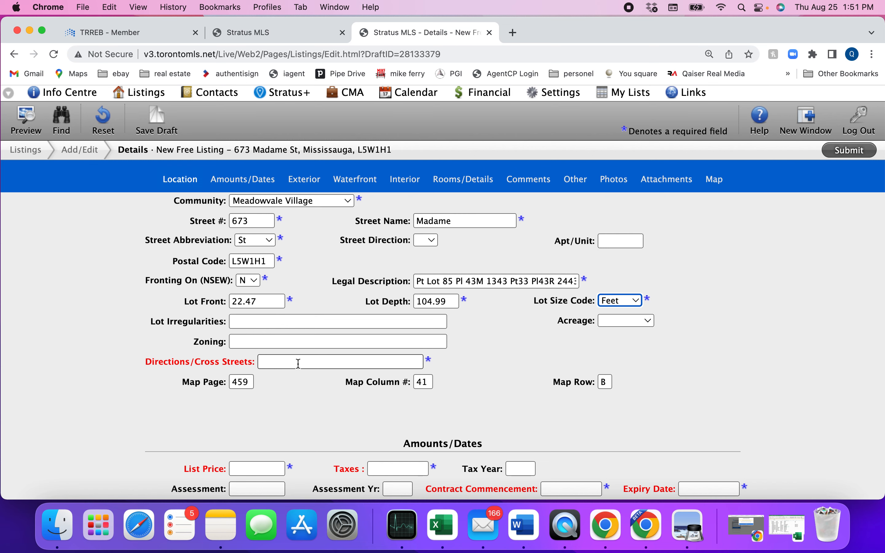
left_click(262, 31)
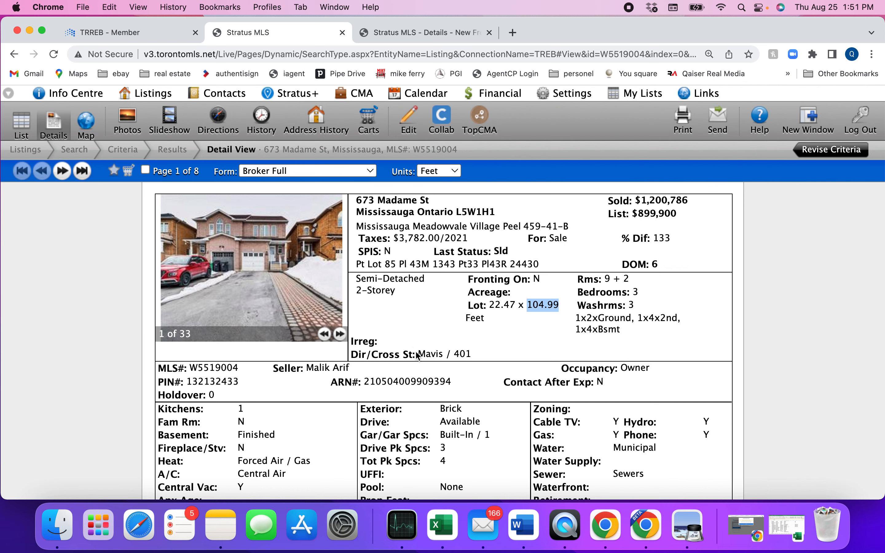
left_click_drag(417, 353, 472, 353)
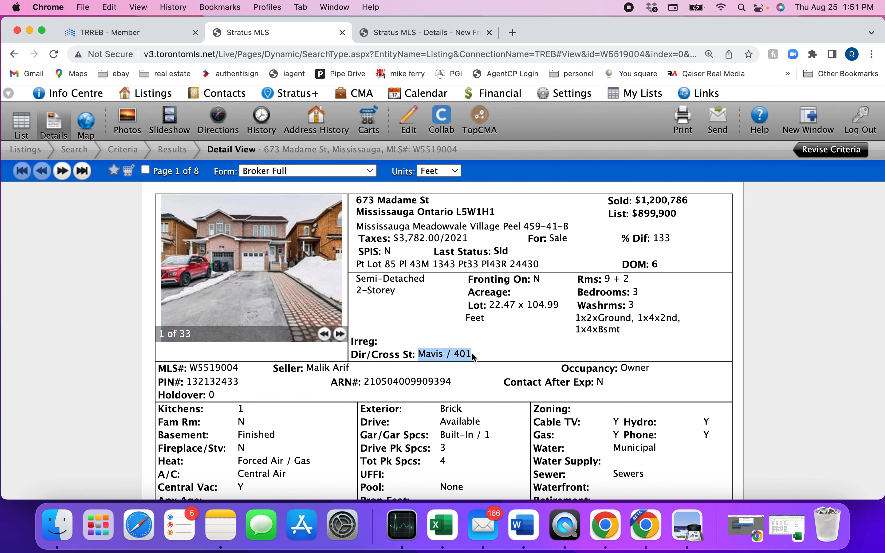
right_click(463, 353)
left_click(478, 382)
left_click(401, 33)
left_click(289, 358)
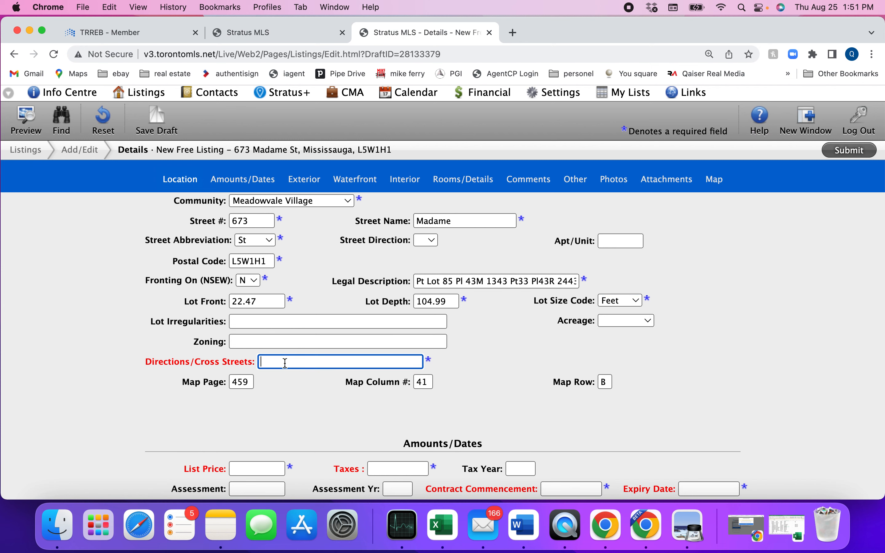
right_click(284, 362)
left_click(307, 413)
scroll(507, 395, "down", 5)
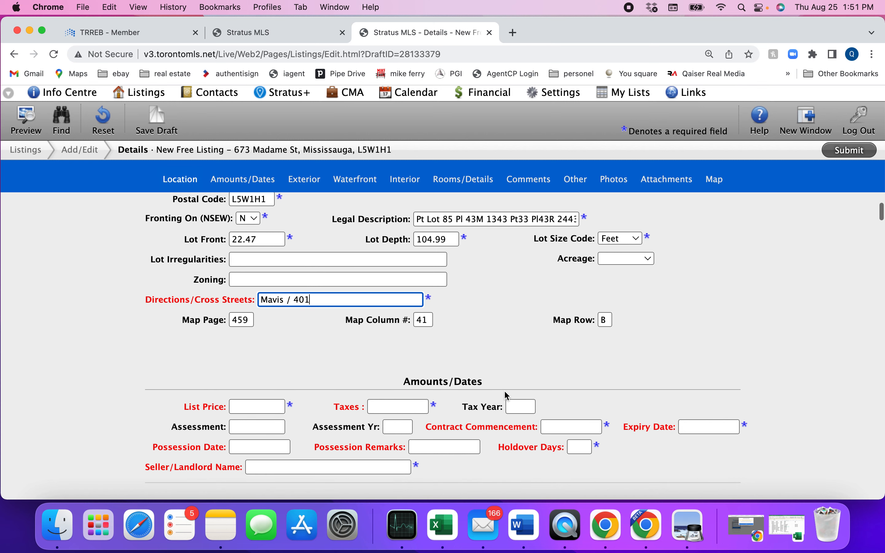
Enter 999999 as the list price
left_click(249, 329)
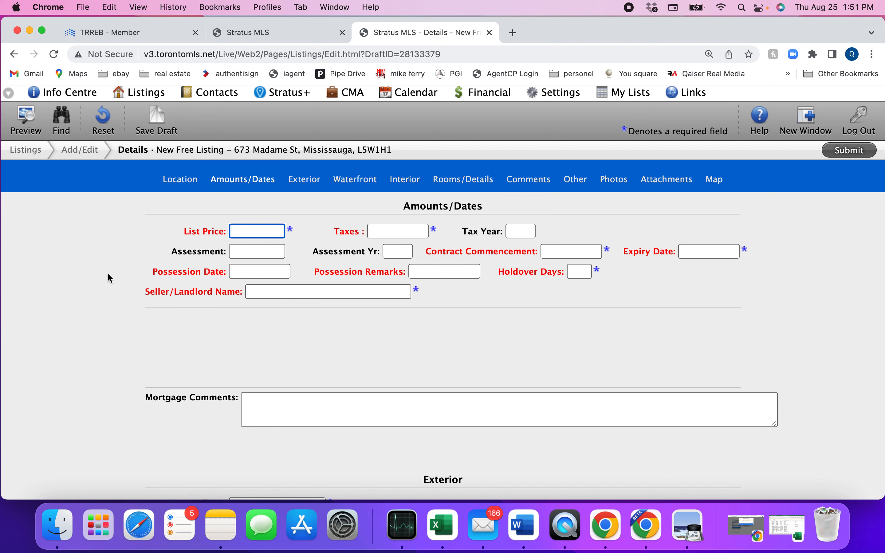
type("1")
type("00")
key("BackSpace")
key("BackSpace")
key("BackSpace")
key("BackSpace")
type("999999")
Copy the past listing's taxes amount 3,782.00 into the draft's Taxes field
left_click(377, 230)
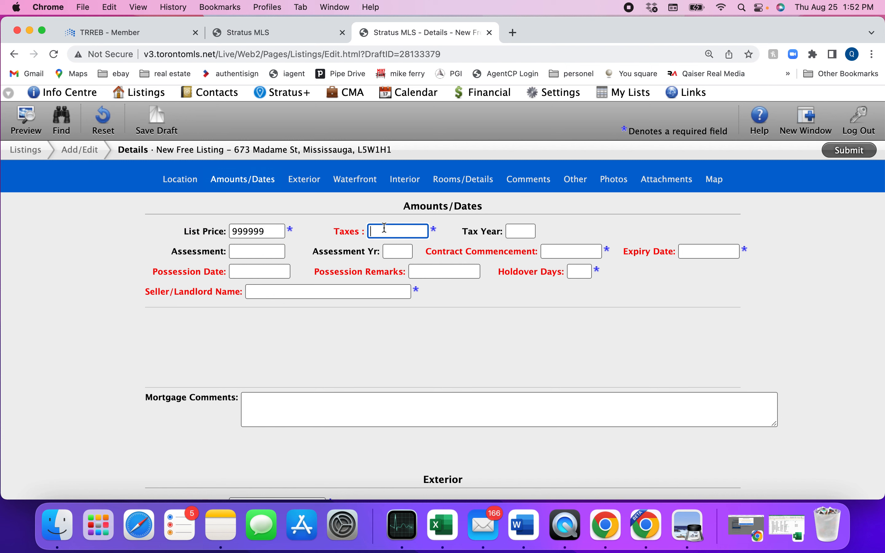
left_click(279, 45)
scroll(418, 311, "up", 2)
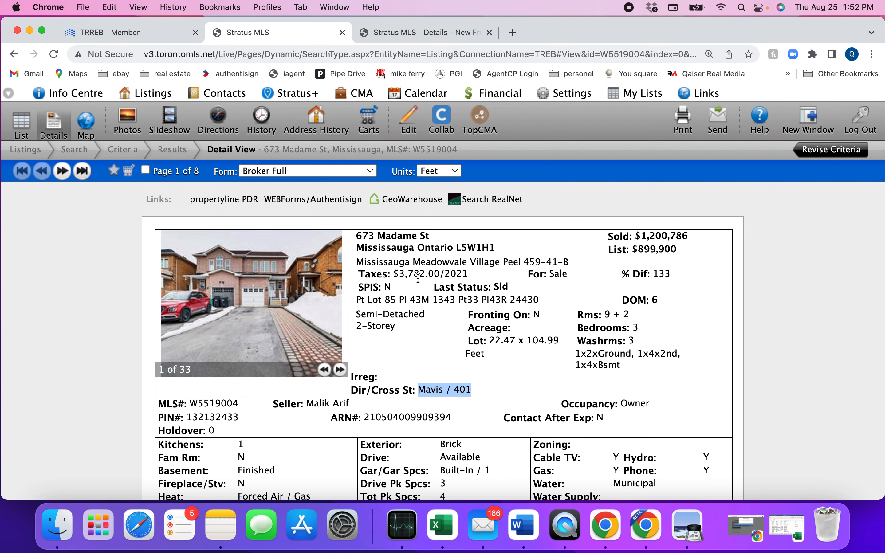
left_click(399, 274)
left_click_drag(398, 274, 448, 274)
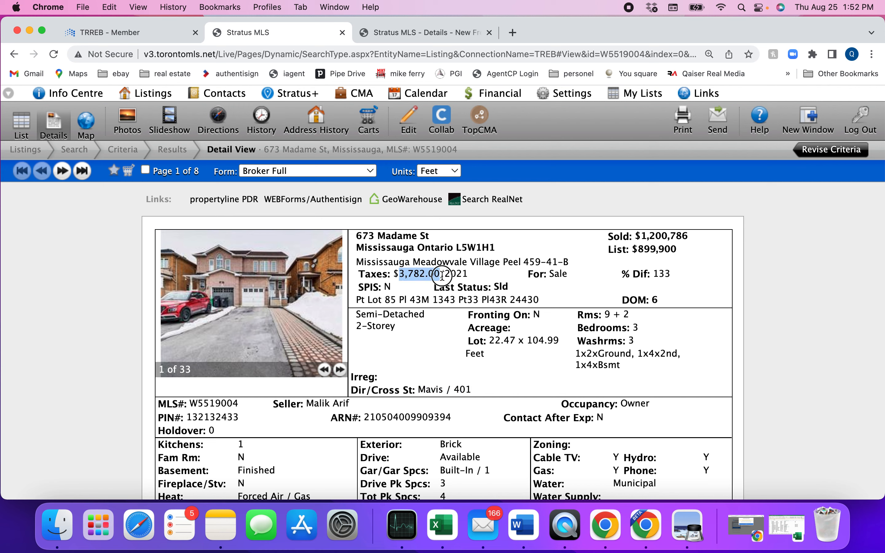
right_click(428, 275)
left_click(446, 299)
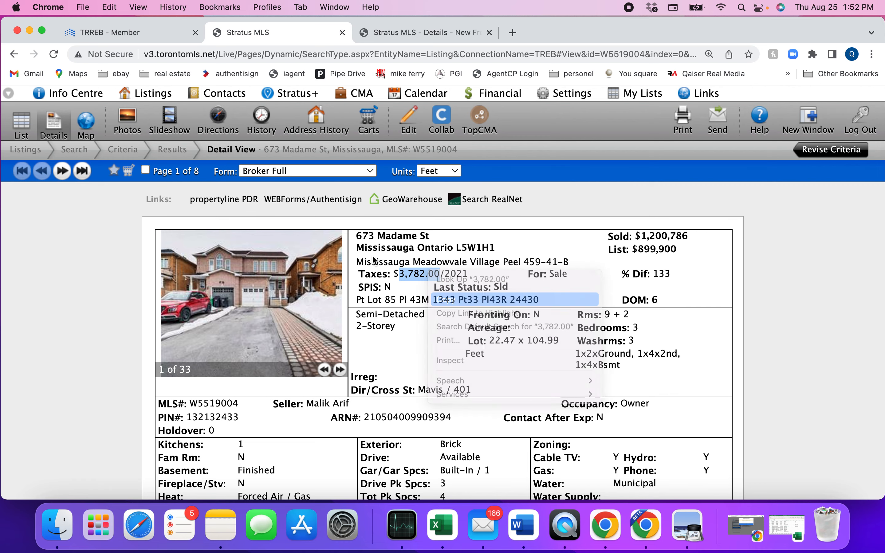
left_click(399, 32)
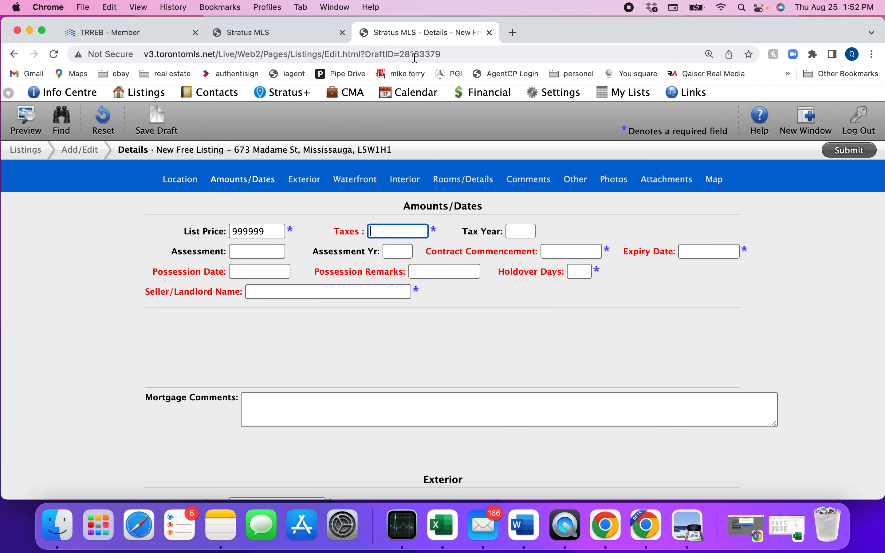
right_click(388, 232)
left_click(406, 319)
Set the Tax Year to 2021
type("20")
key("BackSpace")
key("BackSpace")
key("Tab")
type("2021")
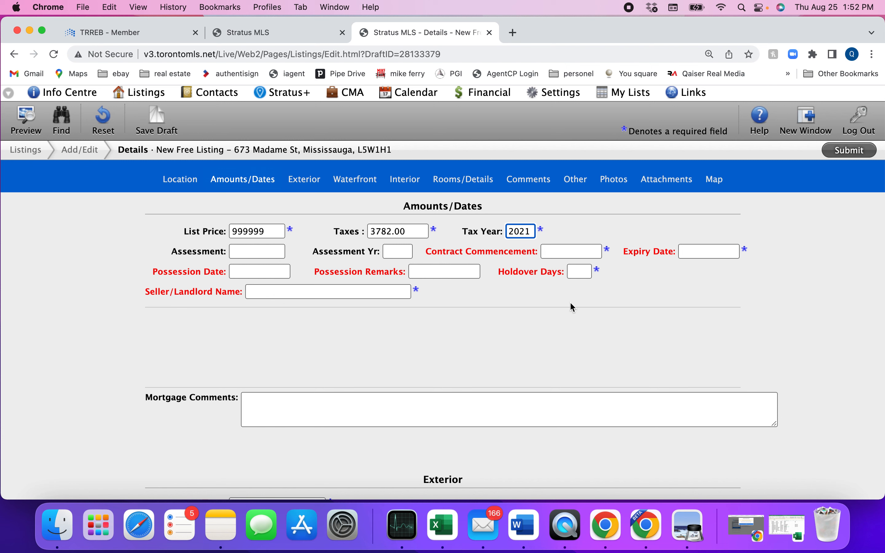
left_click(512, 346)
Set the contract dates from August 25, 2022 to October 31, 2022
left_click(562, 251)
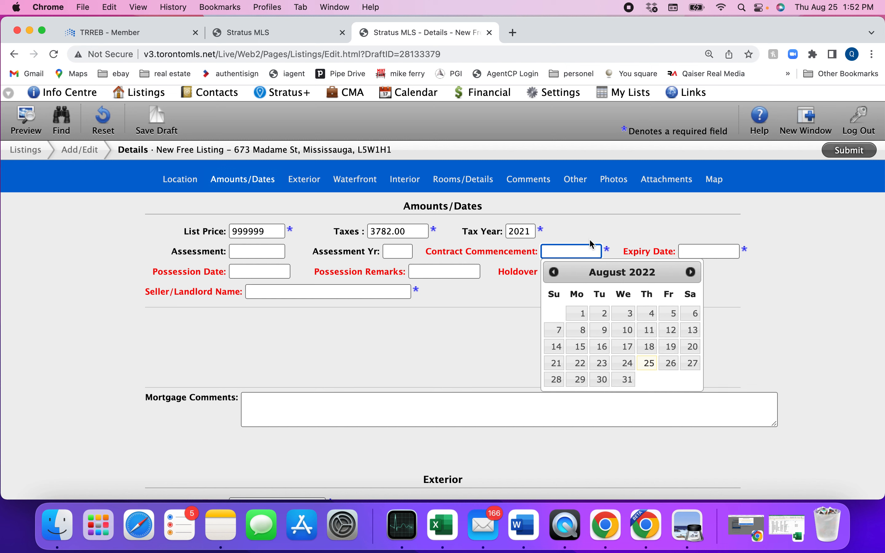
left_click(650, 363)
left_click(700, 252)
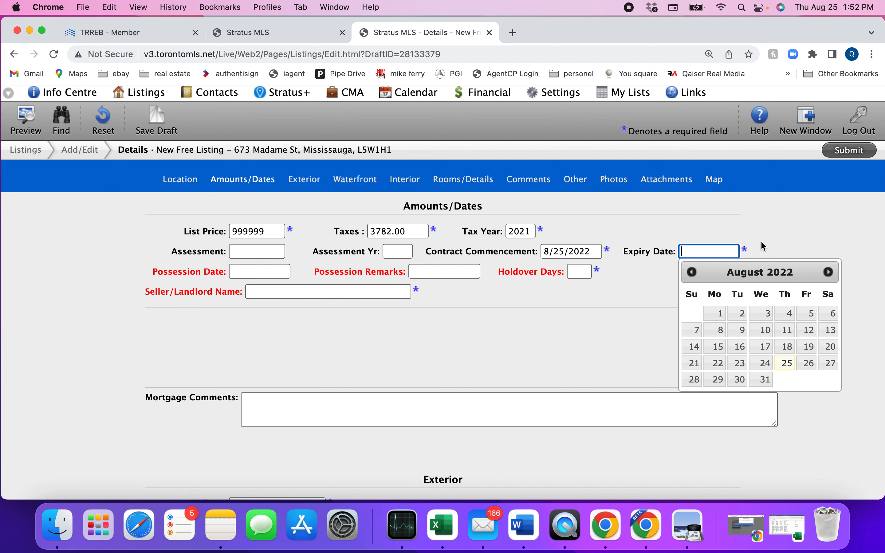
left_click(829, 272)
left_click(829, 273)
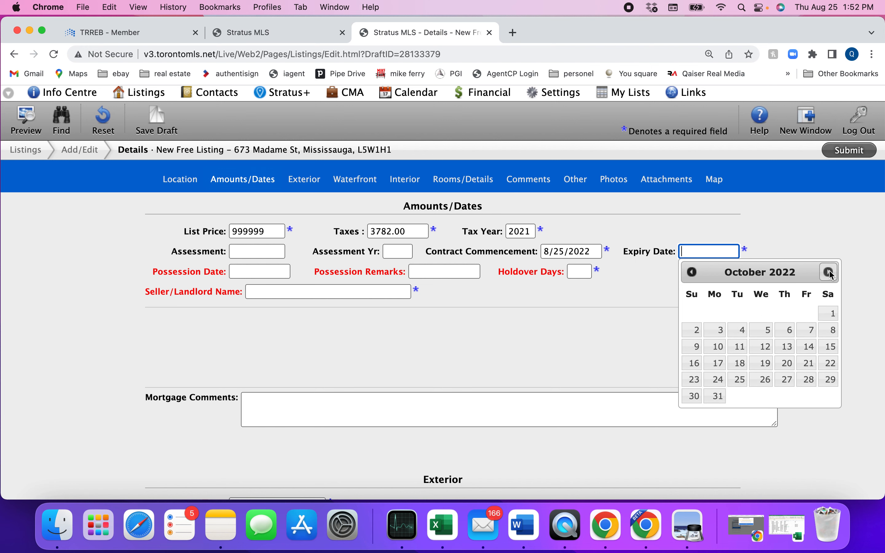
left_click(717, 395)
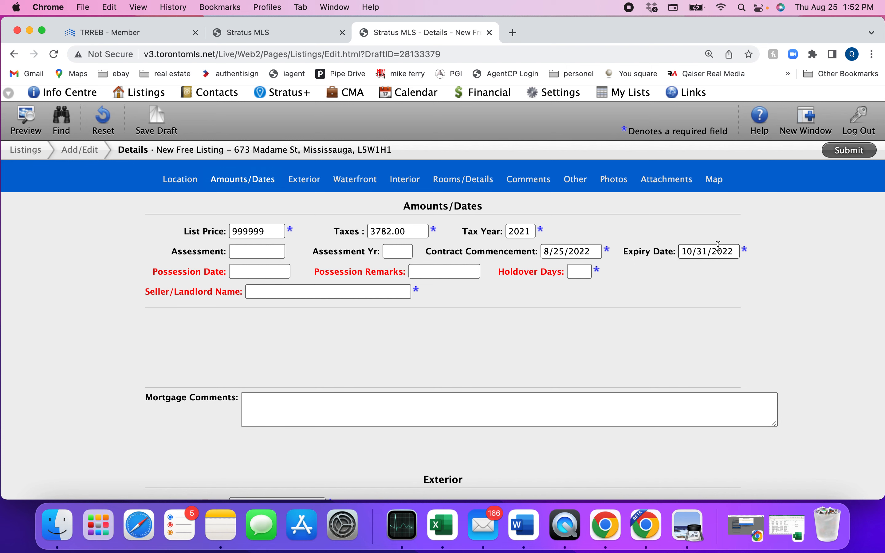
Pick September 30, 2022 as Possession Date, then delete it to leave it blank
left_click(259, 270)
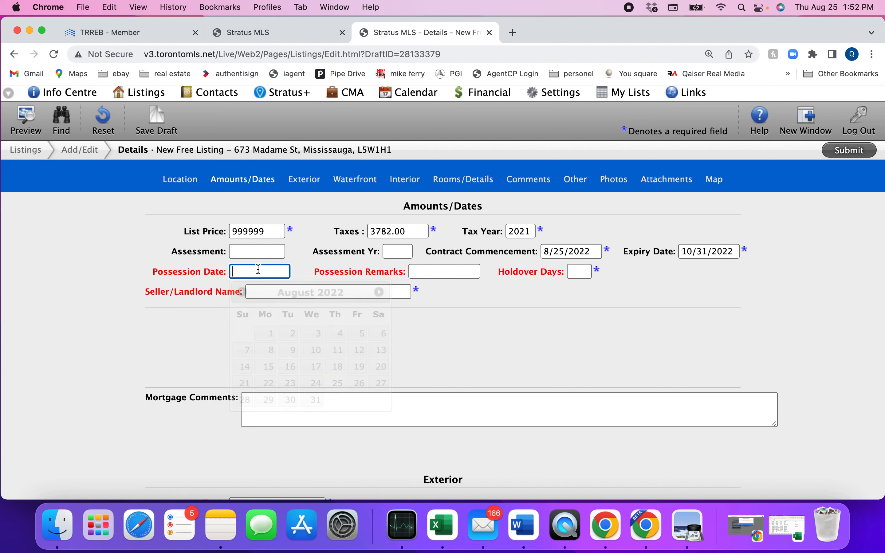
left_click(467, 329)
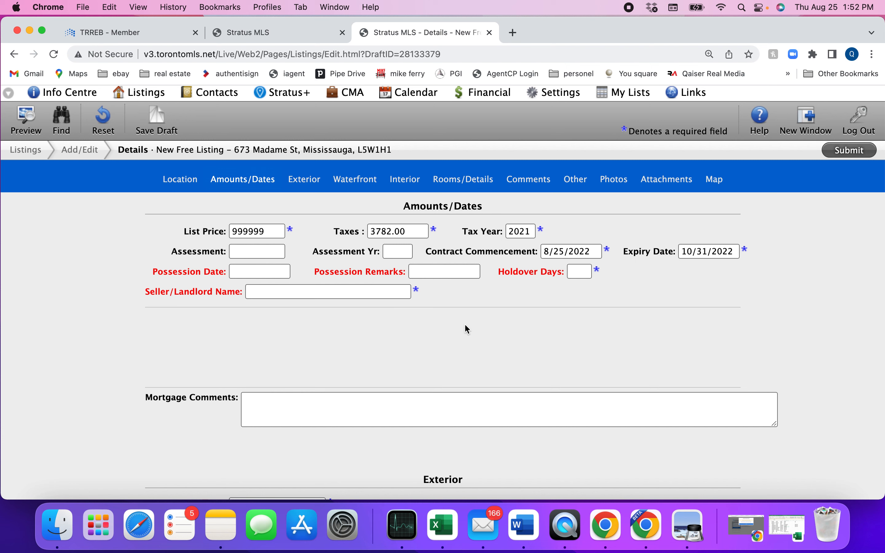
left_click(262, 271)
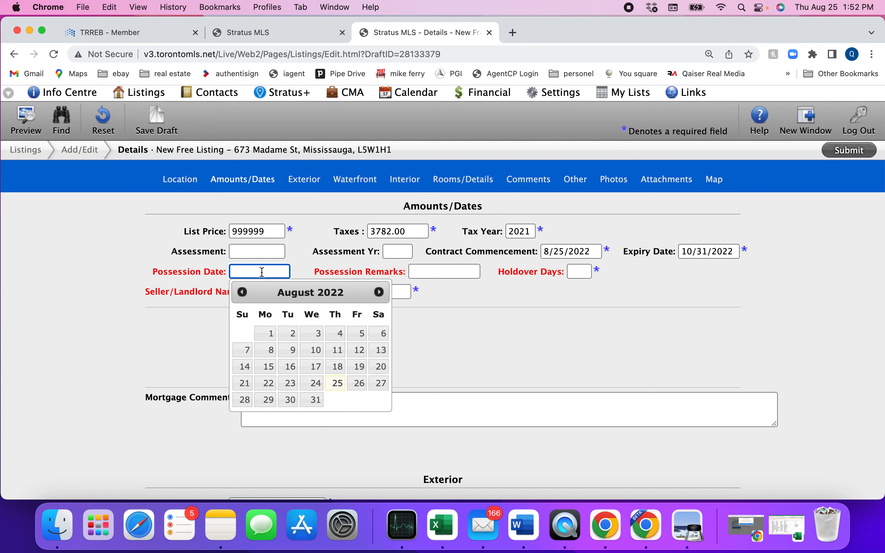
left_click(439, 272)
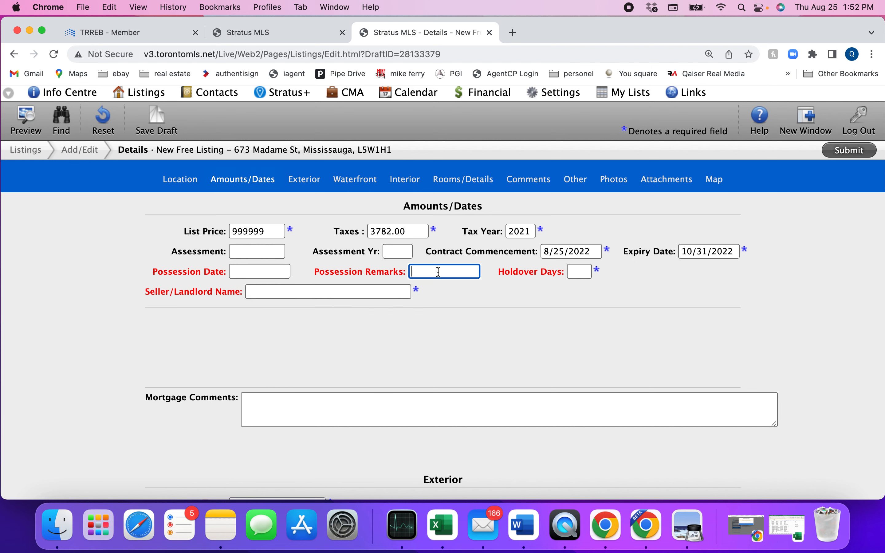
left_click(278, 275)
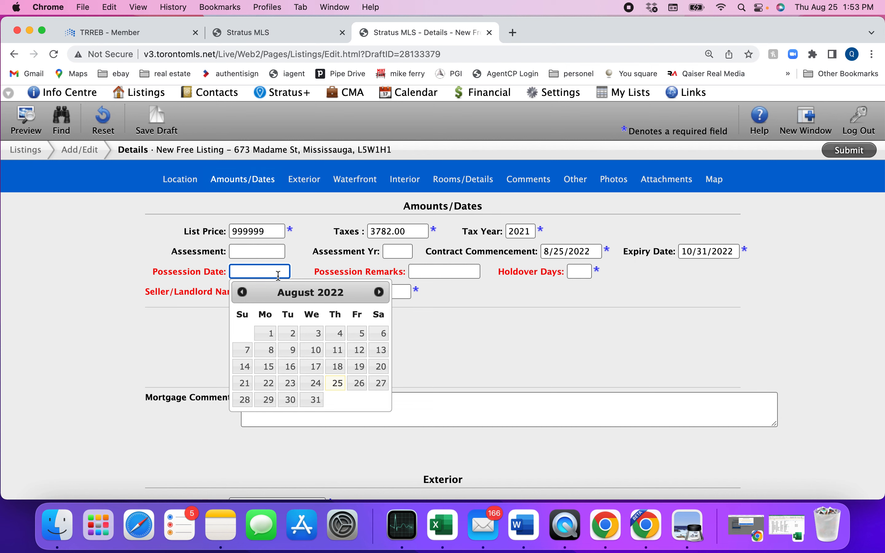
left_click(380, 293)
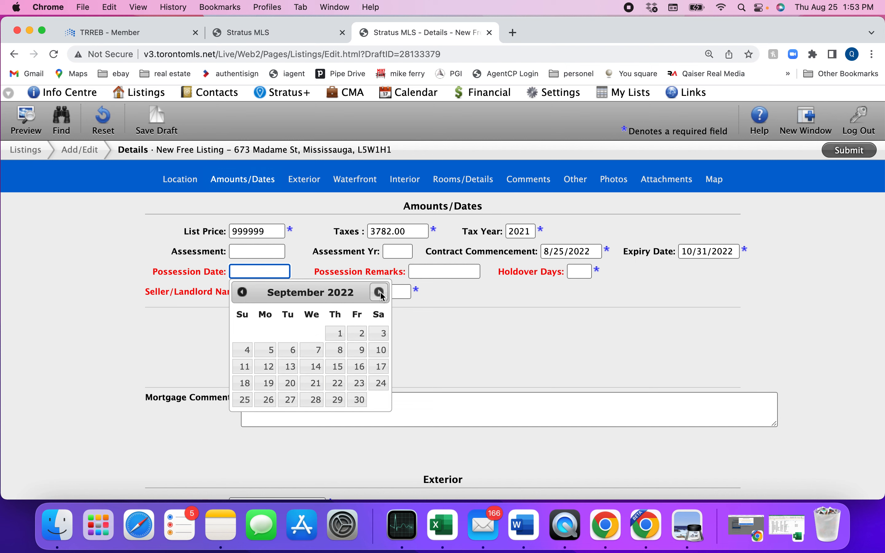
left_click(358, 399)
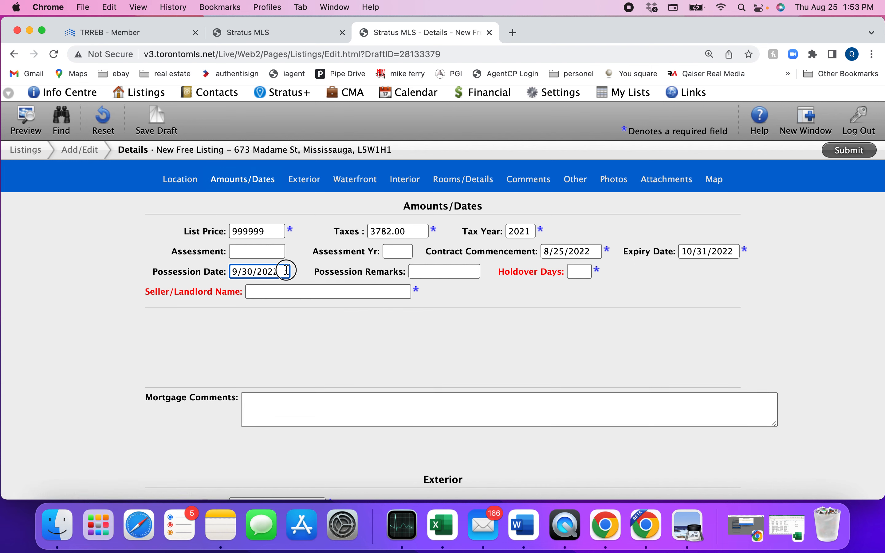
left_click_drag(284, 270, 190, 273)
key("BackSpace")
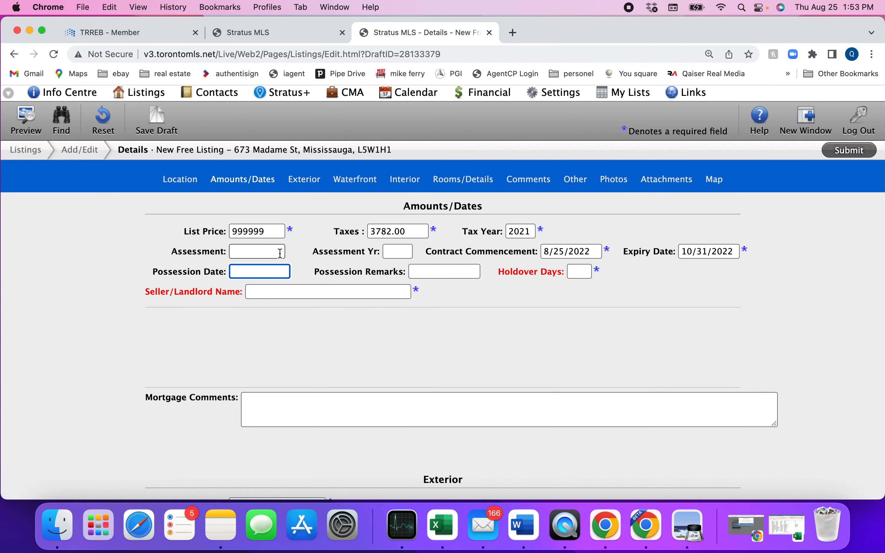
After trying flexible, immediate and 30-60 days, set Possession Remarks to tbd
left_click(437, 271)
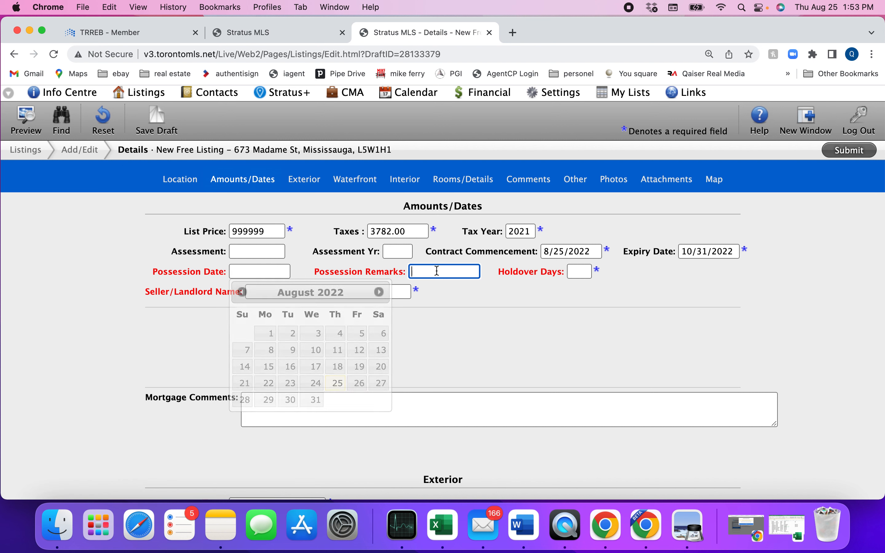
type("flexible")
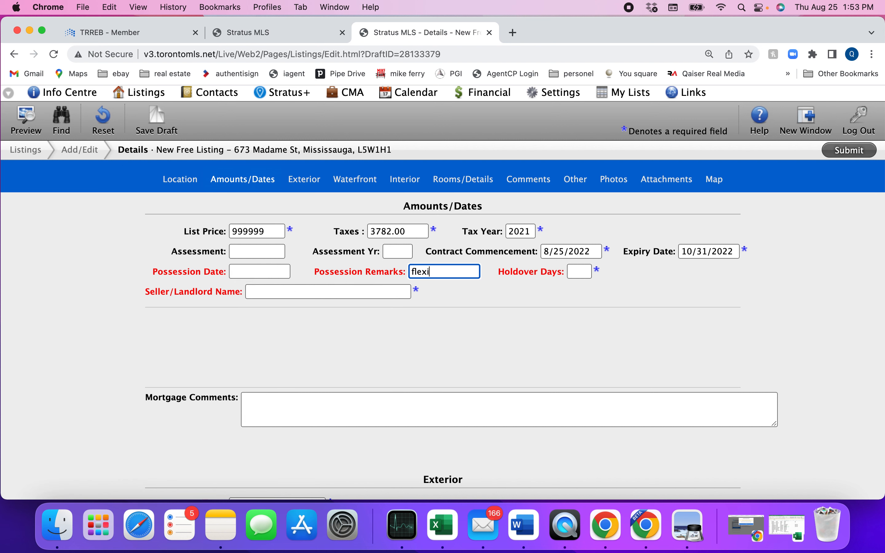
key("BackSpace")
key("BackSpace")
key("BackSpace")
key("BackSpace")
key("BackSpace")
key("BackSpace")
key("BackSpace")
type("immediatef")
key("BackSpace")
key("BackSpace")
key("BackSpace")
key("BackSpace")
key("BackSpace")
key("BackSpace")
key("BackSpace")
key("BackSpace")
key("BackSpace")
key("BackSpace")
type("30-60 dahs")
key("BackSpace")
key("BackSpace")
type("ys")
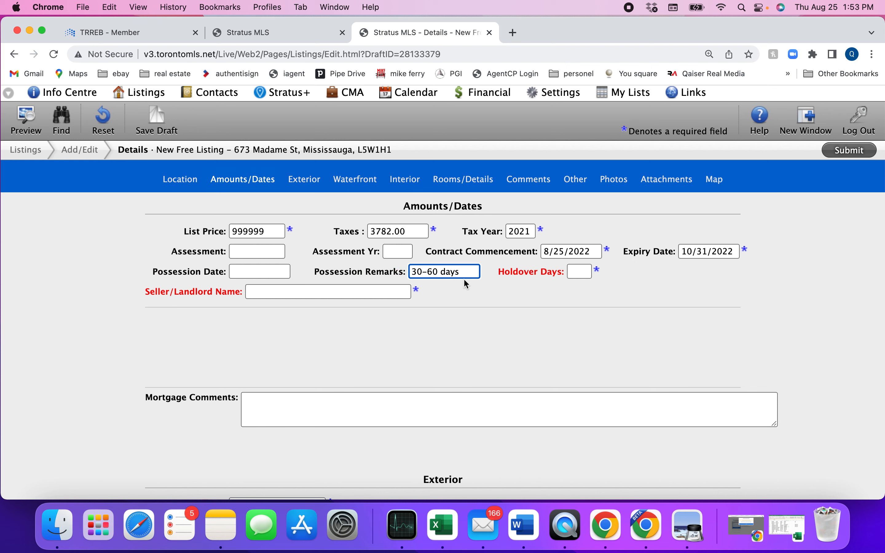
left_click_drag(472, 271, 370, 275)
type("tbd")
Set Holdover Days to 0 and enter the seller's name in Seller/Landlord Name
left_click(584, 273)
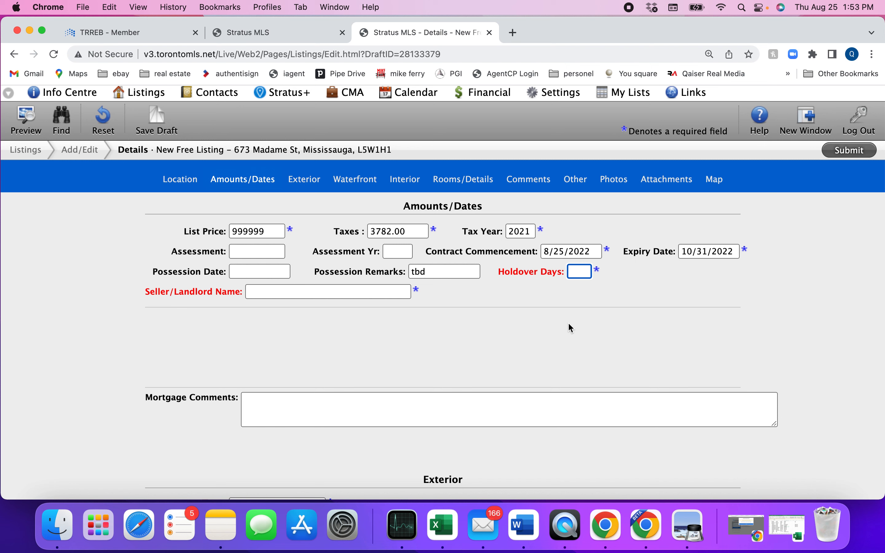
type("0")
left_click(299, 291)
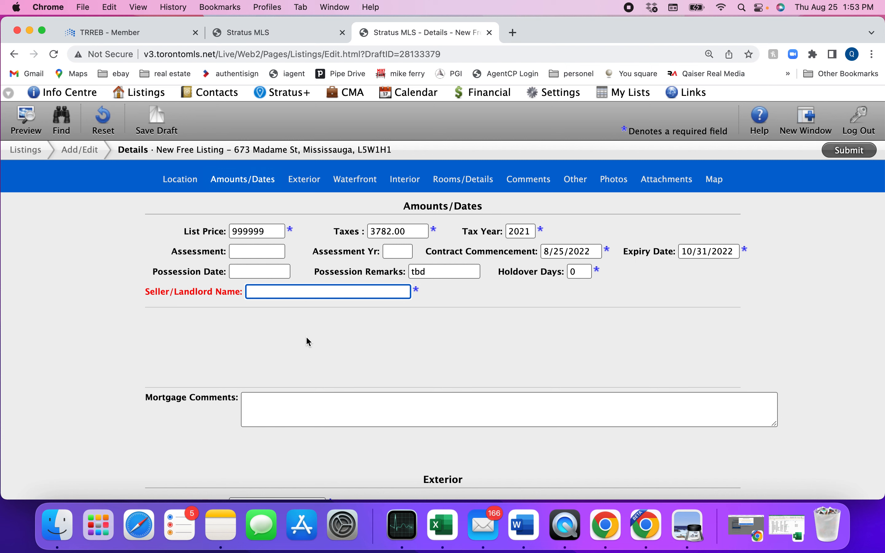
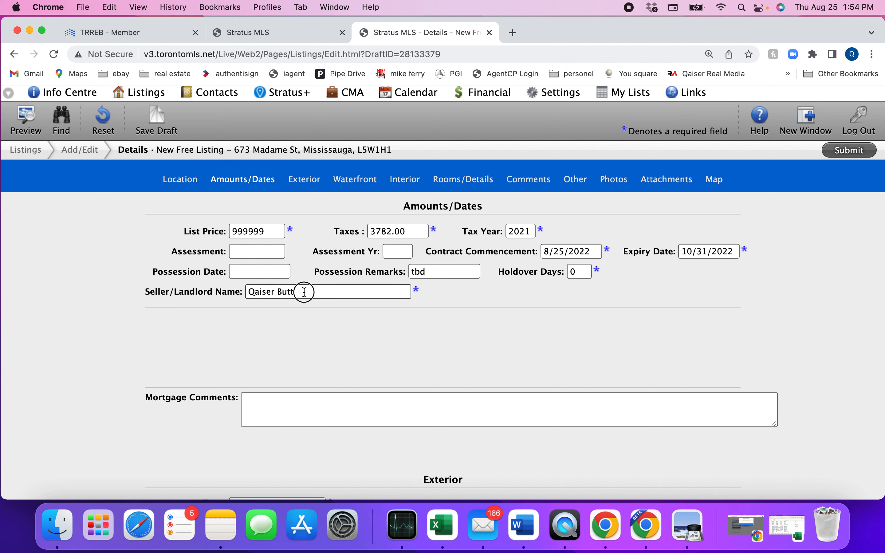
left_click_drag(306, 292, 239, 296)
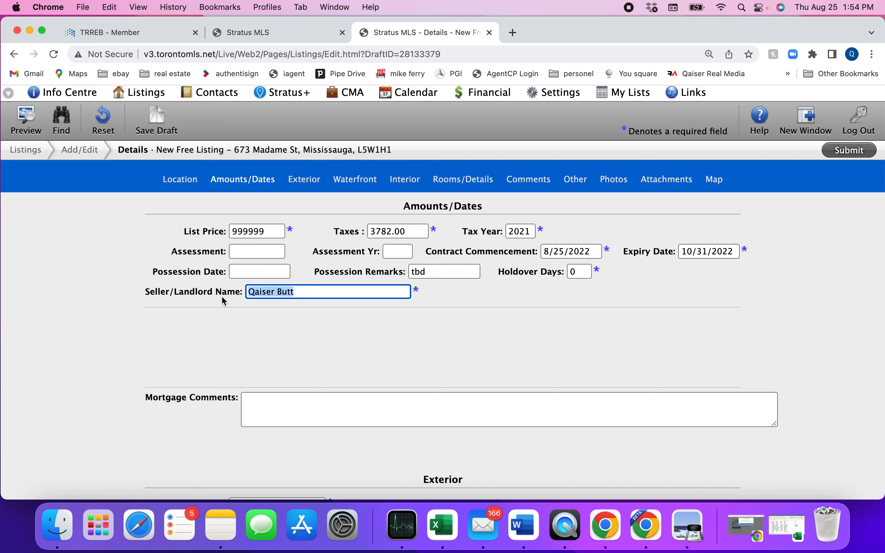
scroll(321, 347, "down", 1)
Type TAC in Mortgage Comments, then delete it, leaving the field empty
left_click(283, 365)
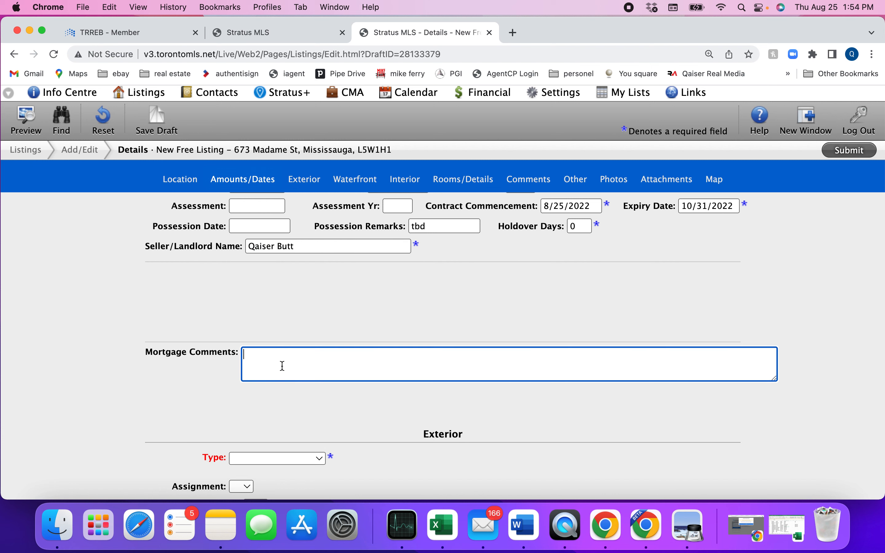
type("TAC")
left_click_drag(266, 357, 211, 354)
key("BackSpace")
scroll(225, 365, "down", 5)
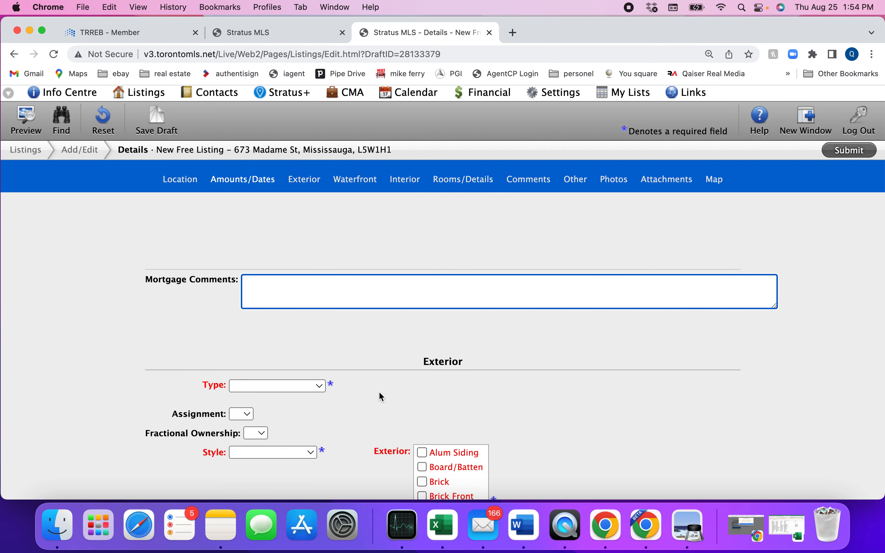
After checking the past listing, set the property Type to Semi-Detached
left_click(269, 32)
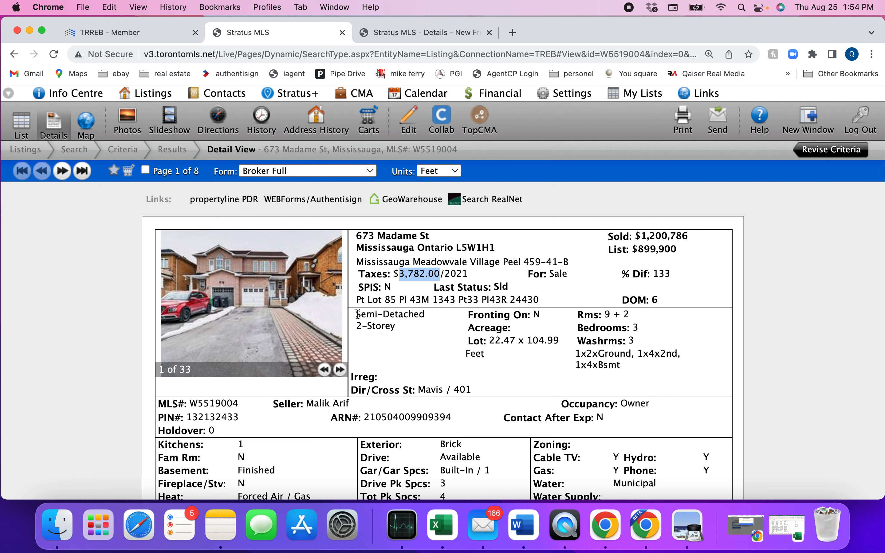
left_click(405, 33)
left_click(265, 357)
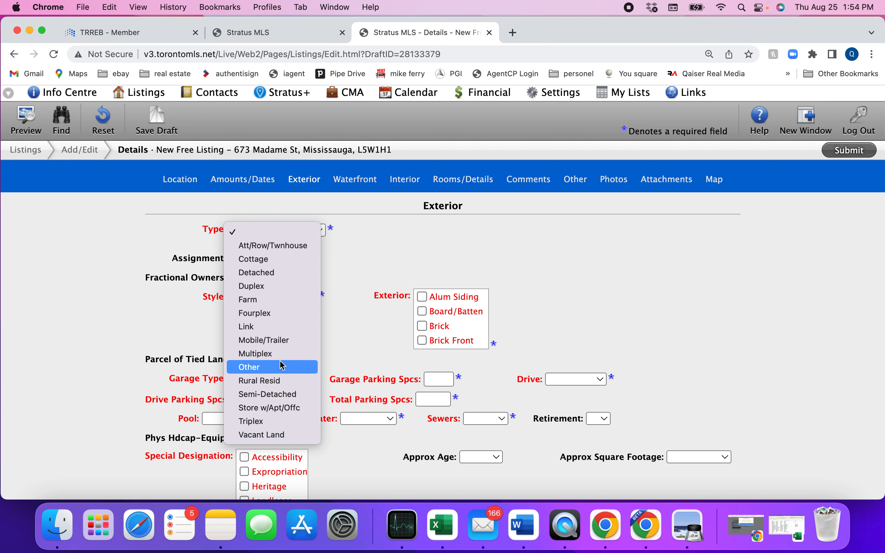
left_click(280, 393)
scroll(290, 267, "down", 2)
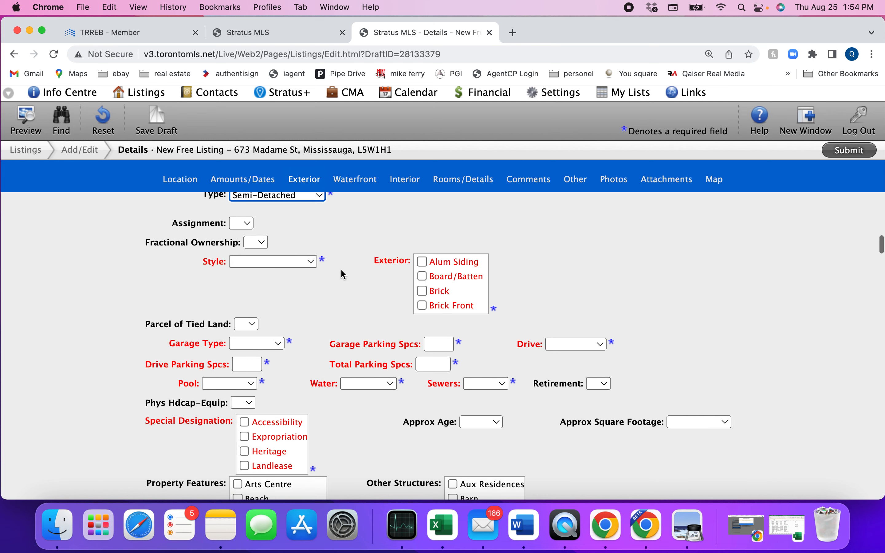
Set Style to 2-Storey, matching the past listing's style
left_click(290, 267)
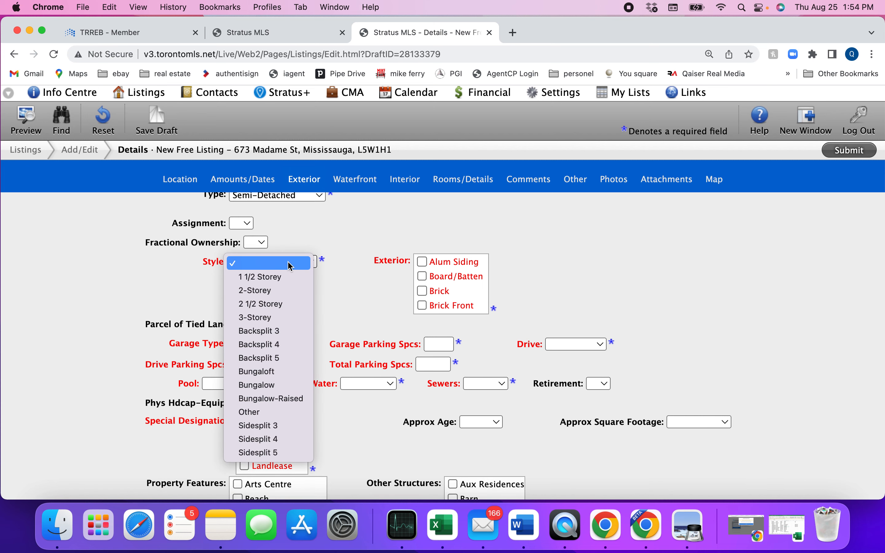
left_click(292, 43)
left_click(292, 44)
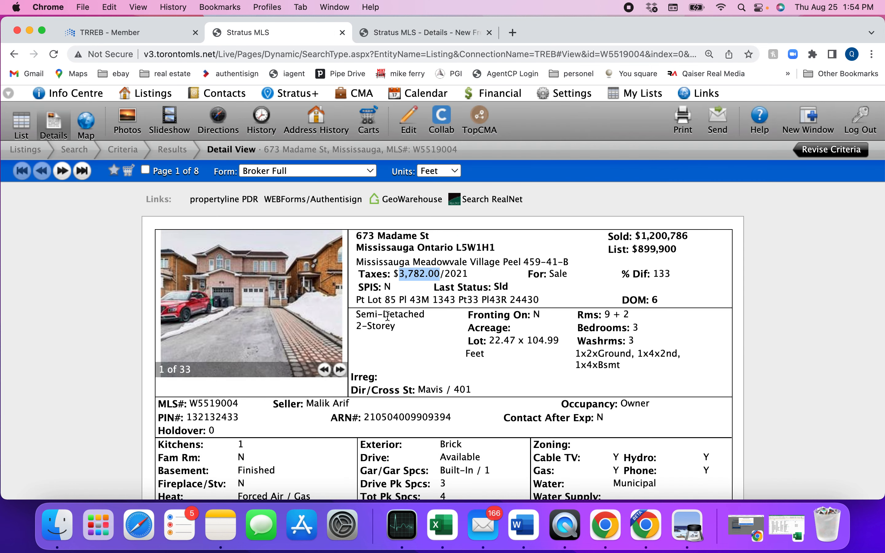
left_click(411, 34)
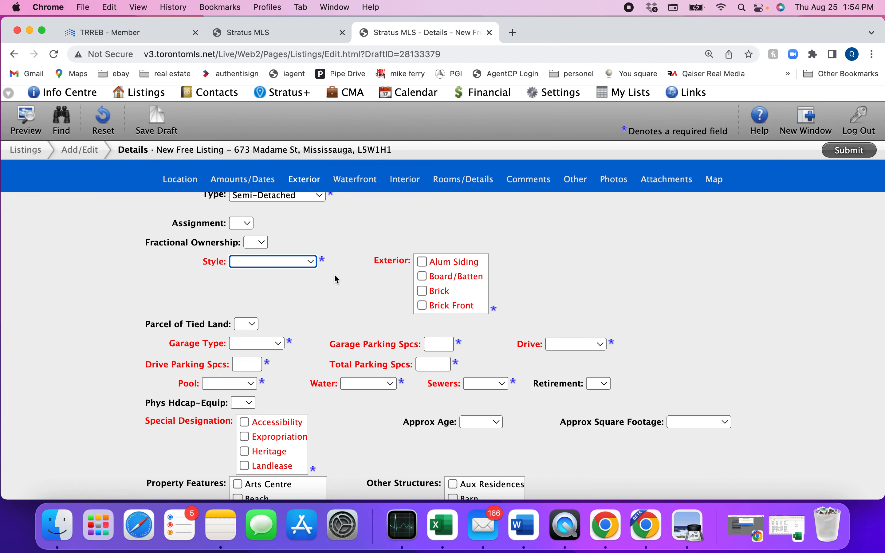
left_click(262, 259)
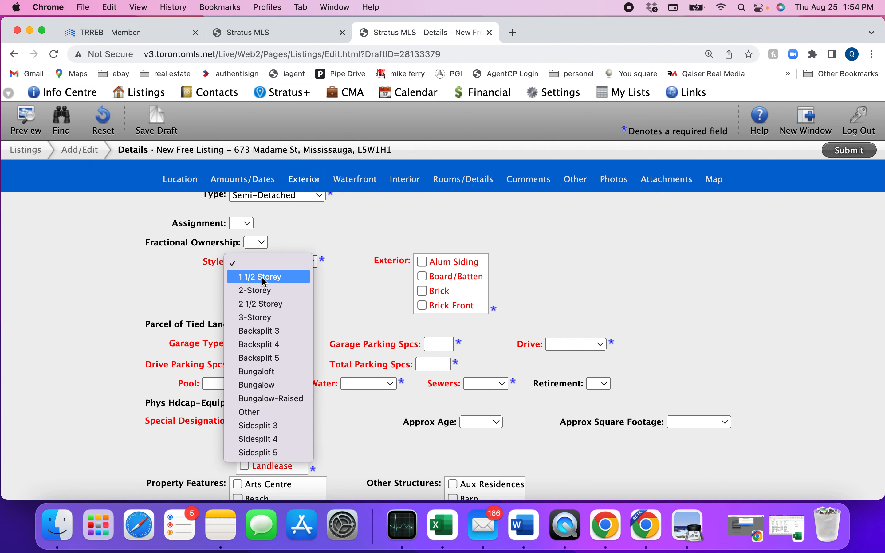
left_click(263, 291)
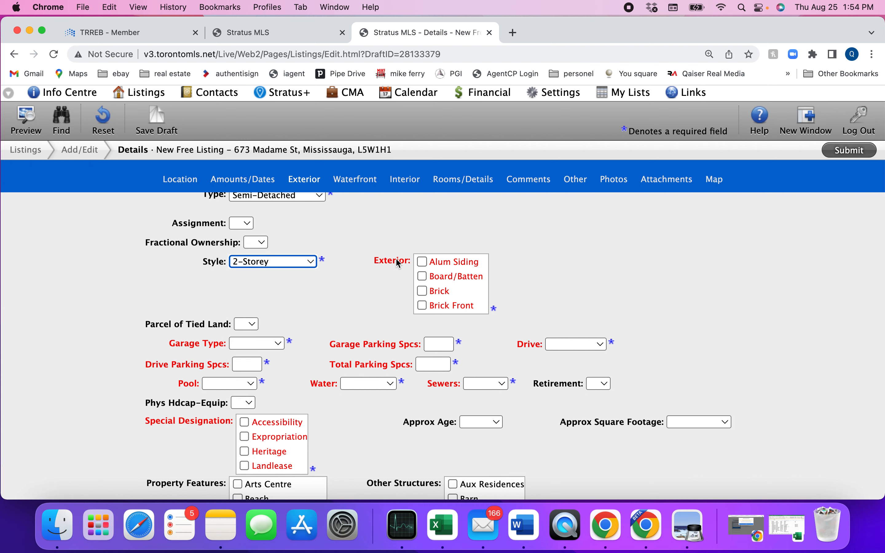
Tick Brick as the exterior material, matching the past listing's Exterior: Brick entry
left_click(271, 34)
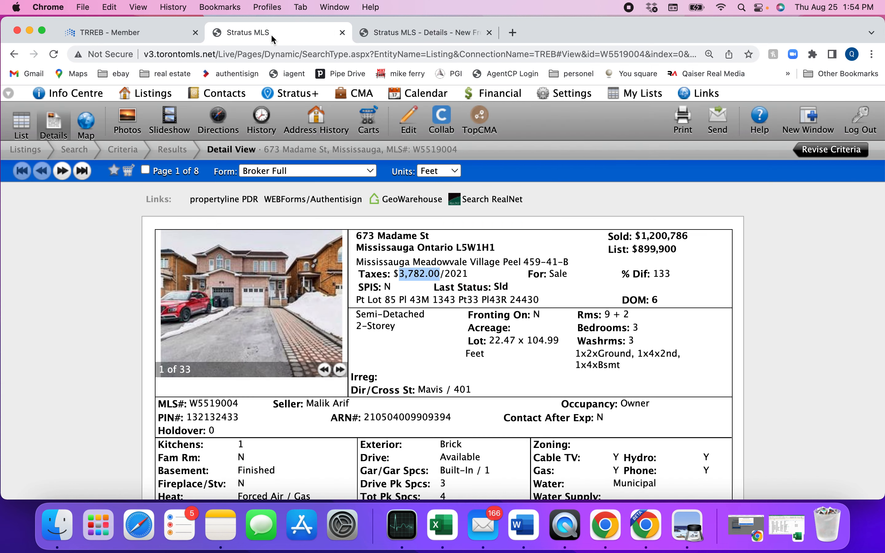
scroll(419, 357, "down", 2)
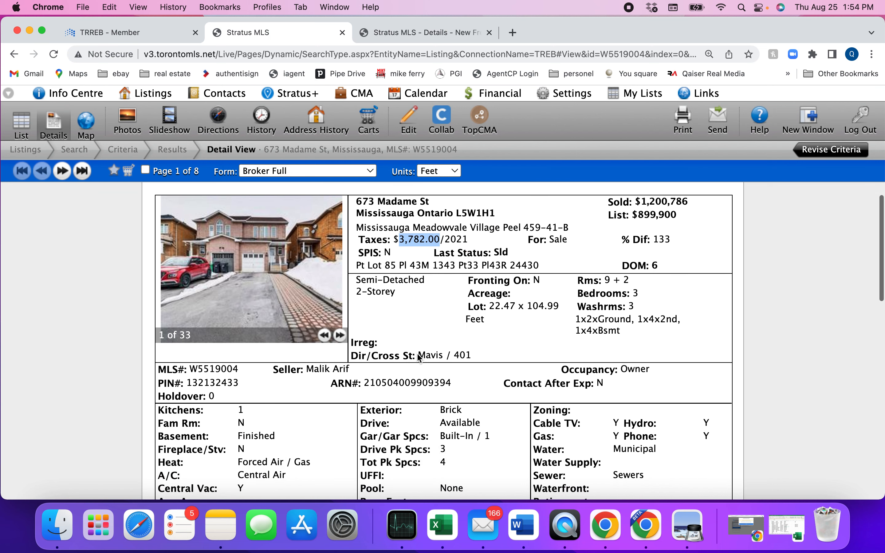
scroll(419, 357, "down", 3)
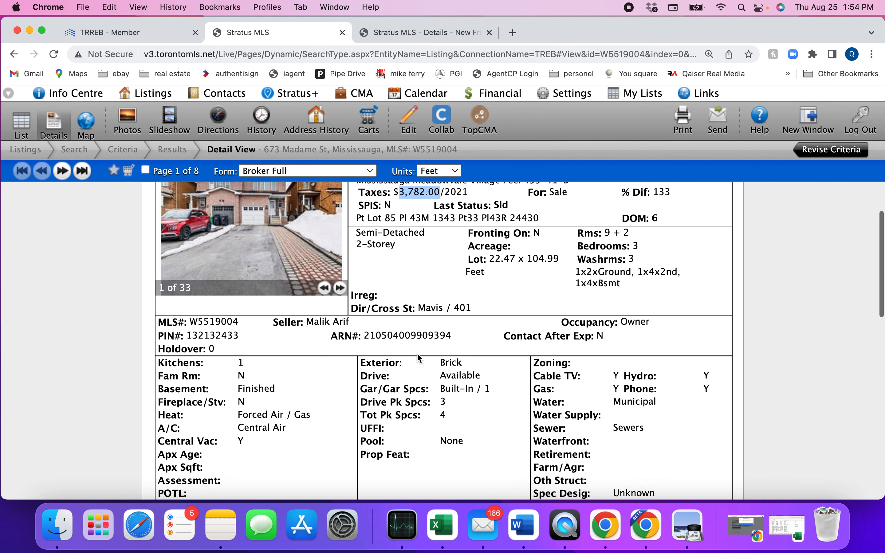
scroll(418, 355, "down", 3)
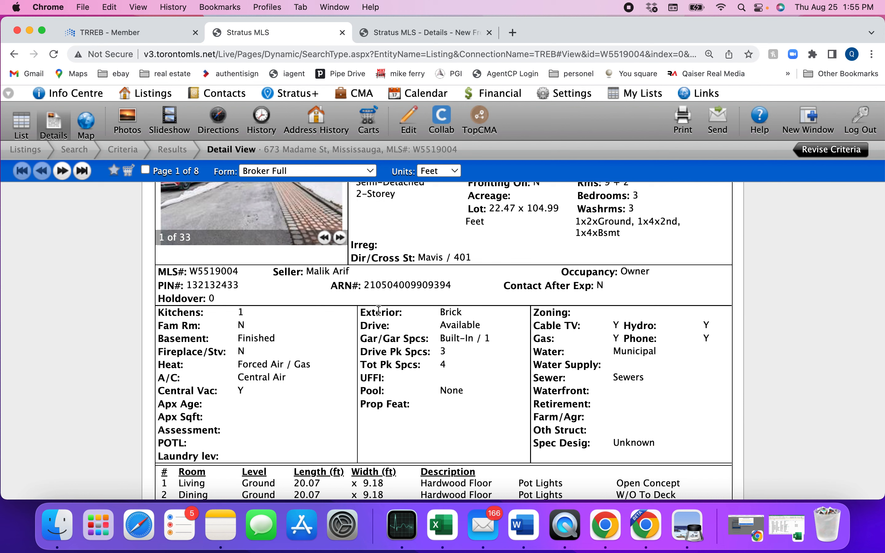
left_click_drag(361, 312, 471, 313)
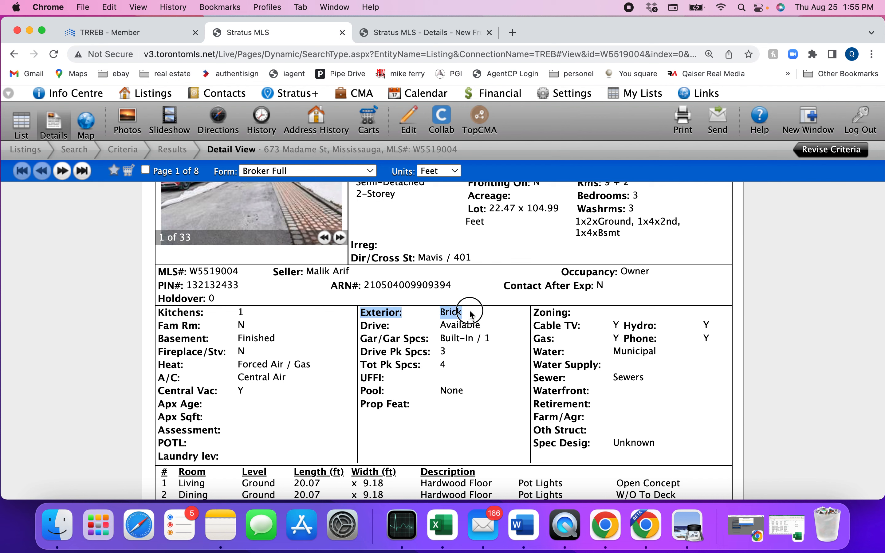
left_click(408, 33)
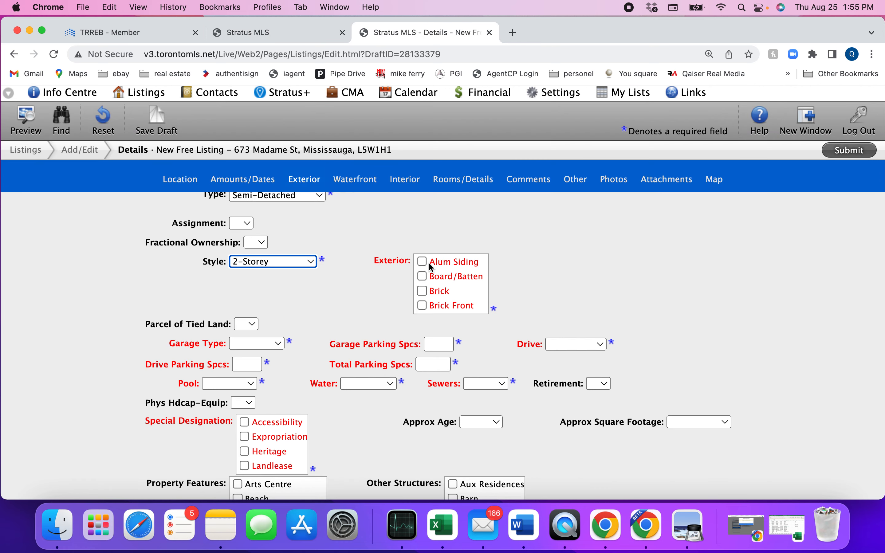
left_click(423, 292)
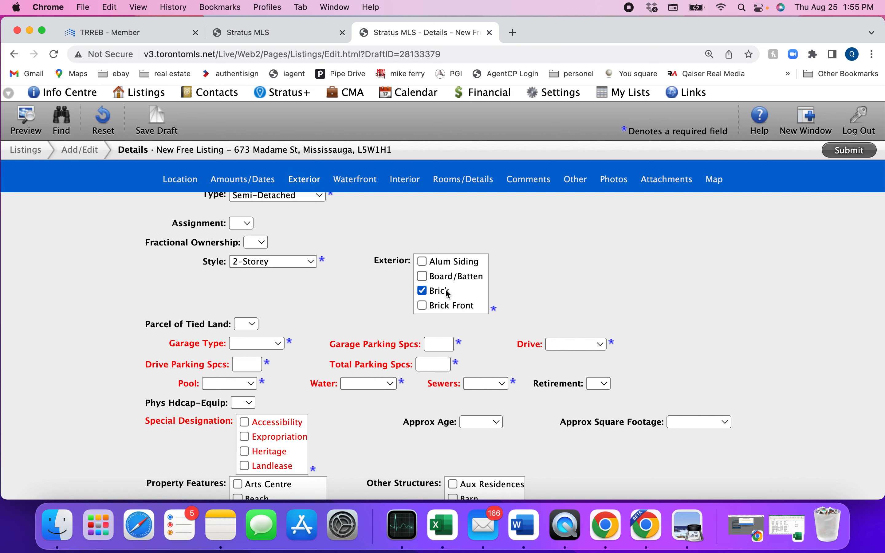
scroll(446, 294, "down", 2)
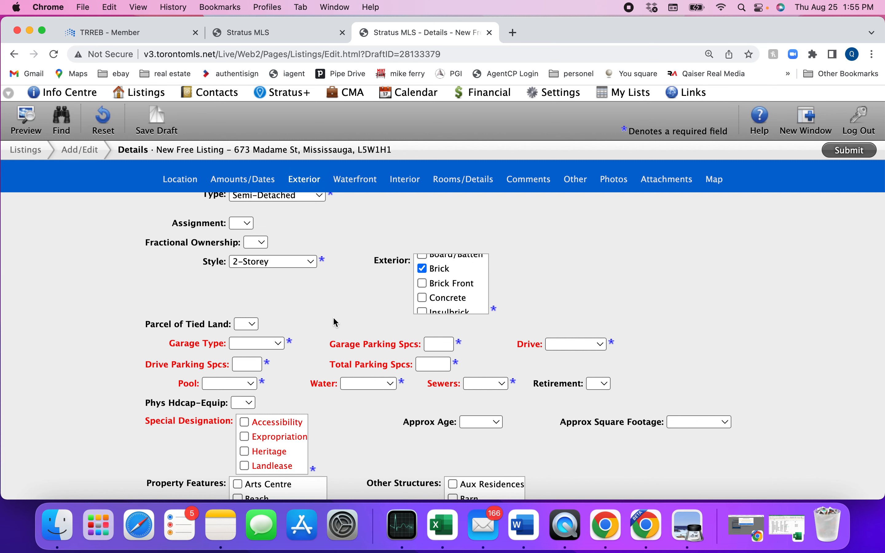
scroll(335, 322, "down", 2)
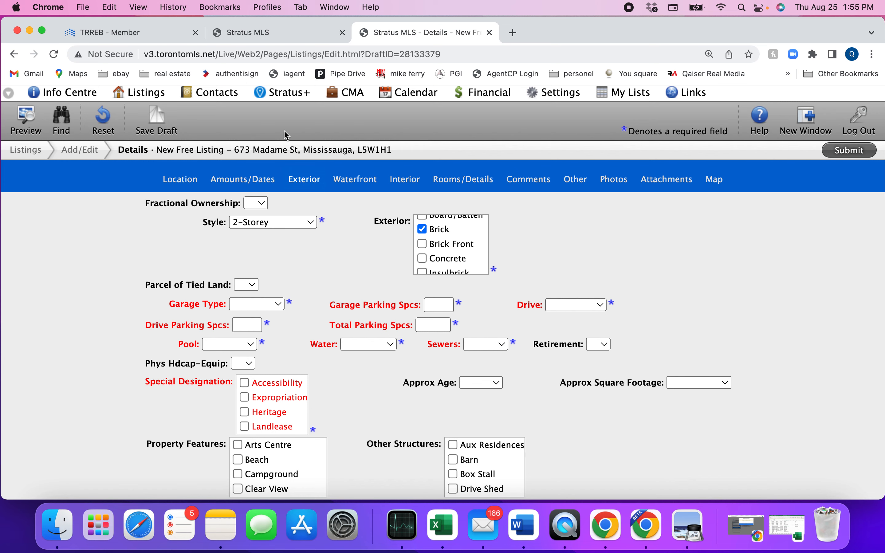
left_click(262, 32)
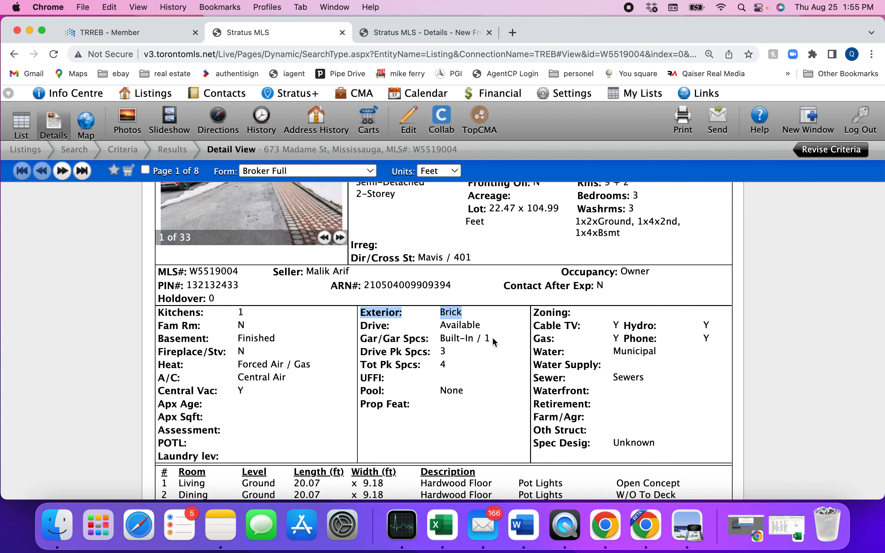
left_click(424, 37)
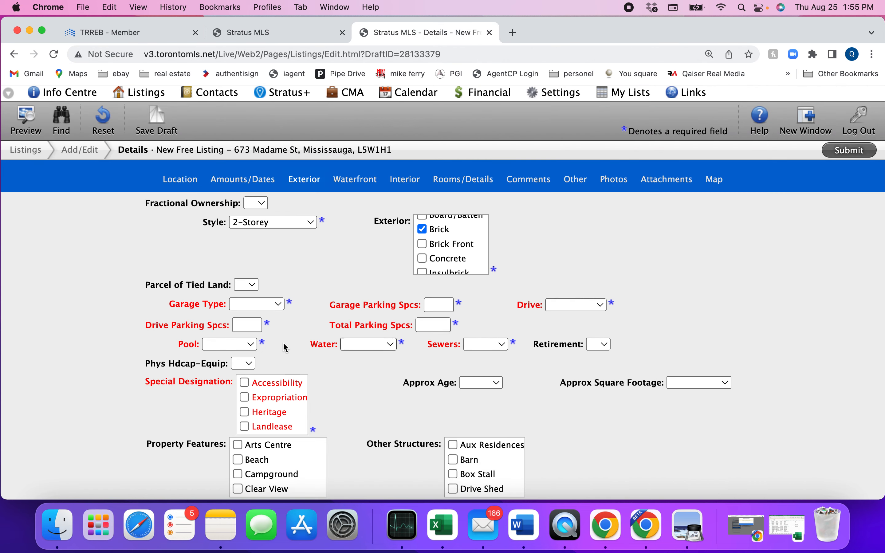
Set Garage Type to Built-in with 1 garage space, and Drive to Available
left_click(270, 306)
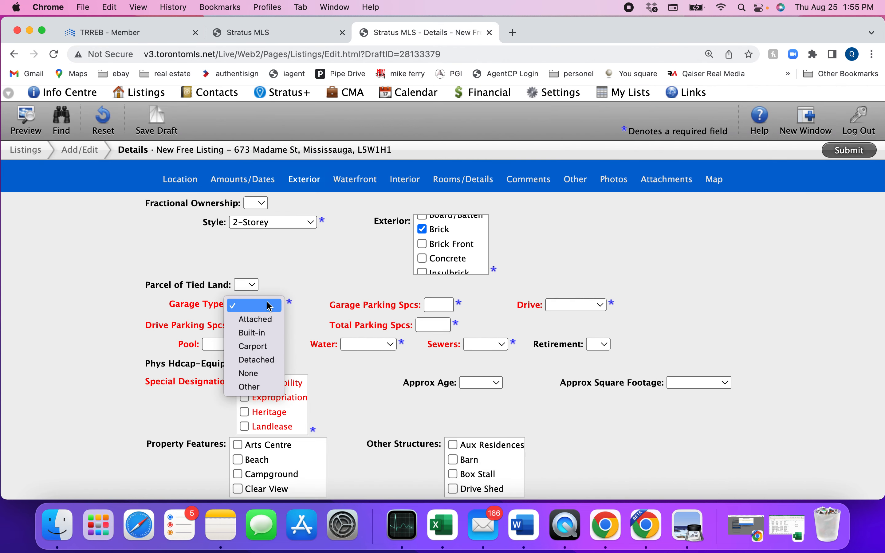
left_click(263, 332)
left_click(440, 305)
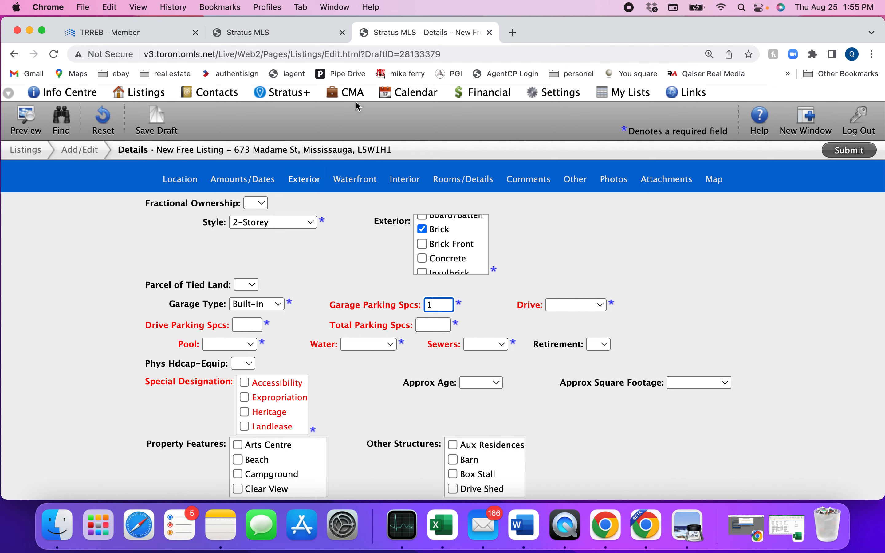
left_click(562, 304)
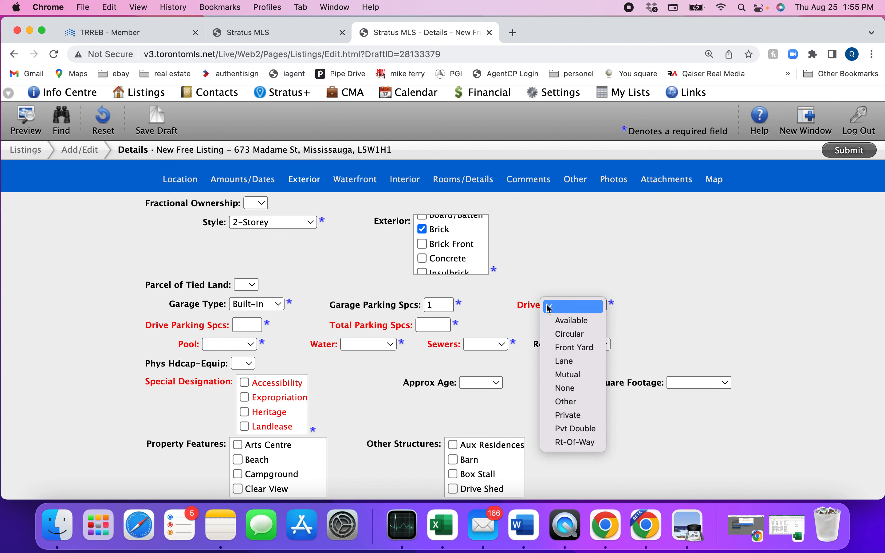
left_click(267, 35)
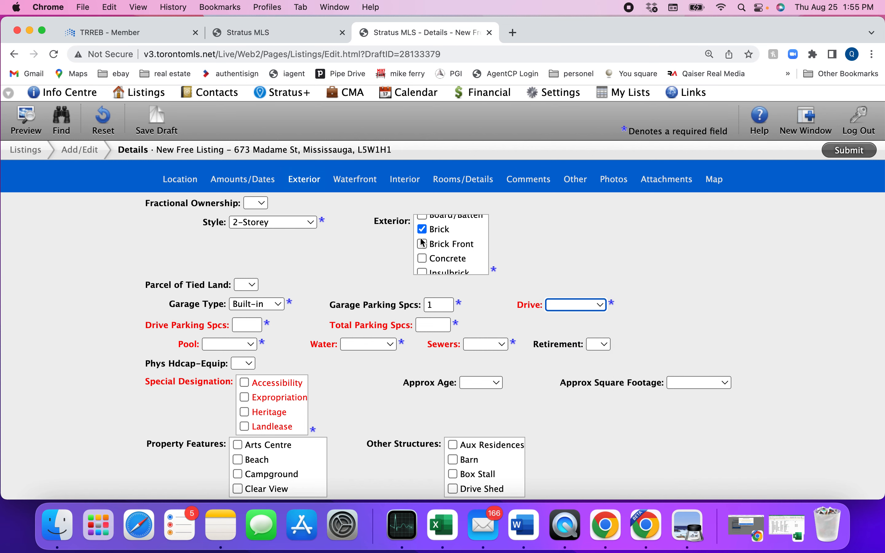
left_click(268, 35)
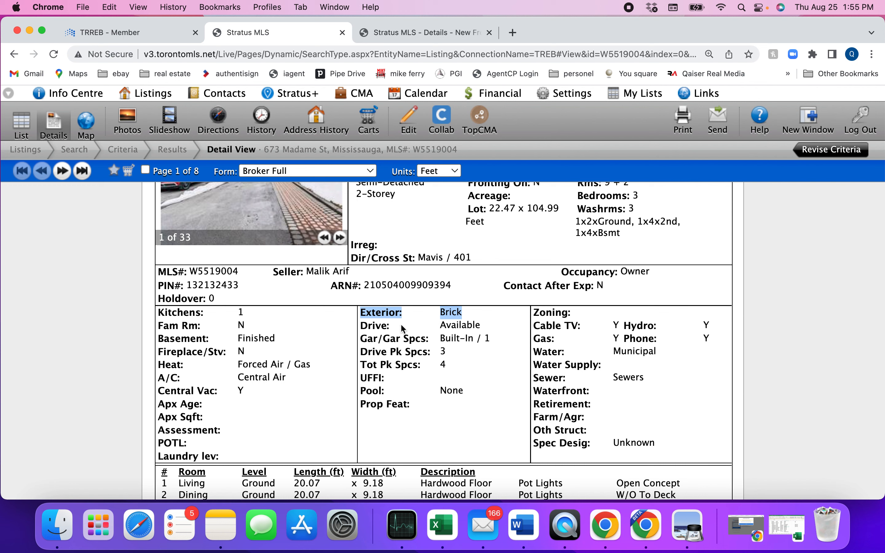
left_click(412, 32)
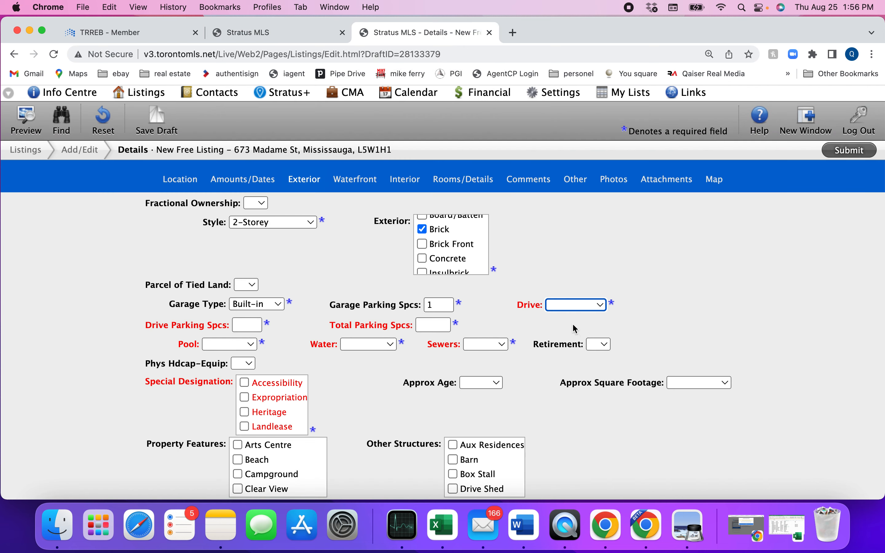
left_click(572, 306)
left_click(558, 319)
left_click(565, 311)
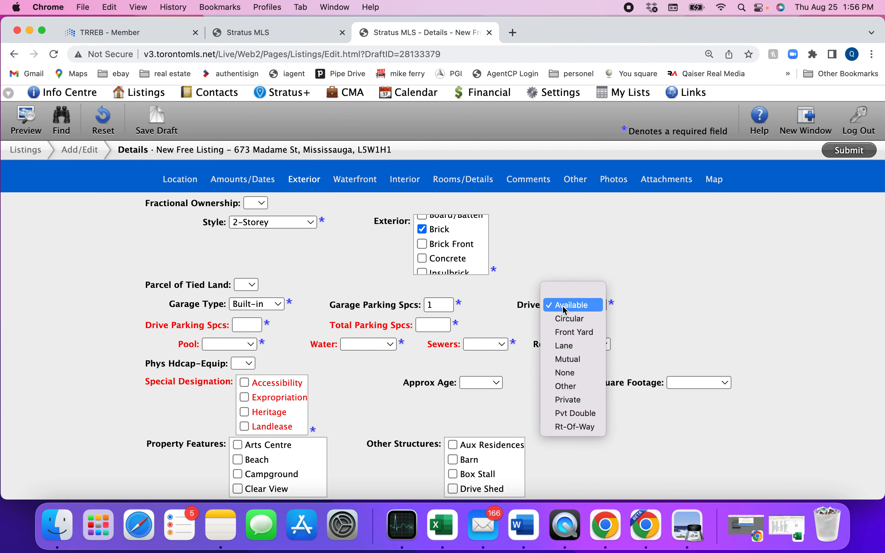
left_click(564, 307)
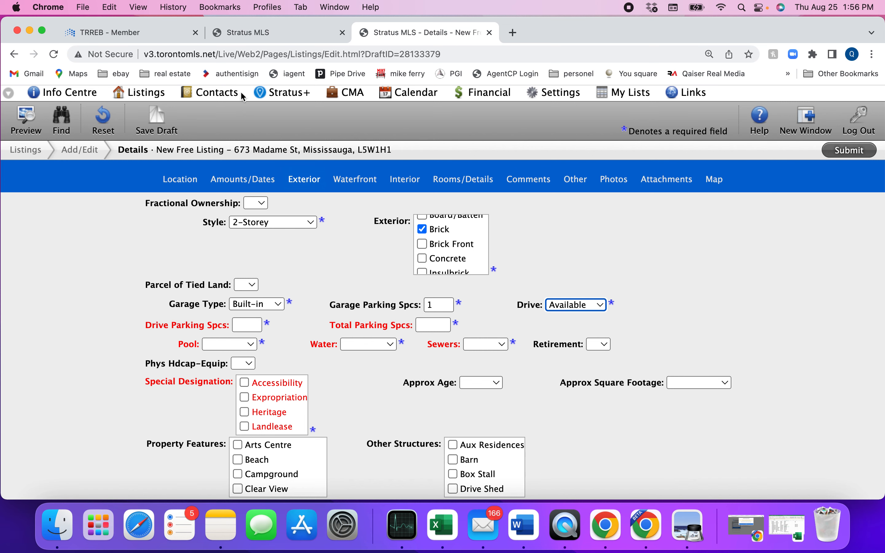
Enter 3 drive parking spaces and 4 total parking spaces
left_click(262, 34)
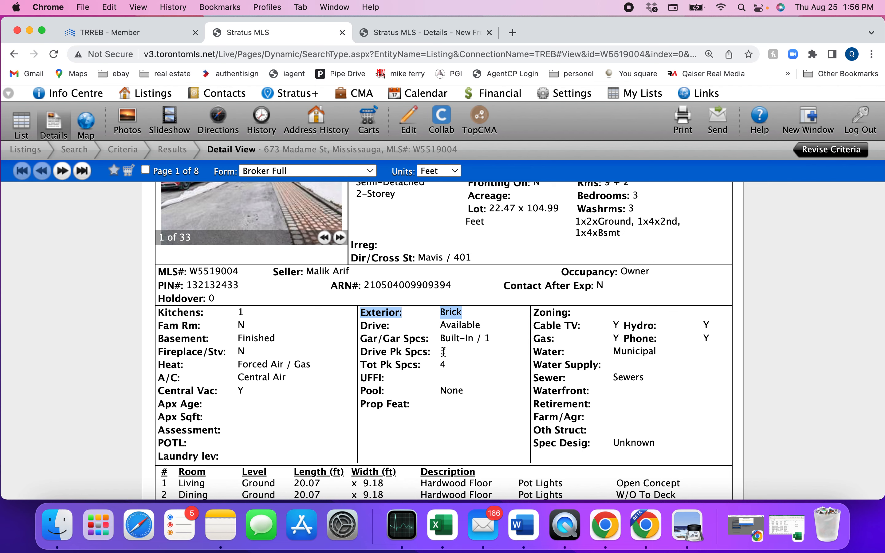
left_click(405, 33)
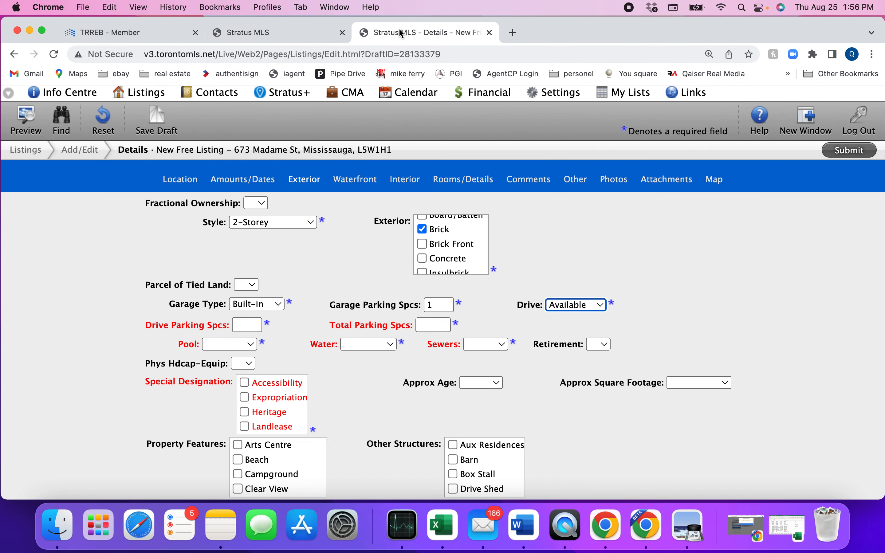
left_click(246, 325)
type("3")
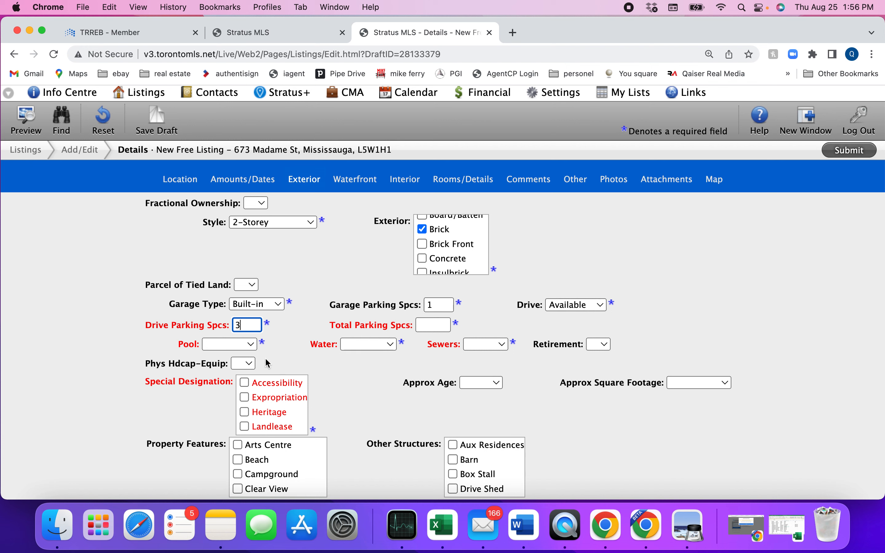
left_click(445, 325)
type("4")
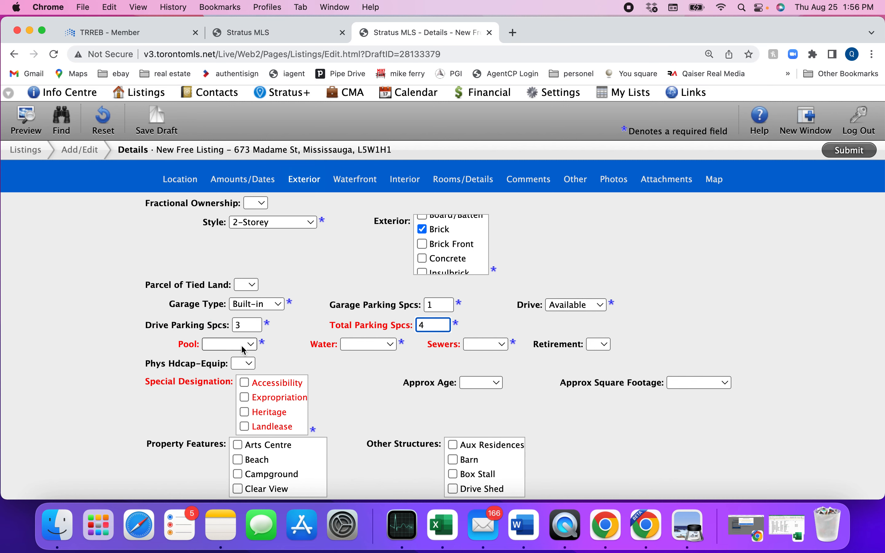
Set Pool to None after checking the past listing's pool details
left_click(266, 25)
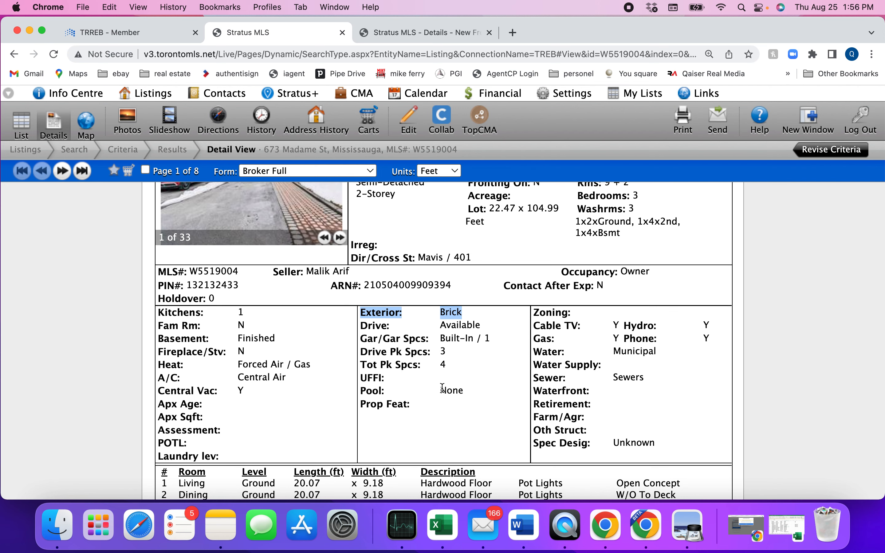
left_click(417, 33)
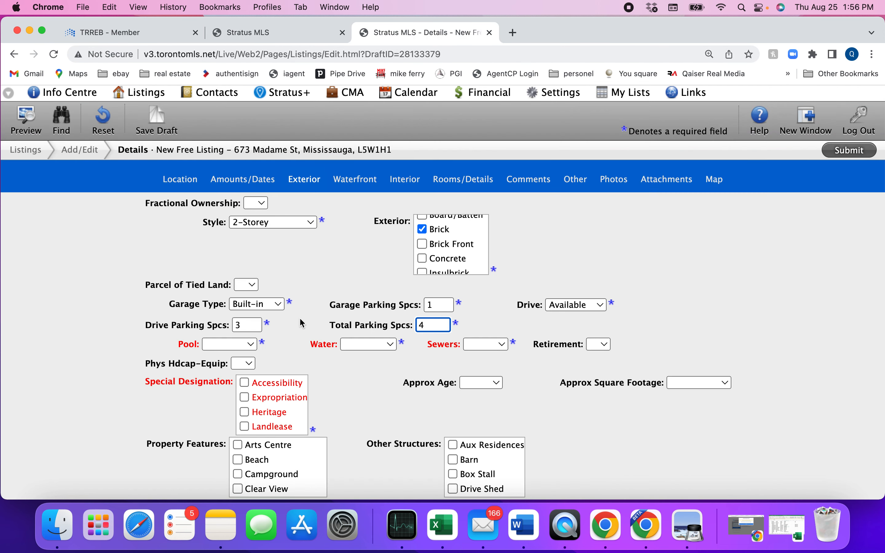
left_click(239, 342)
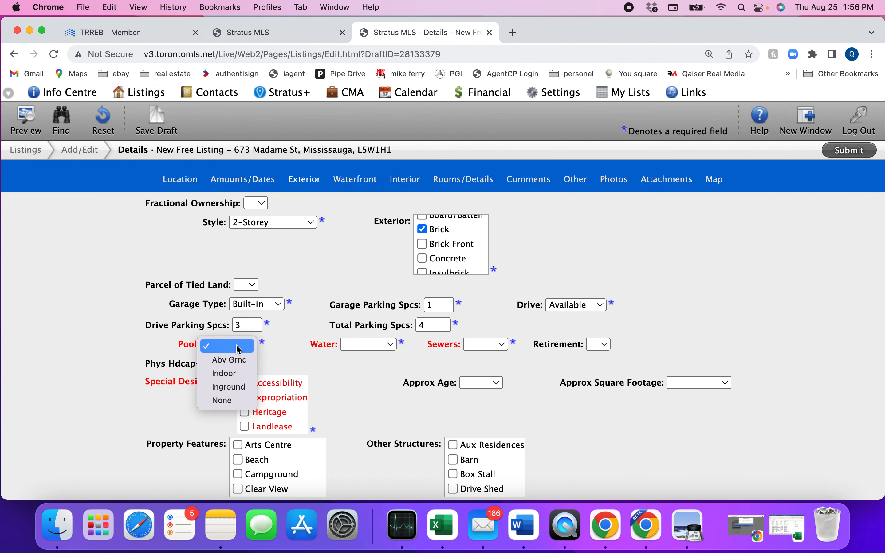
left_click(234, 400)
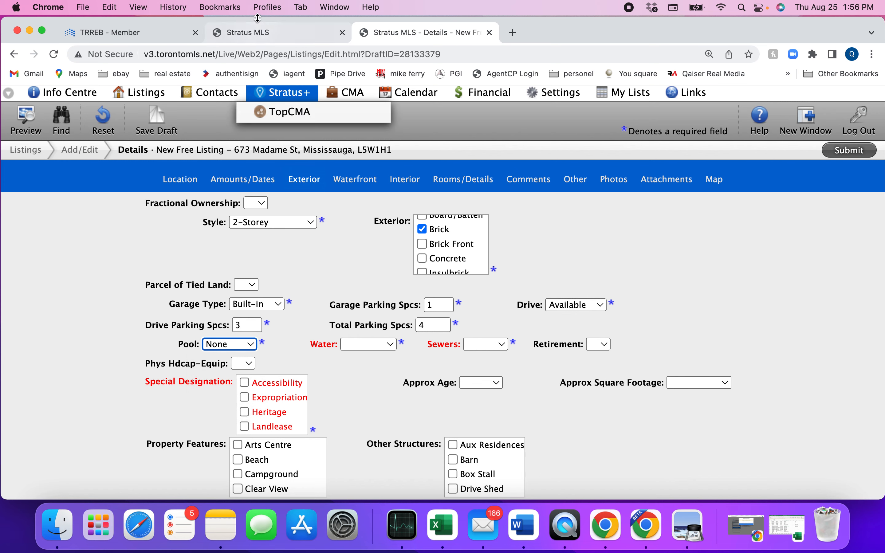
left_click(258, 33)
scroll(333, 365, "down", 2)
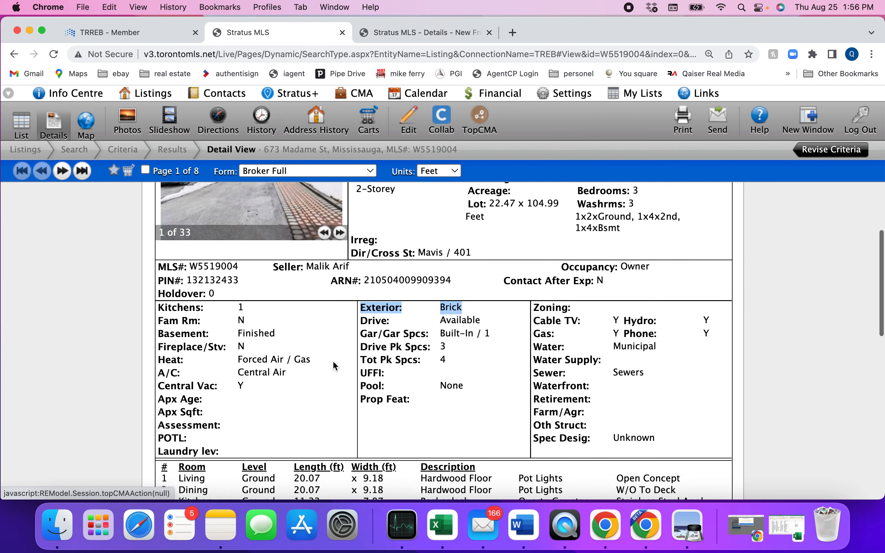
scroll(333, 366, "down", 2)
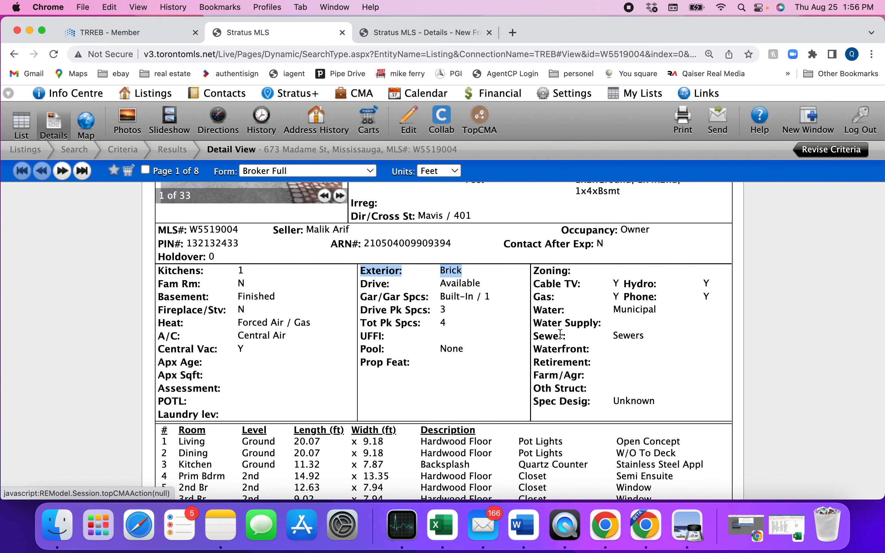
Set Water to Municipal and Sewers to Sewers
left_click(413, 34)
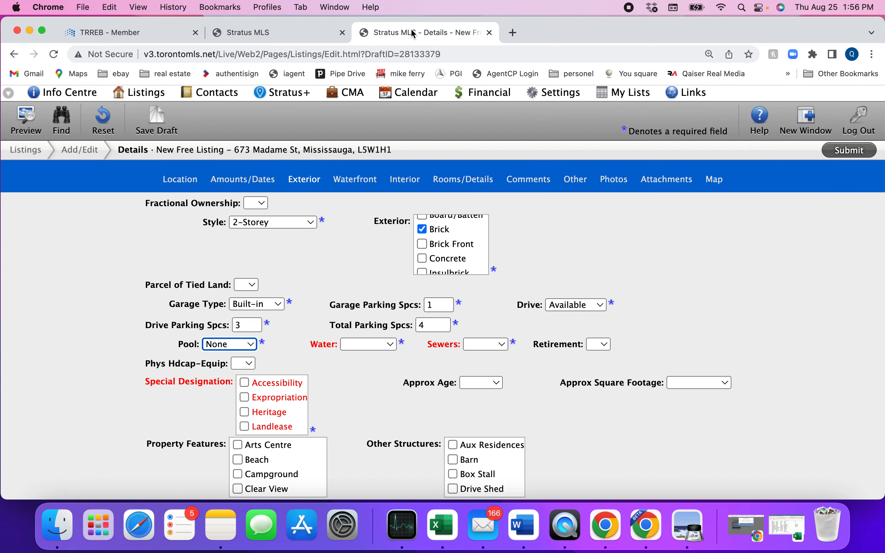
left_click(374, 346)
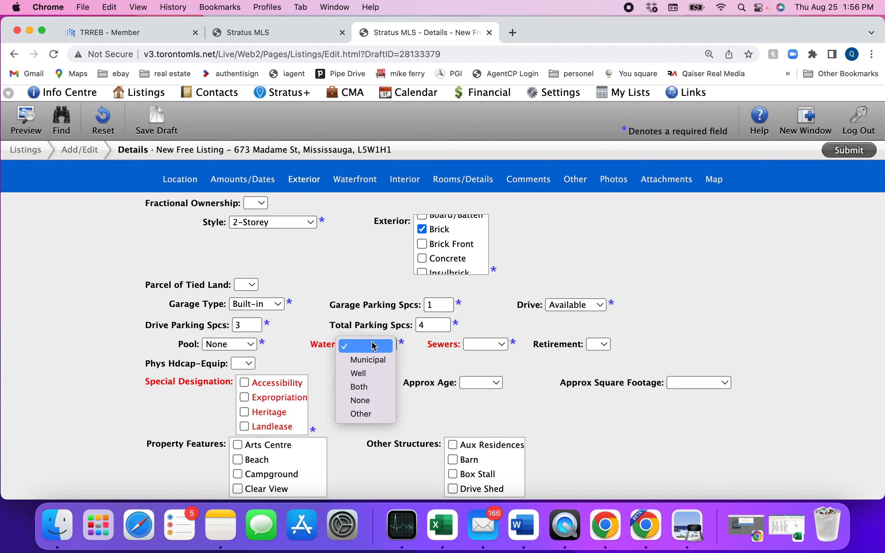
left_click(371, 358)
left_click(477, 344)
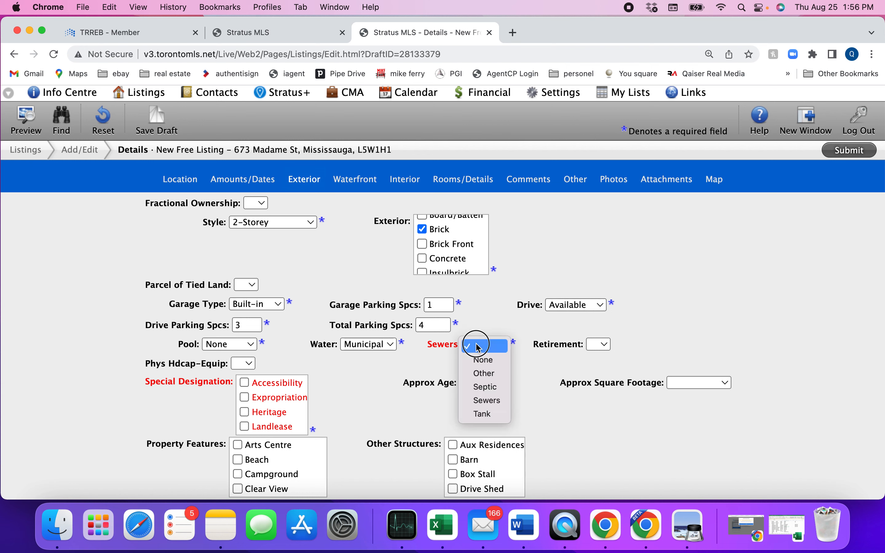
left_click(477, 401)
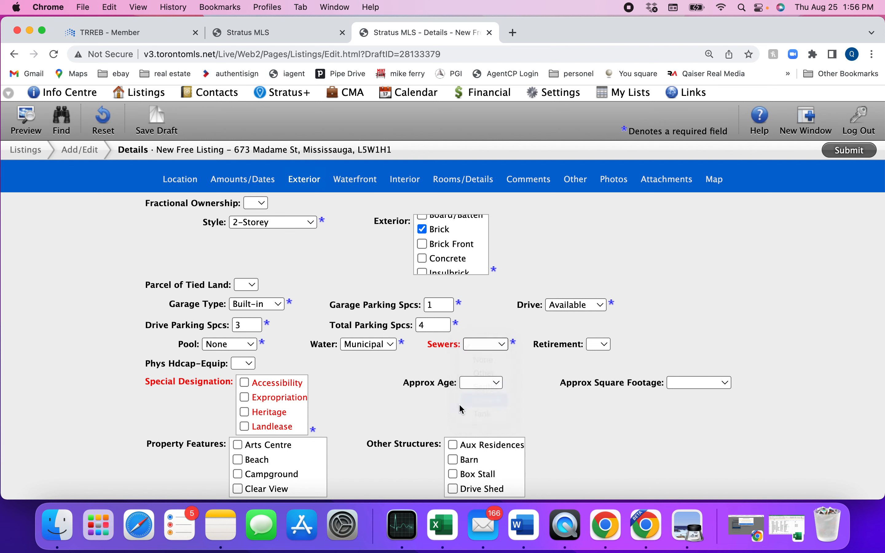
scroll(348, 366, "down", 3)
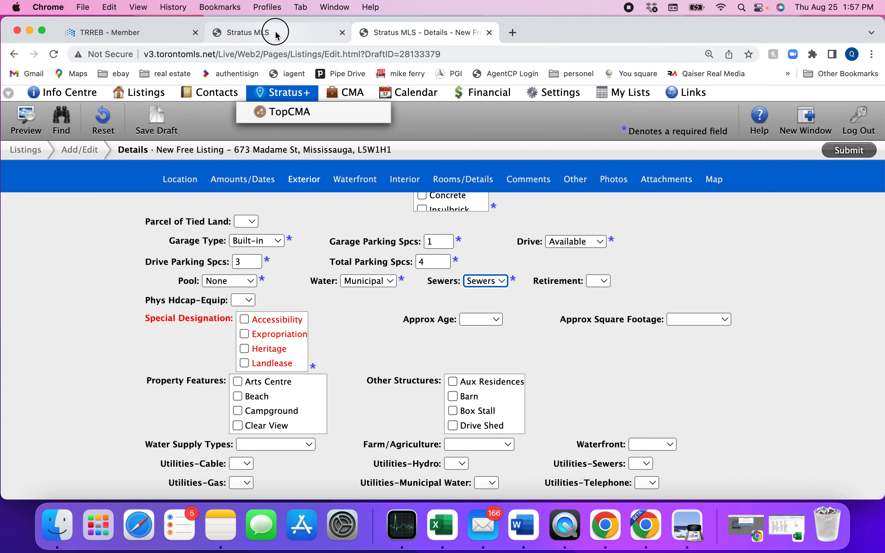
Mark Special Designation Unknown, Approx Age 16-30 and Square Footage 1100-1500
left_click(224, 31)
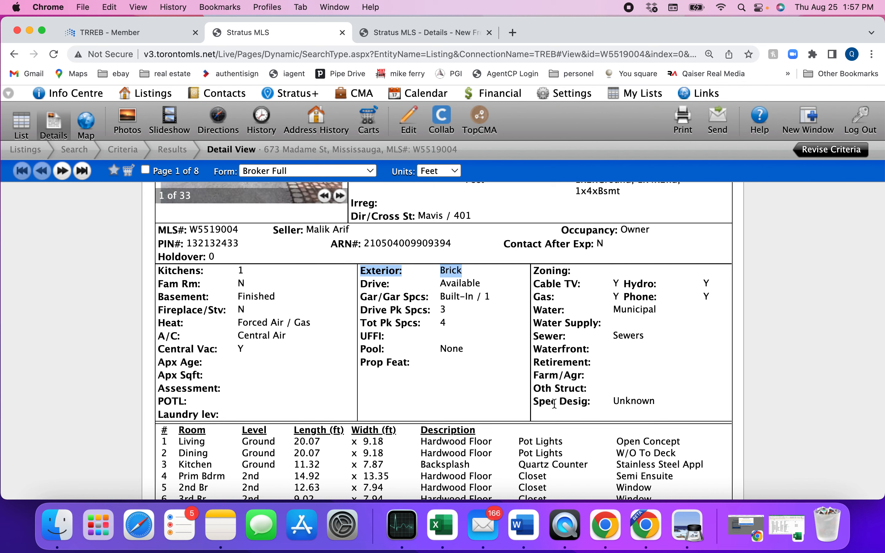
left_click(406, 31)
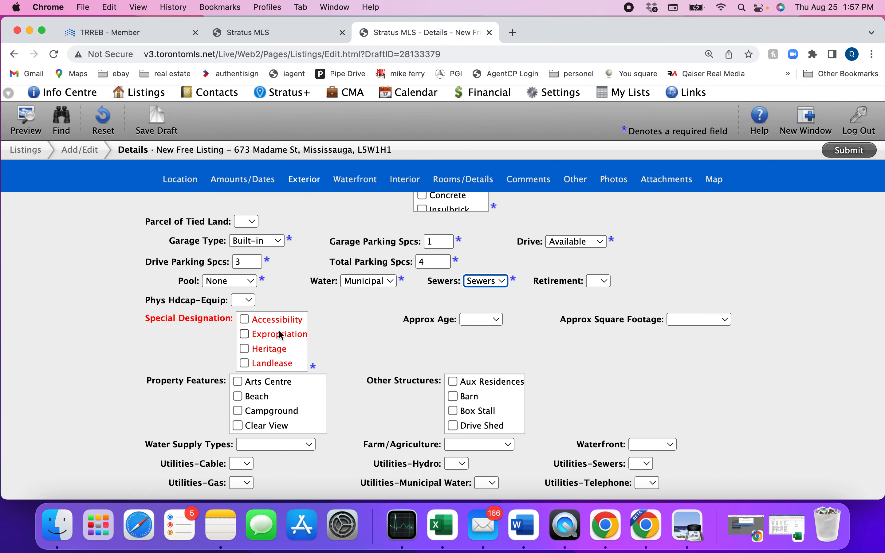
scroll(279, 330, "down", 2)
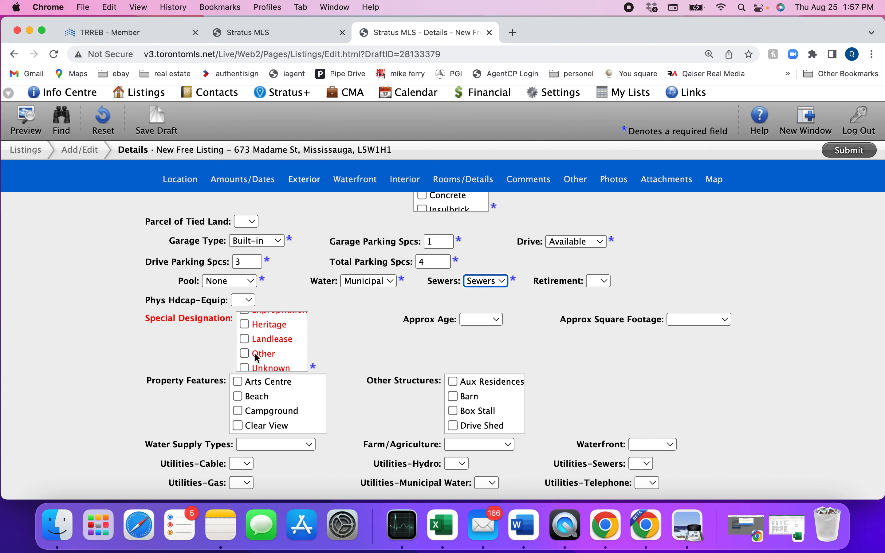
left_click(245, 367)
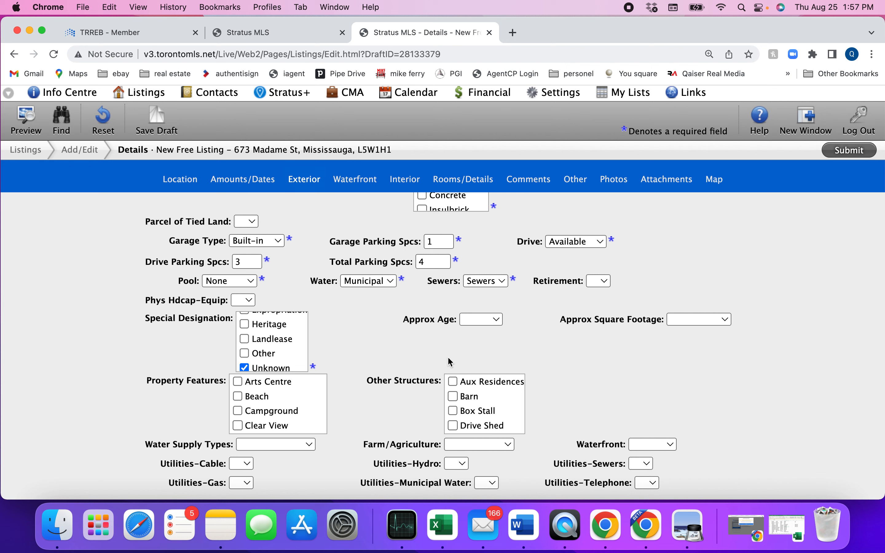
left_click(495, 320)
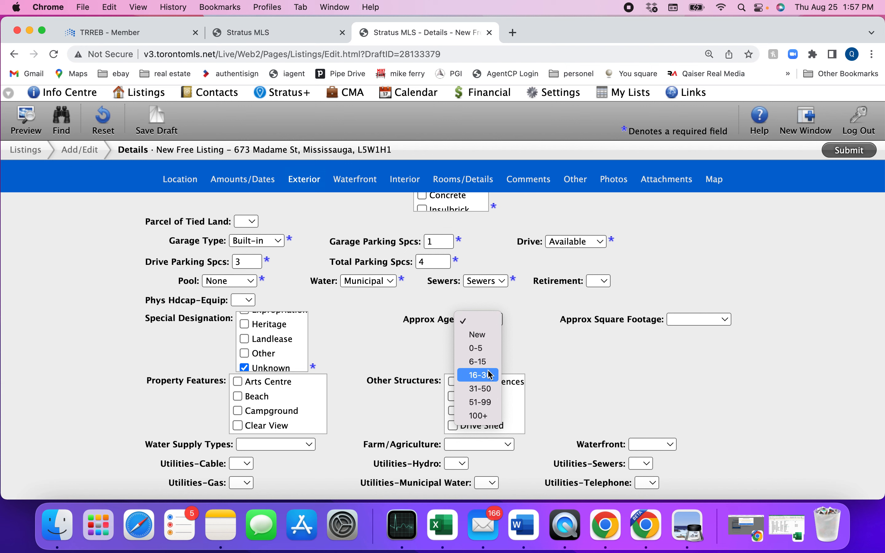
left_click(479, 375)
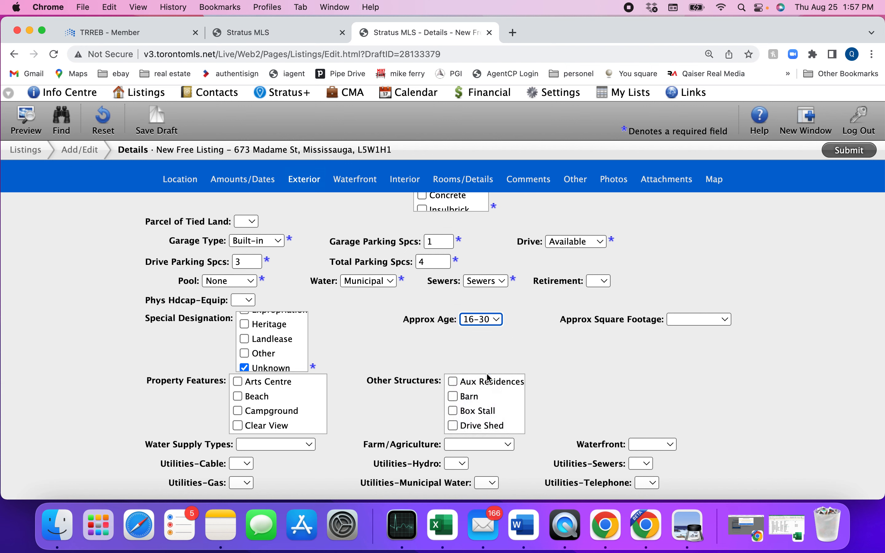
left_click(685, 323)
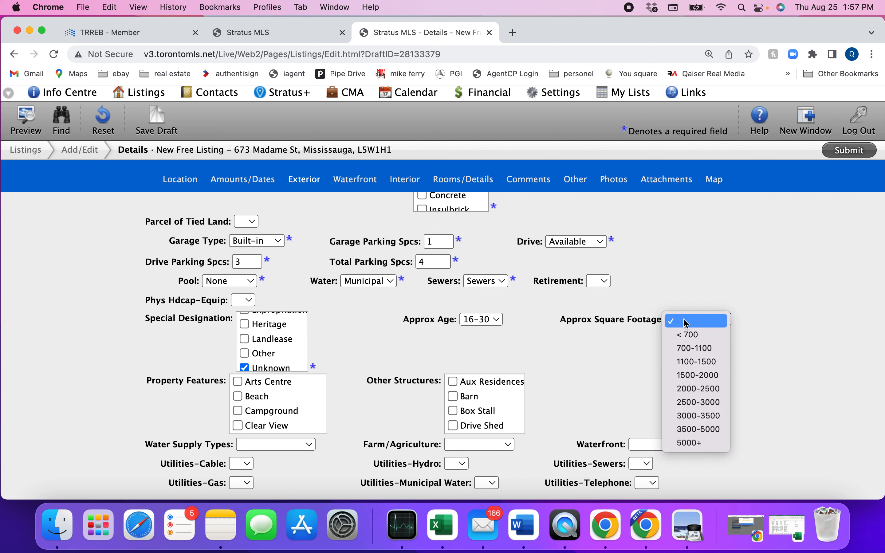
left_click(687, 363)
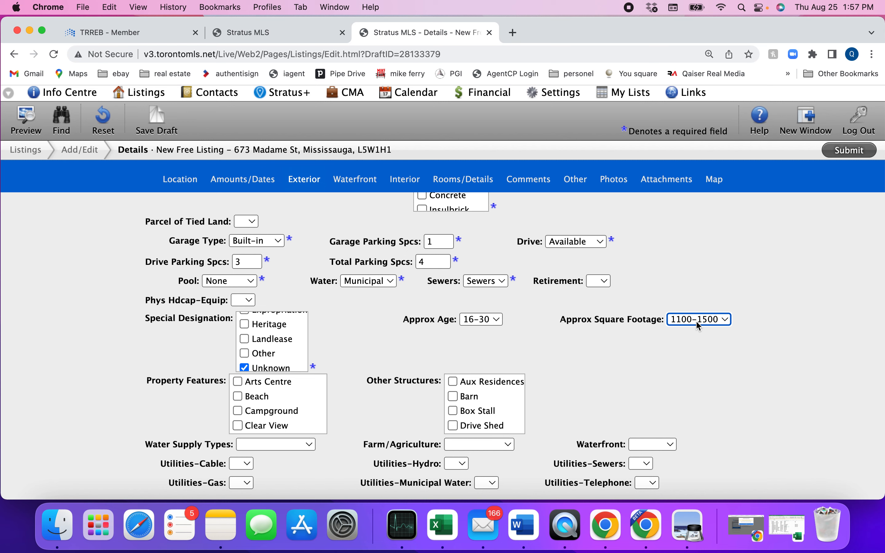
scroll(664, 362, "down", 5)
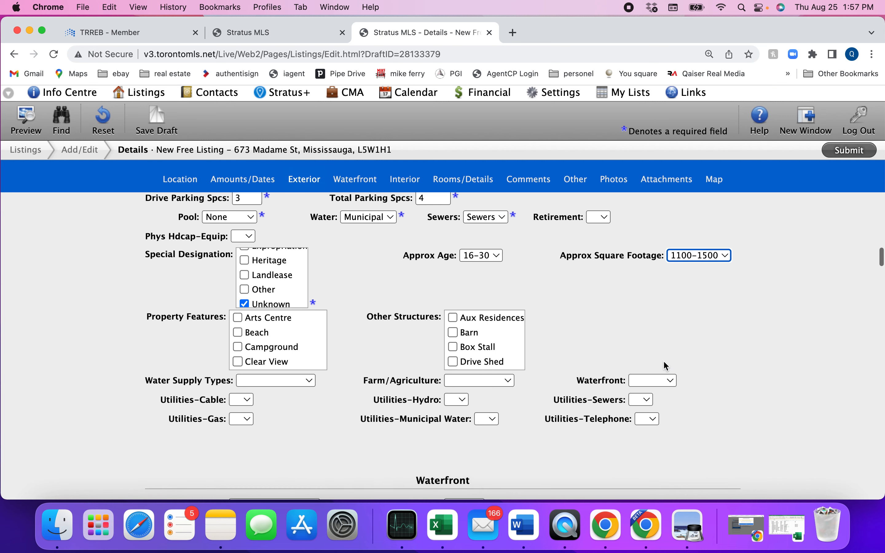
scroll(666, 366, "down", 20)
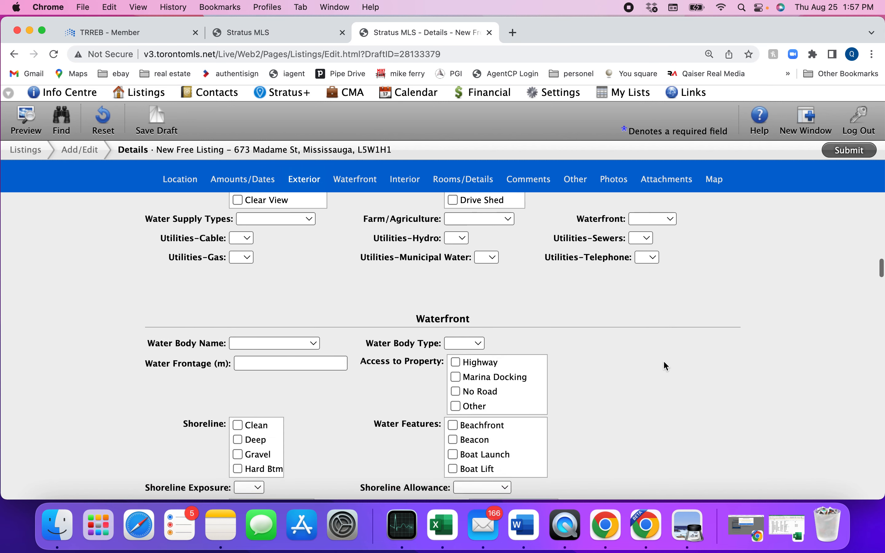
scroll(664, 361, "down", 15)
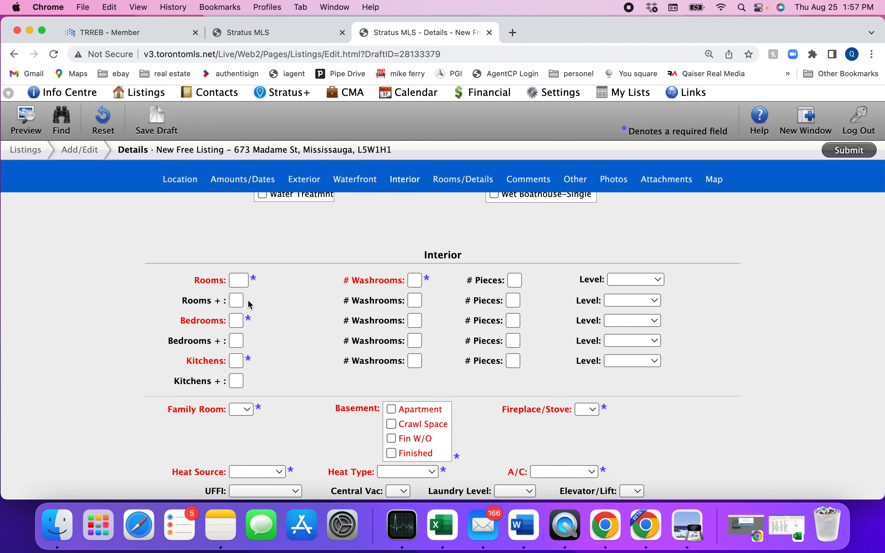
left_click(267, 35)
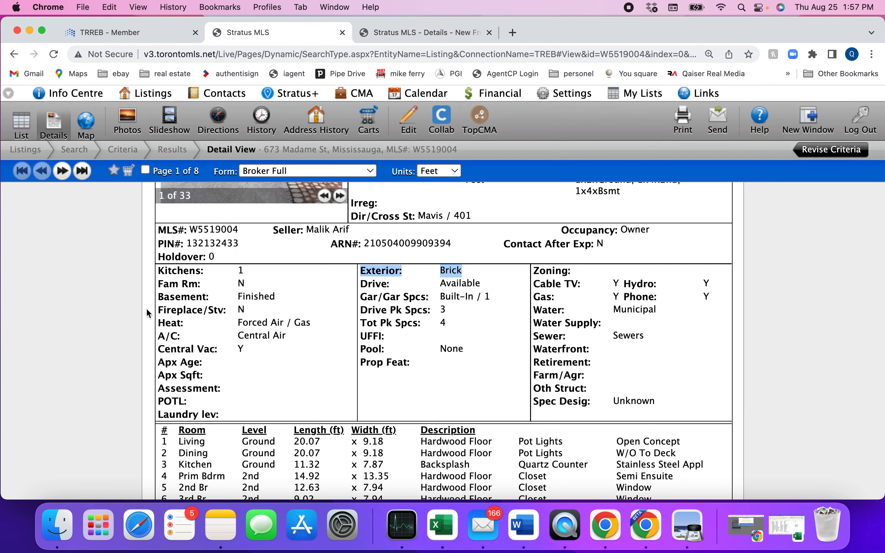
scroll(343, 301, "up", 3)
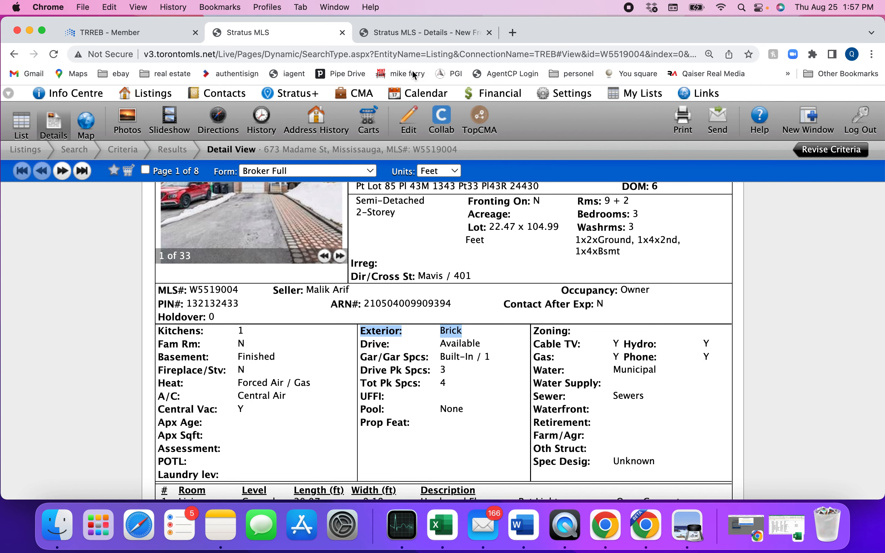
left_click(415, 36)
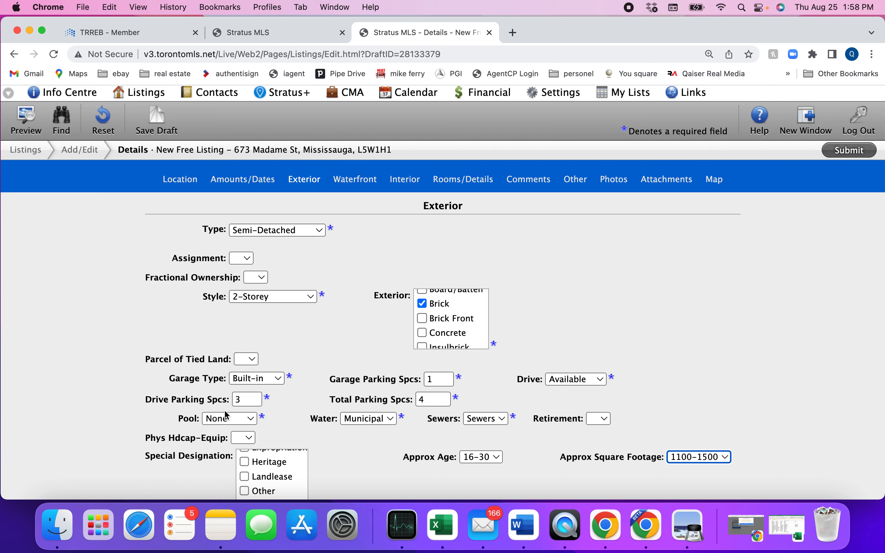
scroll(320, 339, "down", 3)
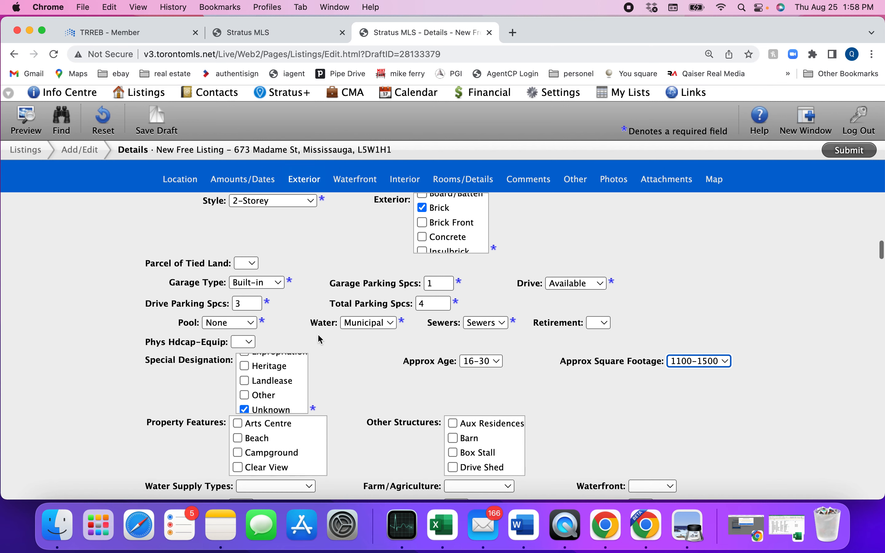
scroll(320, 339, "up", 5)
scroll(320, 340, "up", 8)
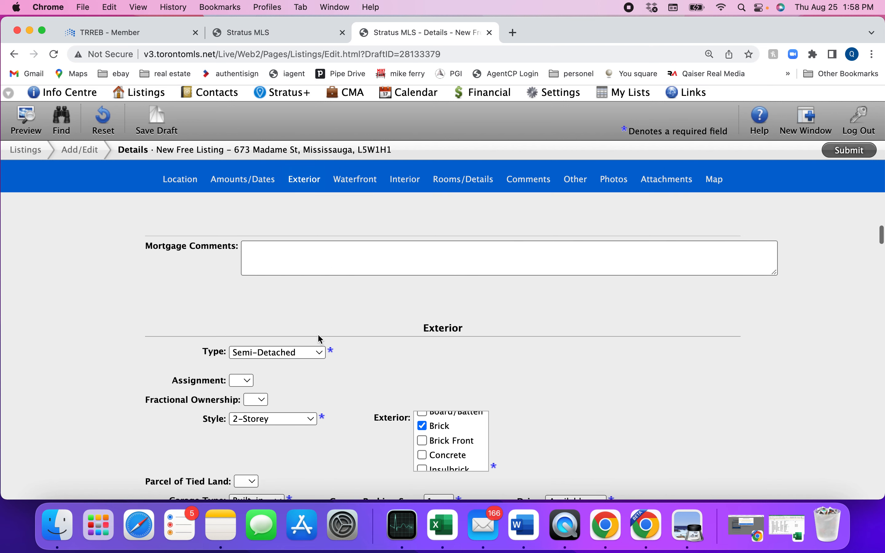
scroll(320, 340, "down", 5)
scroll(320, 340, "down", 20)
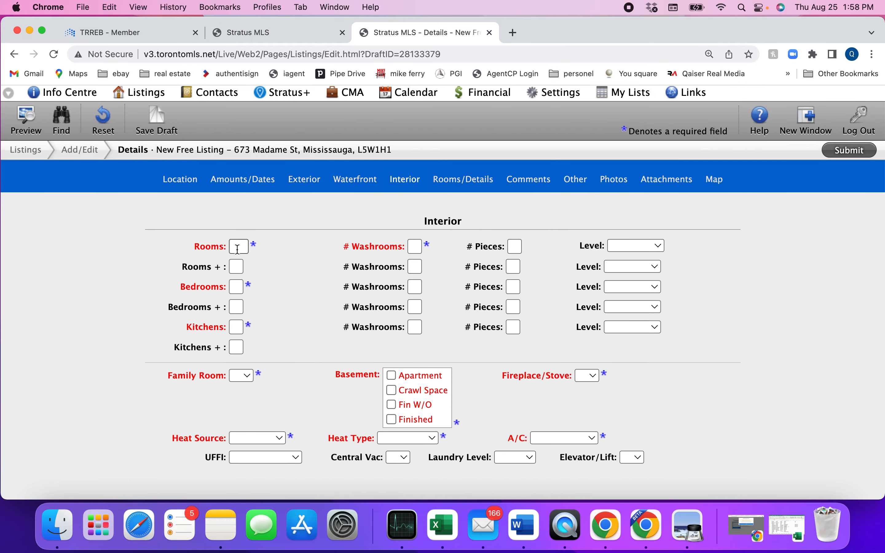
Enter 9 rooms plus 2 additional, checked against the past listing
left_click(240, 247)
type("9")
left_click(237, 267)
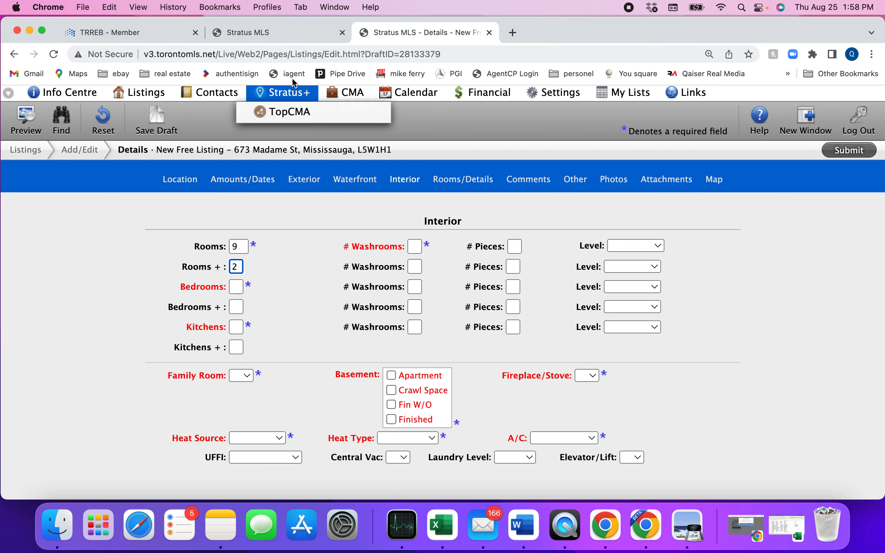
left_click(272, 38)
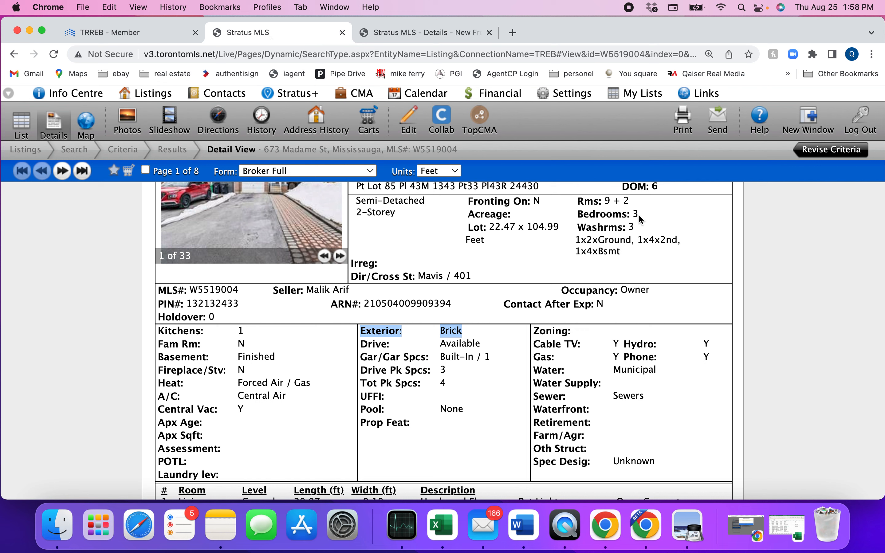
left_click(411, 32)
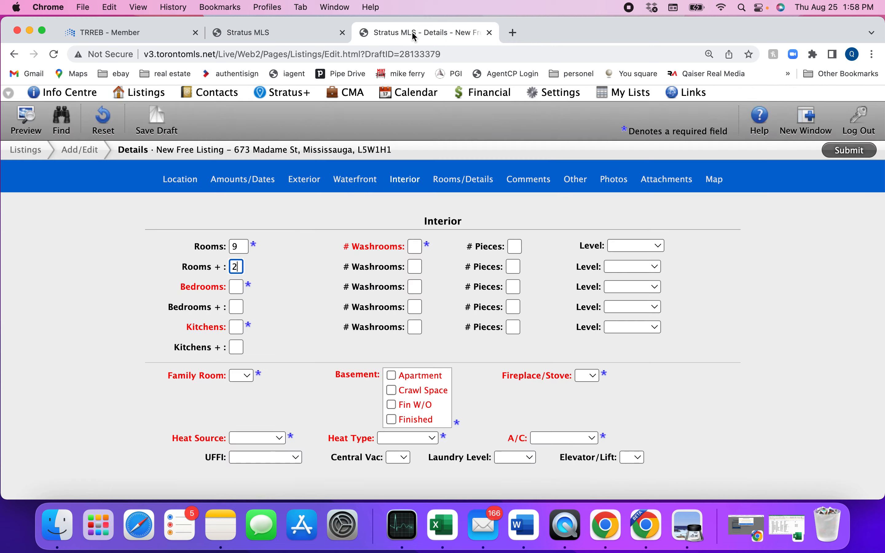
Enter 3 bedrooms and 1 kitchen, confirming the kitchen count on the past listing
left_click(235, 288)
type("3")
left_click(237, 330)
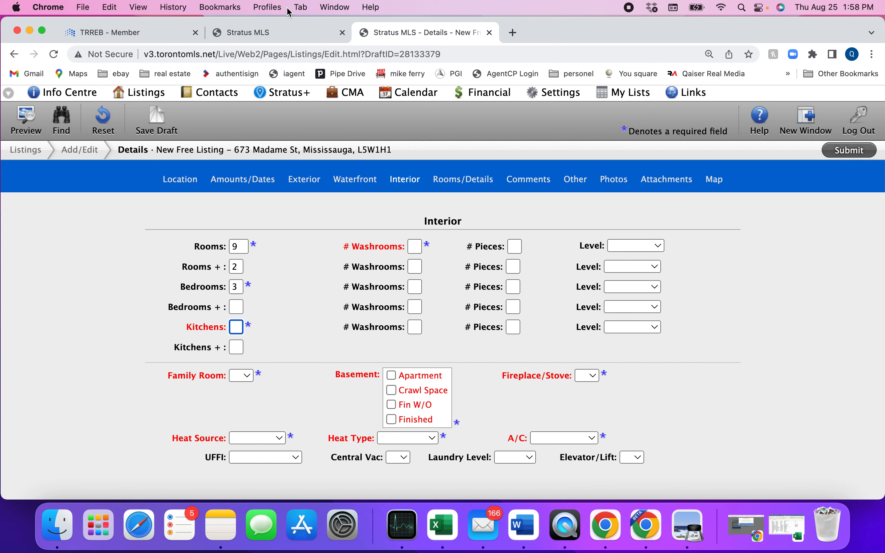
left_click(260, 36)
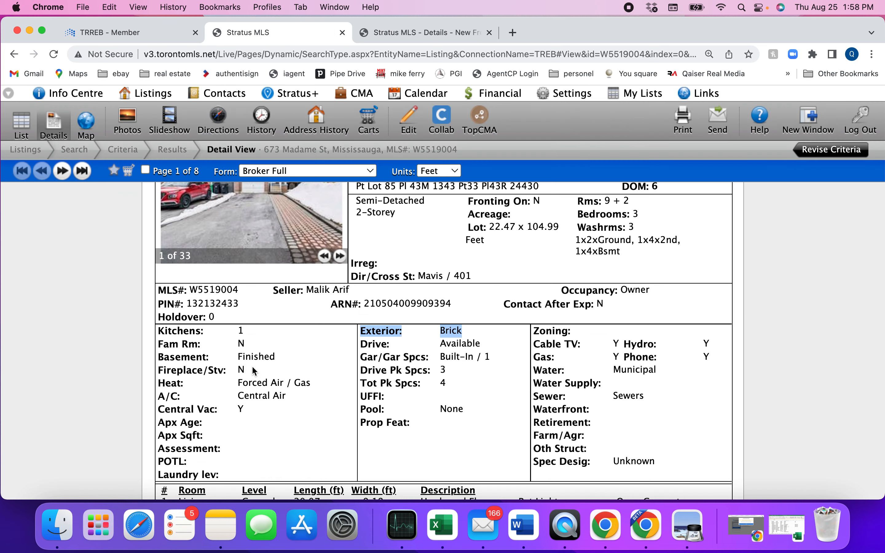
left_click_drag(157, 335, 228, 339)
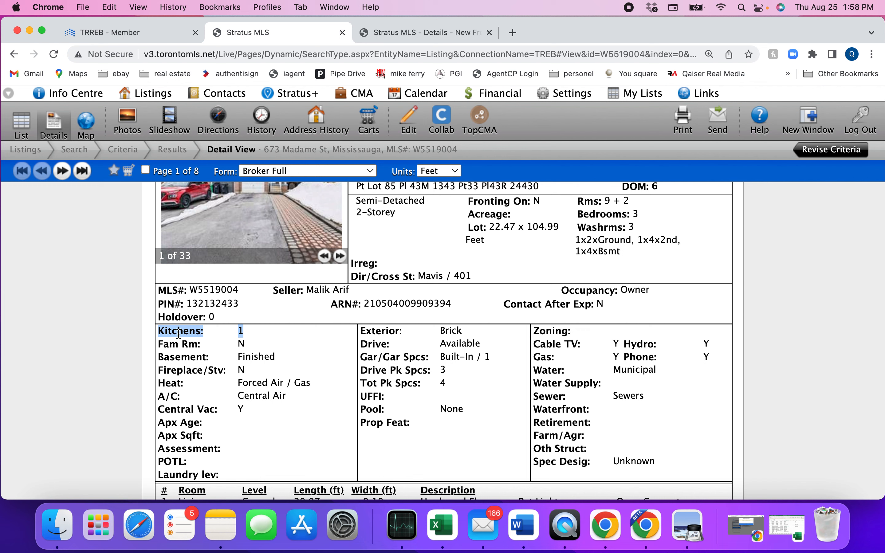
left_click(249, 331)
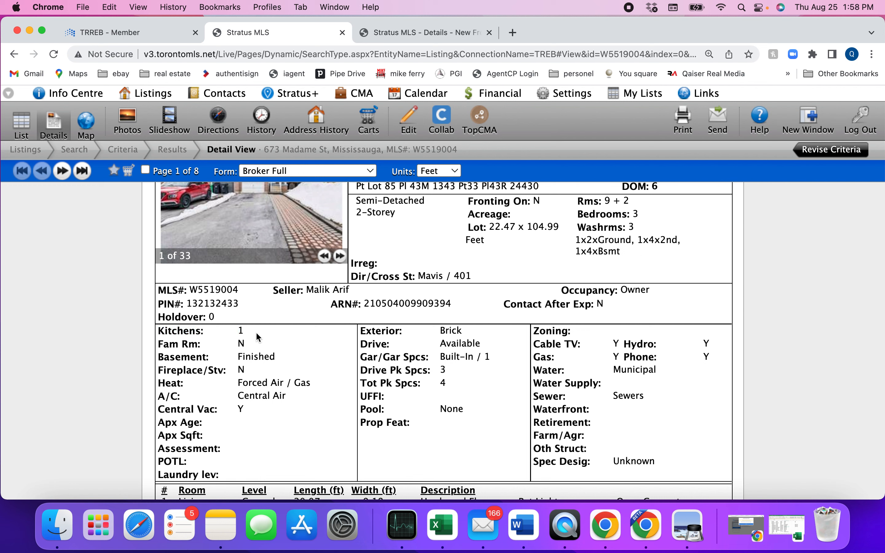
left_click(421, 32)
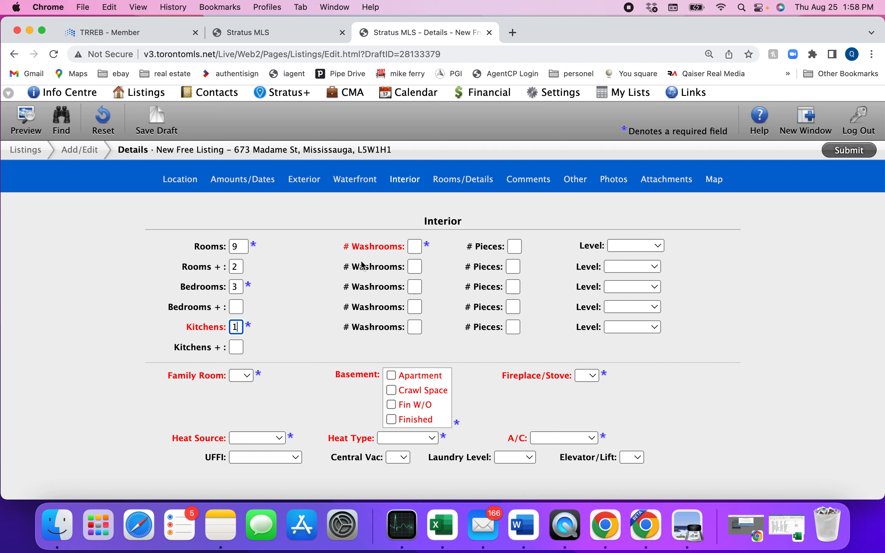
Check the past listing's washrooms, then enter one 2-piece washroom on the Ground level
left_click(265, 36)
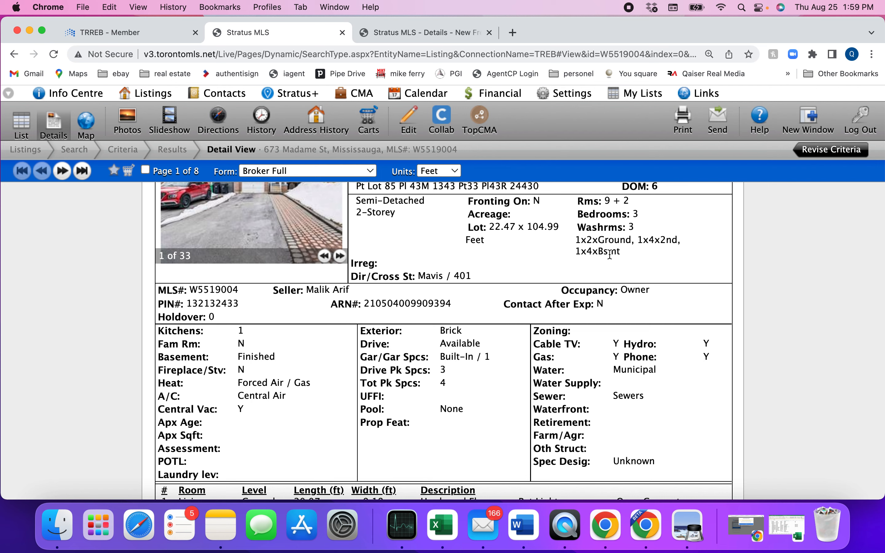
left_click(414, 33)
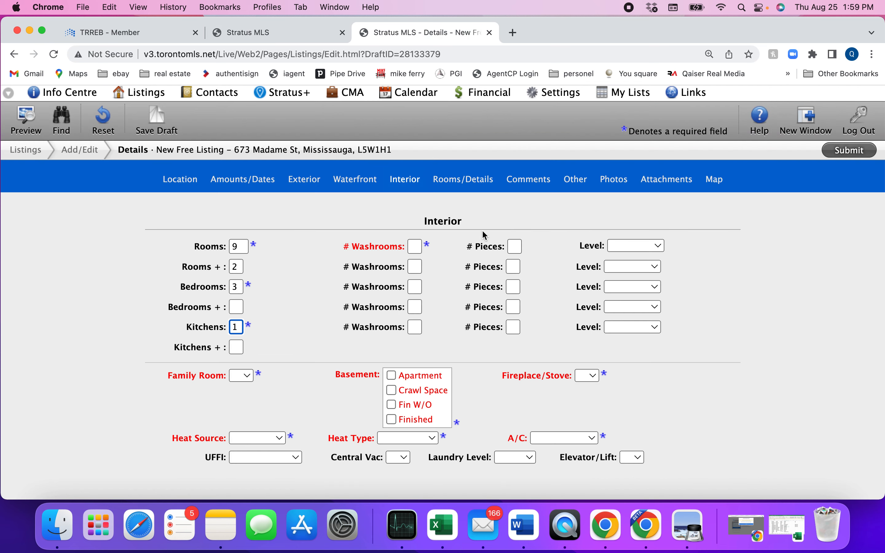
left_click(412, 247)
type("1")
left_click(515, 248)
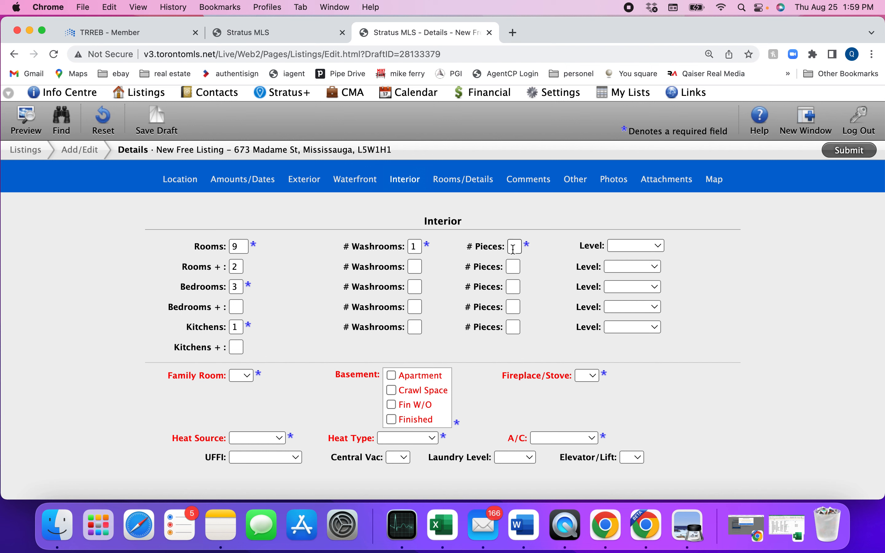
left_click(514, 248)
left_click(633, 248)
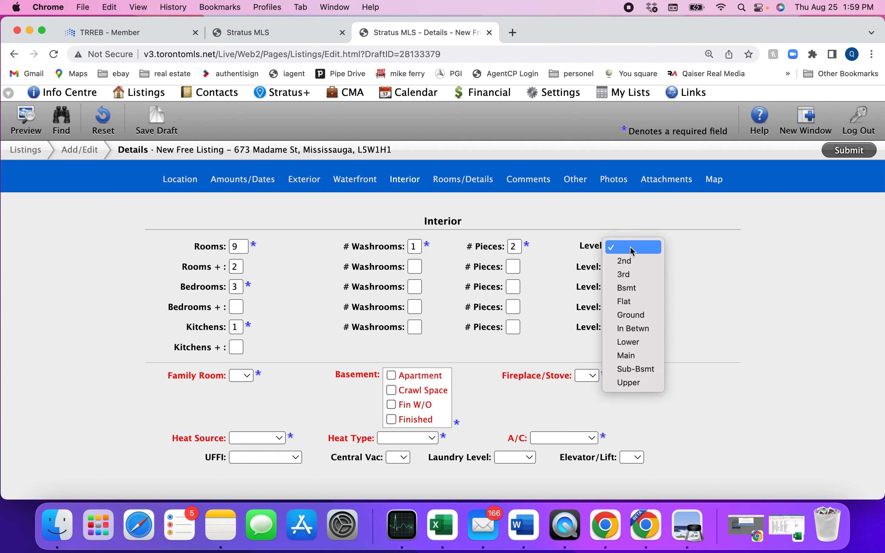
left_click(638, 315)
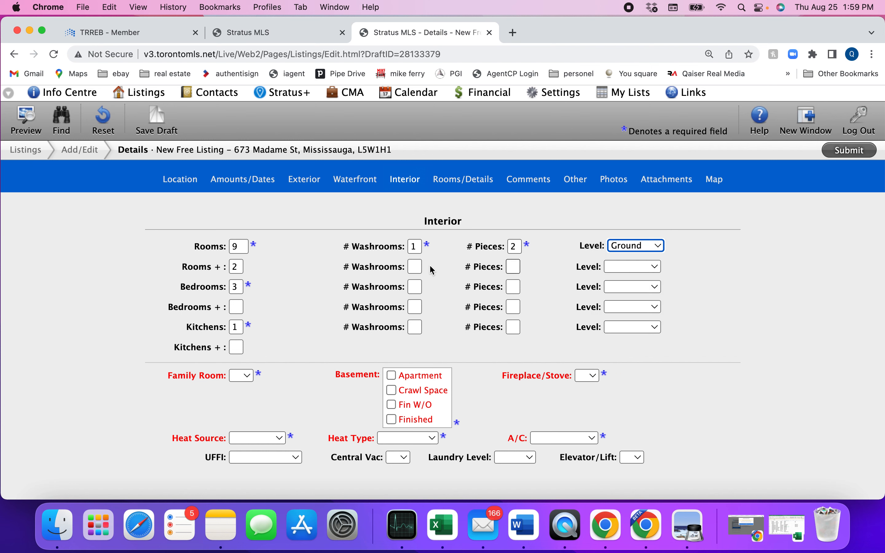
Add a second single washroom on the 2nd level
left_click(415, 271)
type("1")
left_click(511, 266)
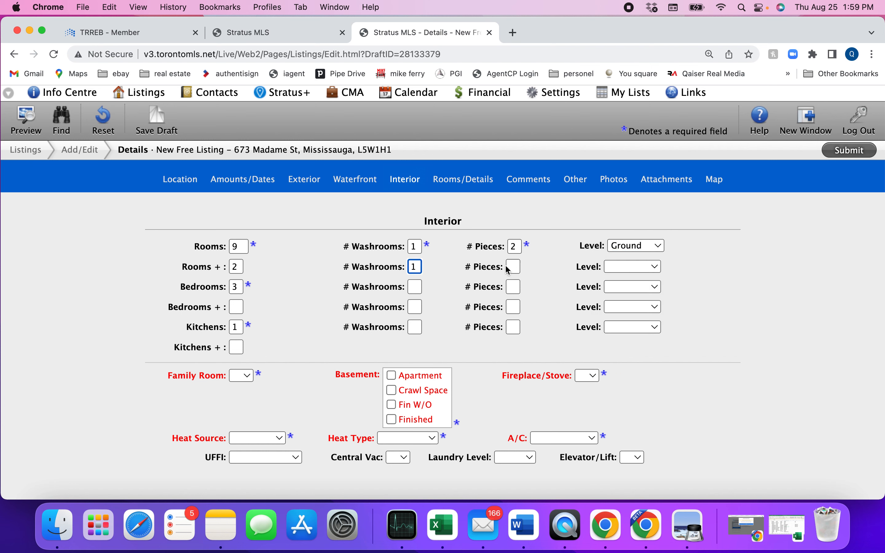
left_click(628, 266)
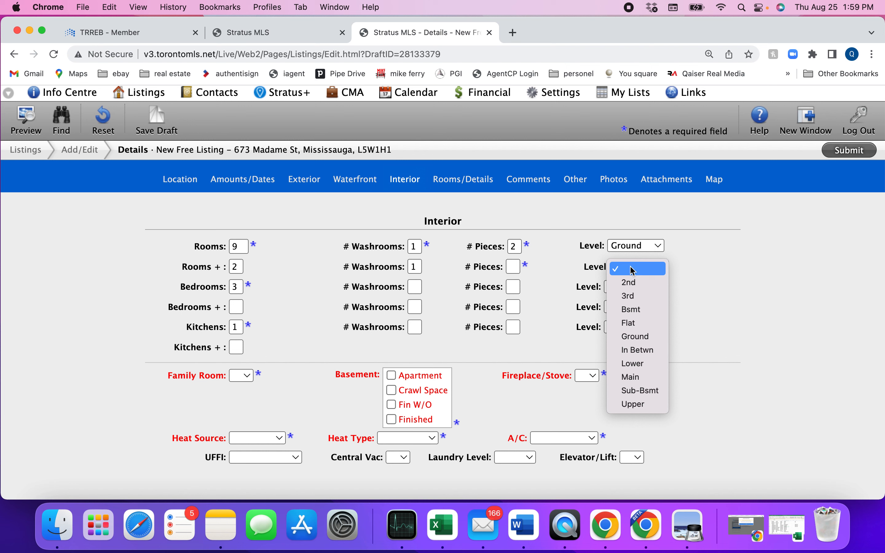
left_click(633, 283)
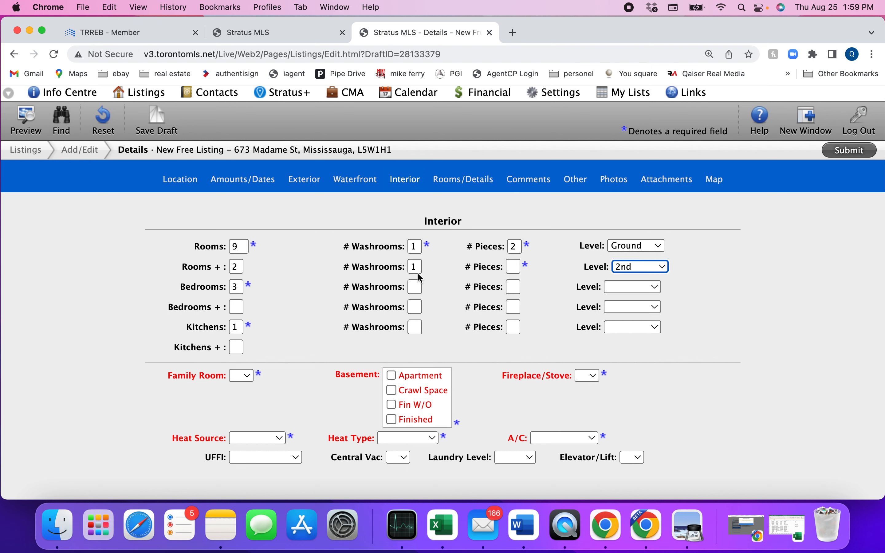
Give the 2nd-level washroom 4 pieces and add a single 4-piece washroom in Bsmt
left_click(415, 288)
left_click(518, 289)
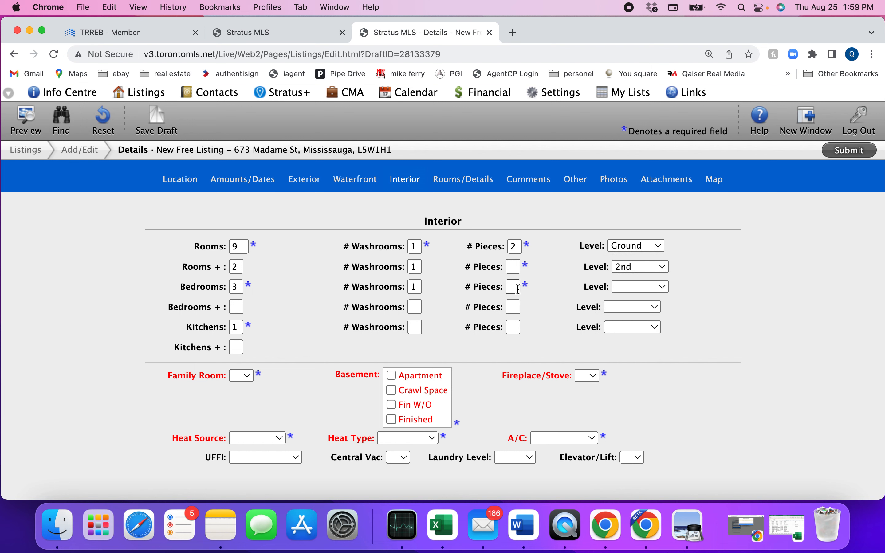
left_click(513, 268)
type("4")
left_click(514, 288)
type("4")
left_click(628, 287)
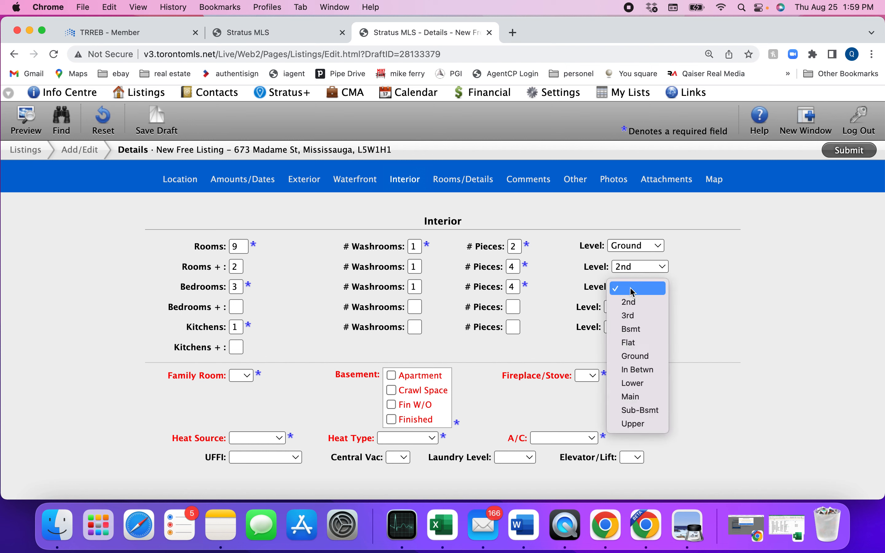
left_click(635, 331)
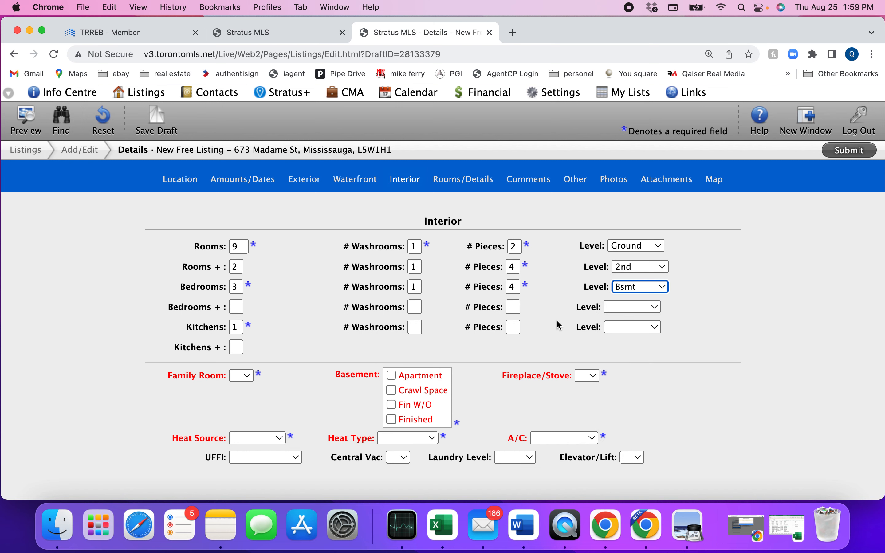
scroll(558, 325, "down", 3)
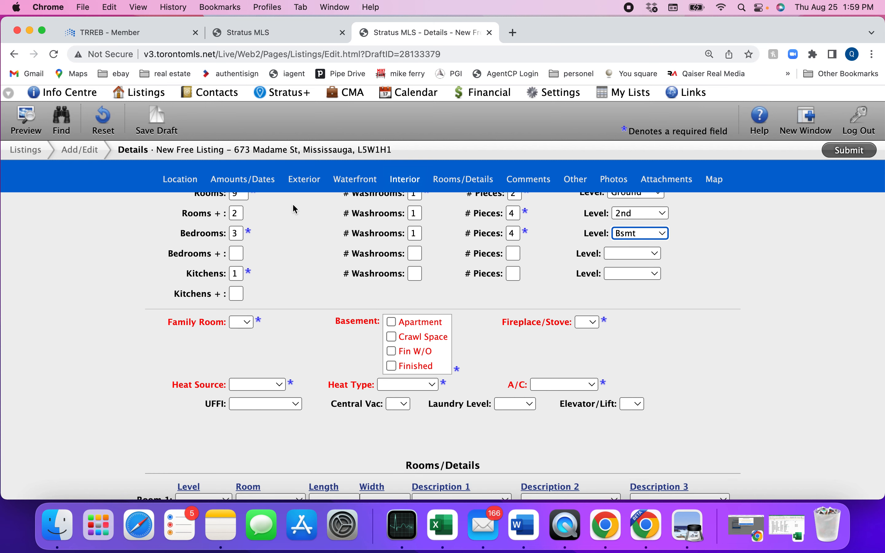
Set Family Room to N, matching the past listing
left_click(269, 33)
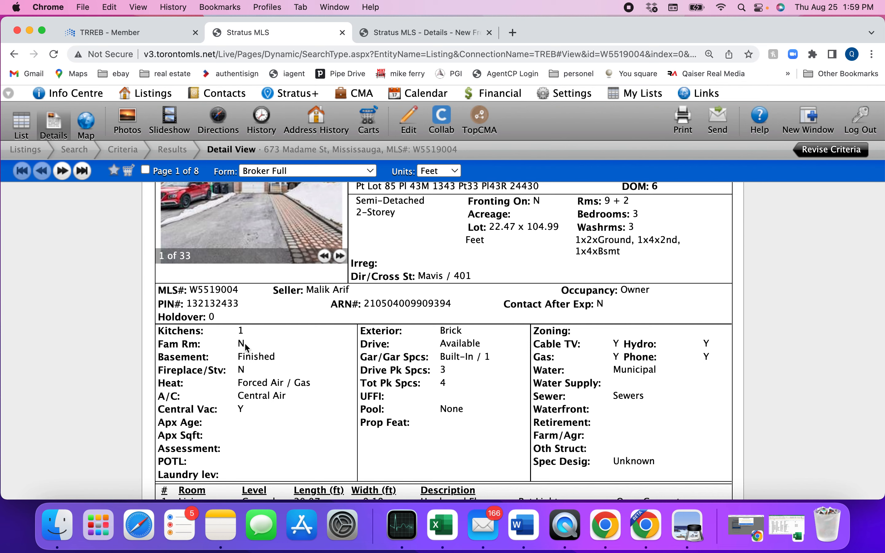
left_click(411, 36)
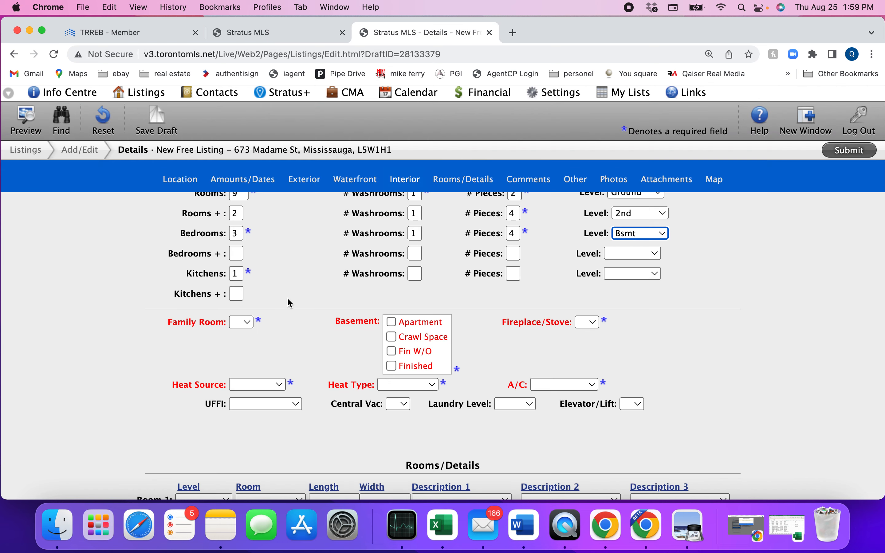
left_click(250, 322)
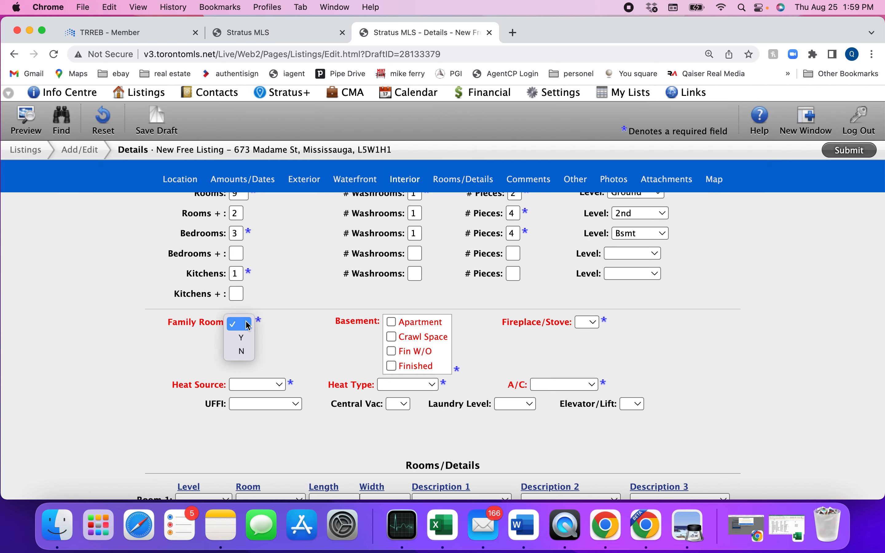
left_click(245, 351)
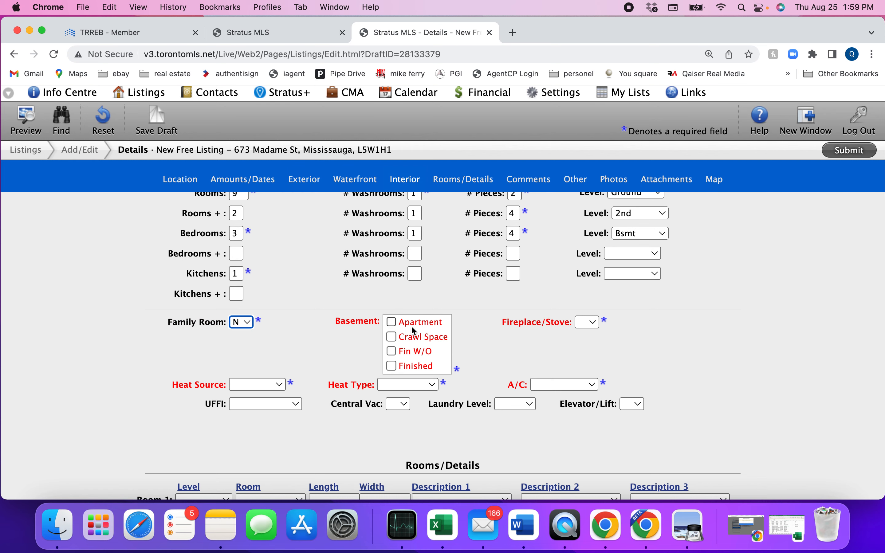
Tick Finished in the draft's Basement checkbox list
left_click(271, 33)
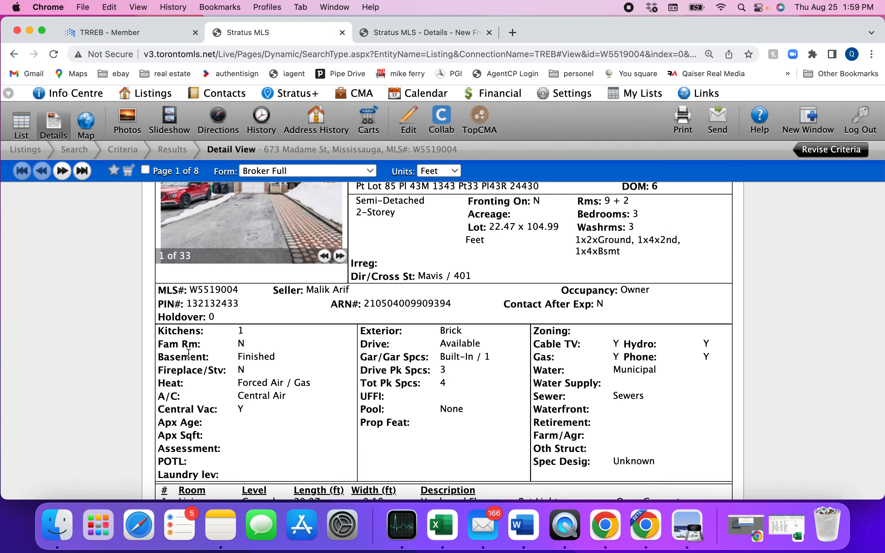
left_click(421, 33)
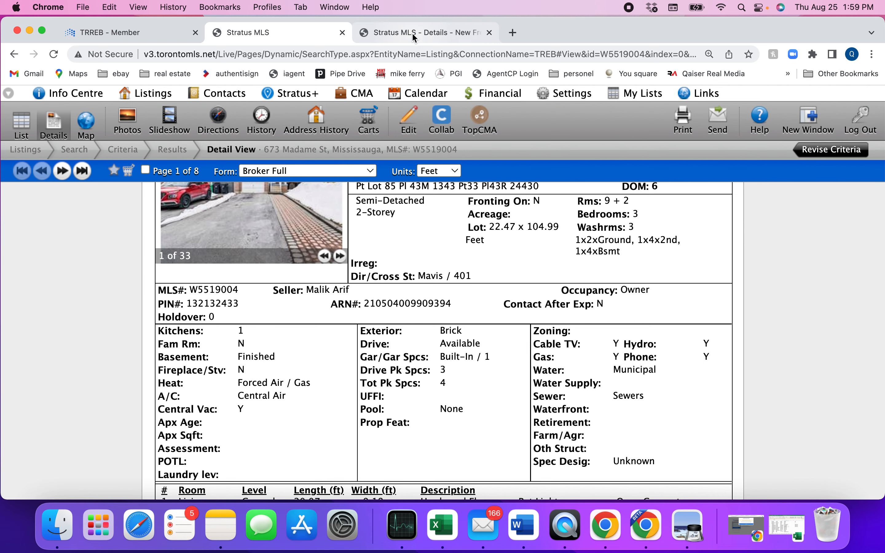
scroll(428, 342, "down", 5)
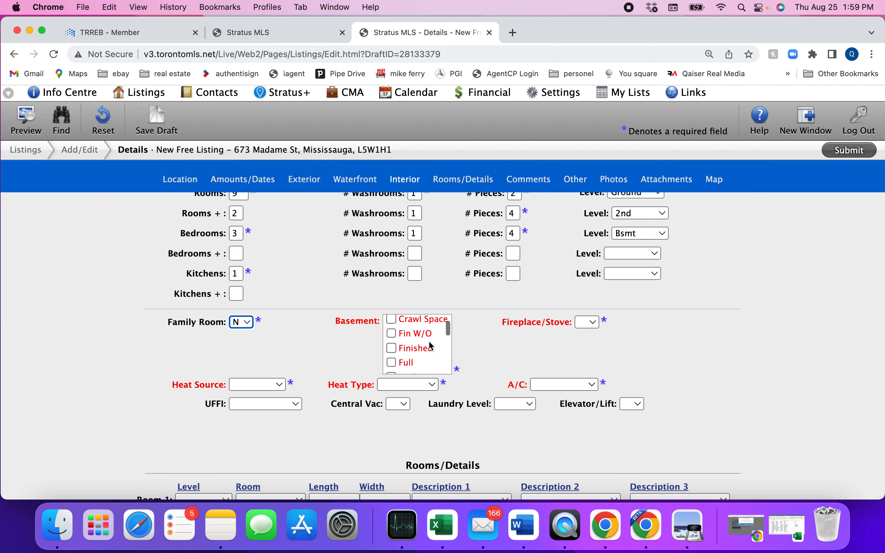
scroll(431, 346, "down", 6)
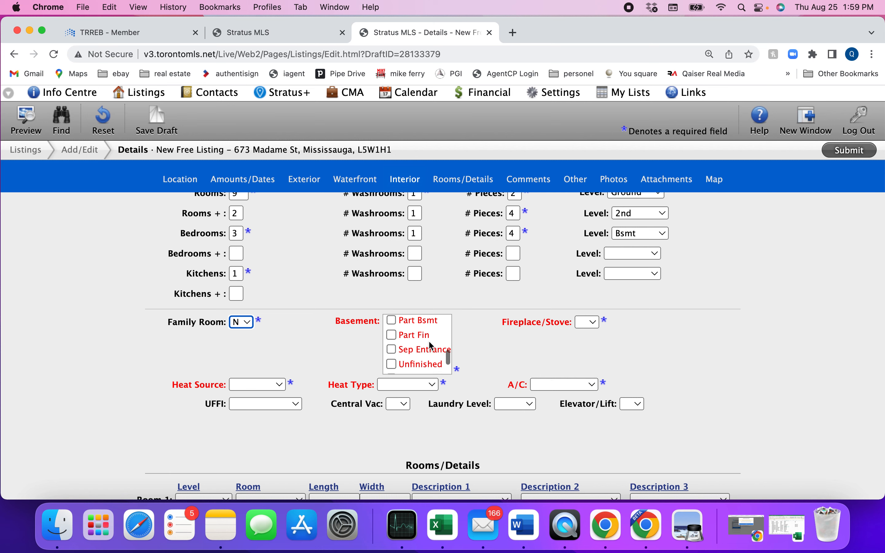
scroll(430, 343, "down", 1)
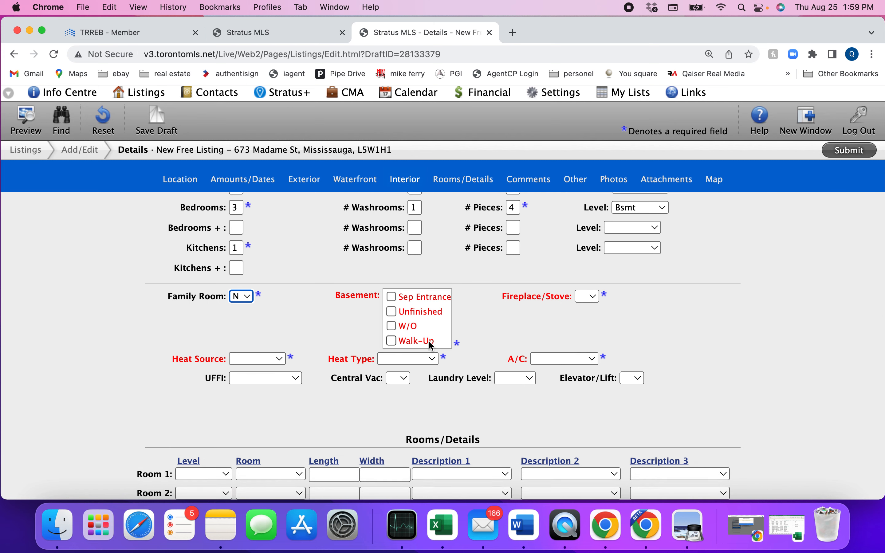
scroll(431, 344, "up", 3)
scroll(428, 331, "up", 4)
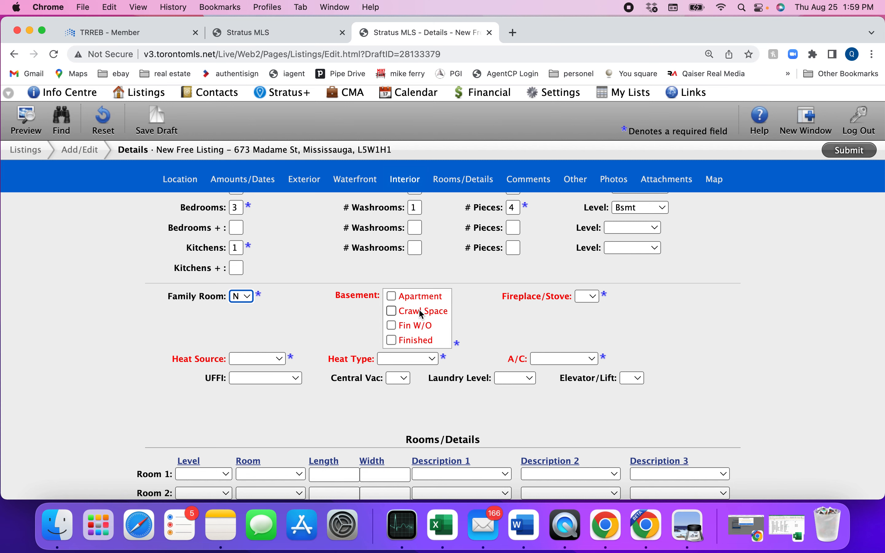
scroll(419, 309, "up", 1)
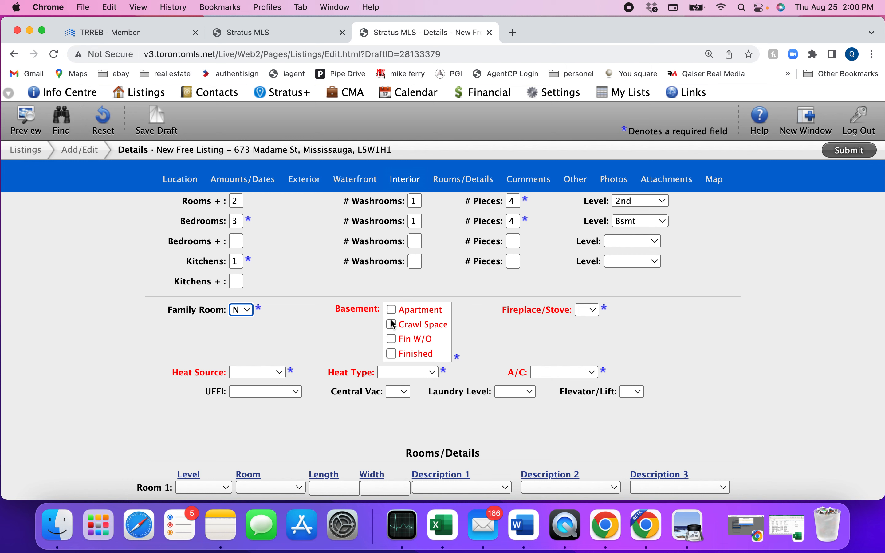
scroll(428, 333, "down", 1)
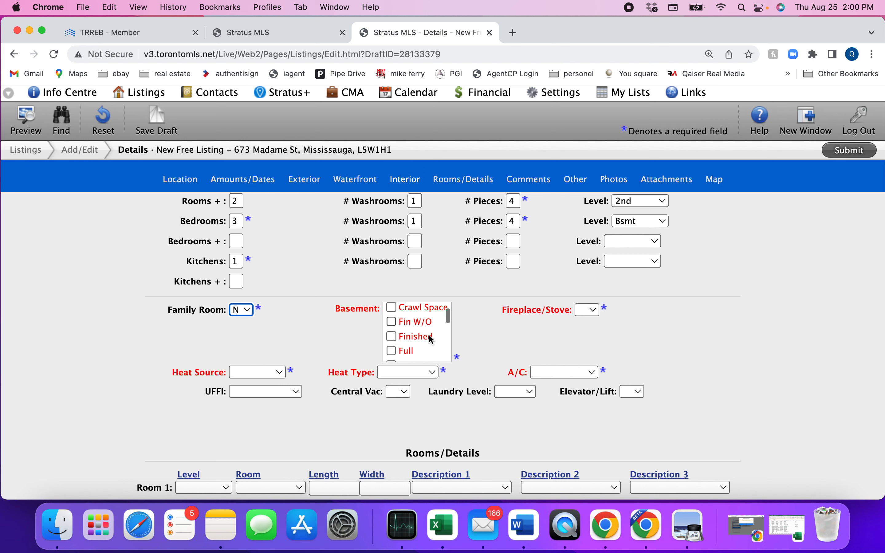
scroll(428, 333, "up", 1)
scroll(392, 334, "down", 1)
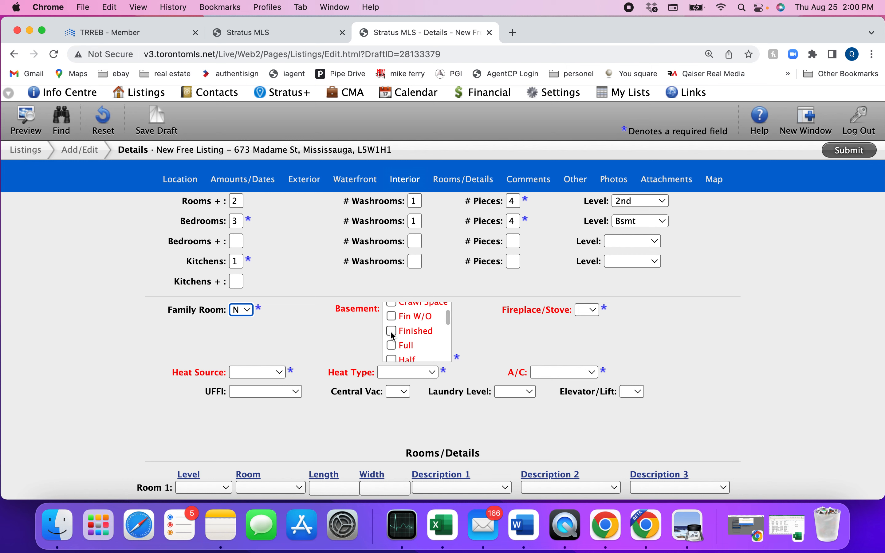
left_click(389, 331)
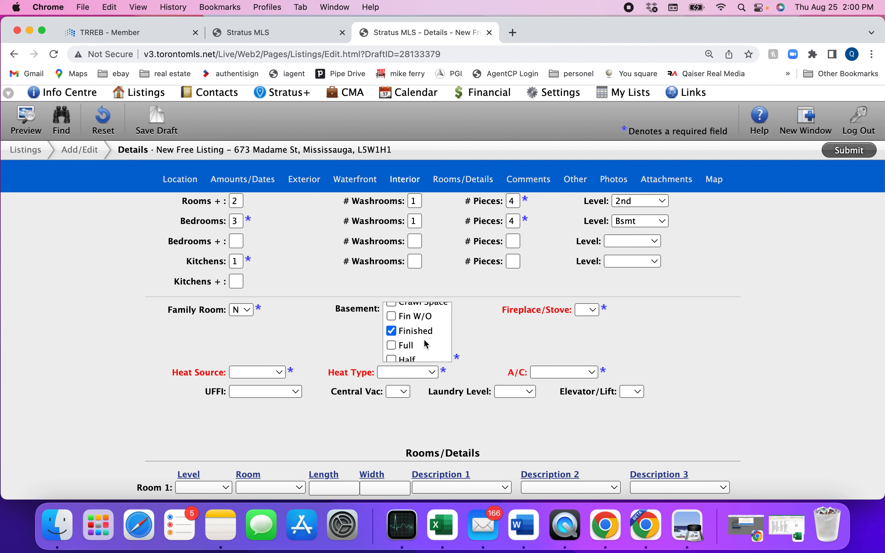
scroll(424, 340, "down", 3)
scroll(424, 340, "up", 3)
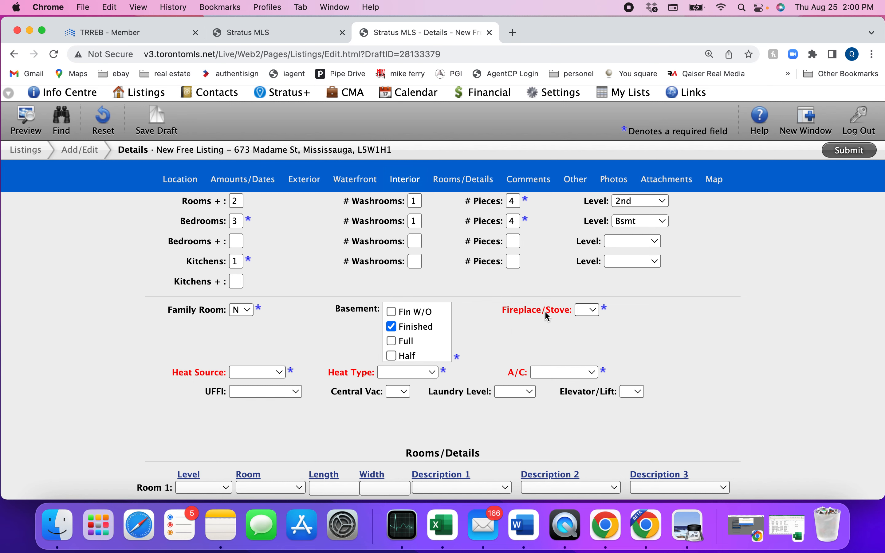
Set Fireplace/Stove to N after checking the past listing's interior details
left_click(276, 41)
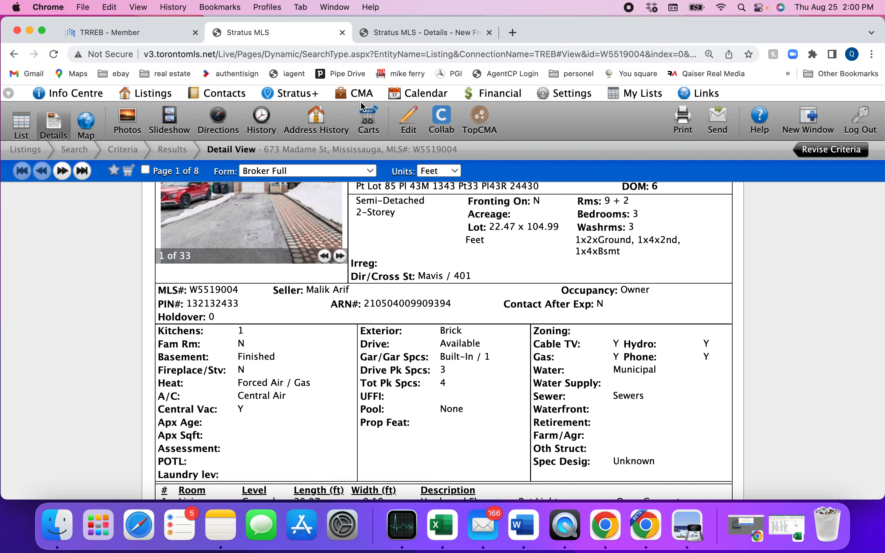
left_click(424, 32)
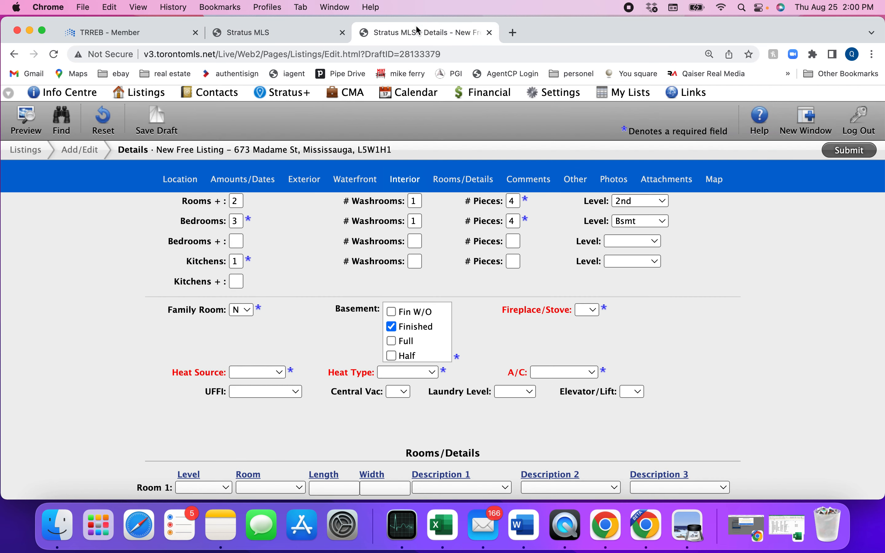
left_click(586, 311)
left_click(585, 336)
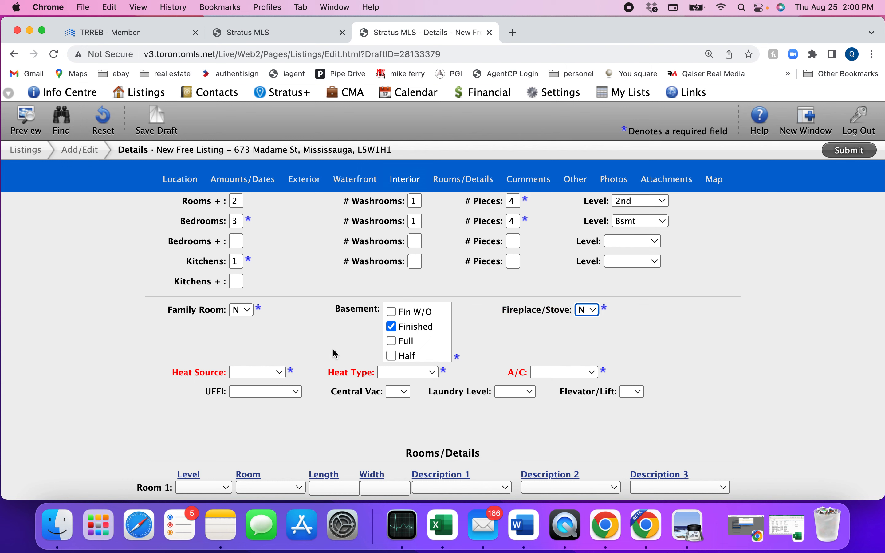
left_click(325, 352)
Set Heat Source to Gas, Heat Type to Forced Air and A/C to Central Air
left_click(269, 32)
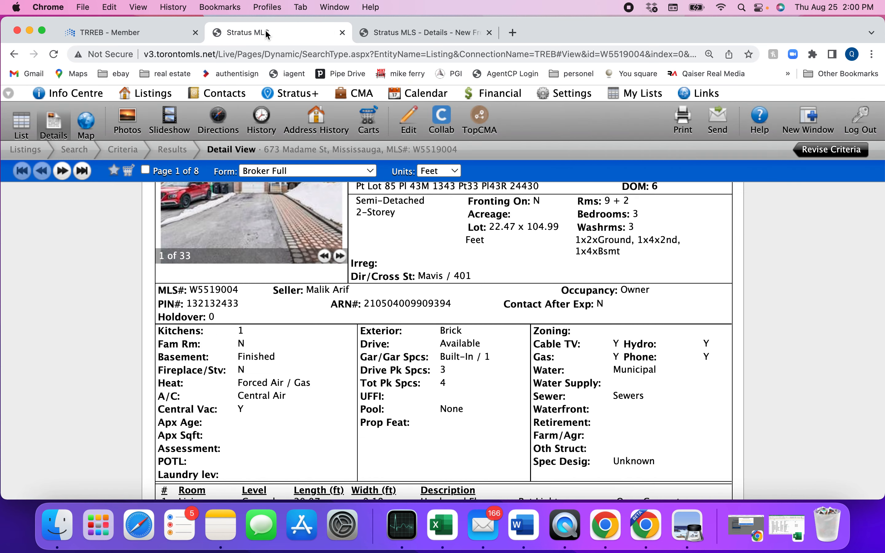
scroll(276, 380, "down", 2)
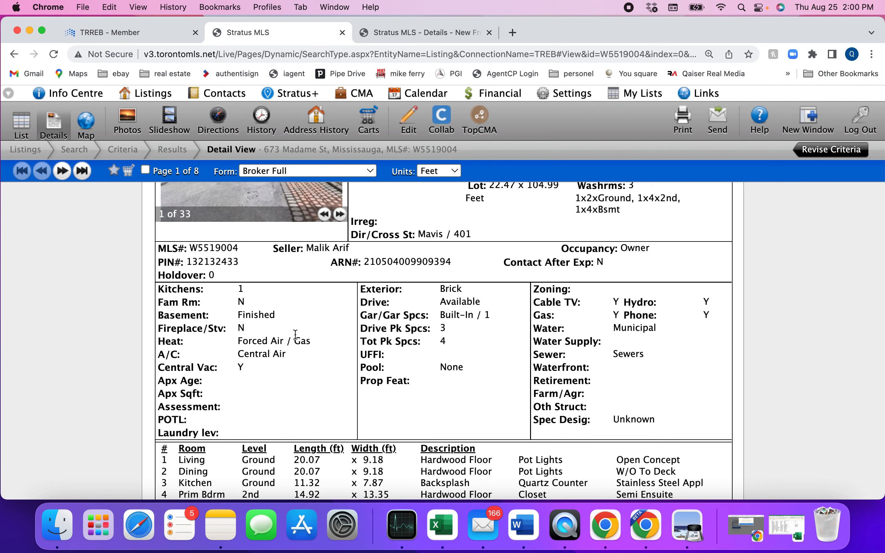
left_click(421, 32)
left_click(279, 372)
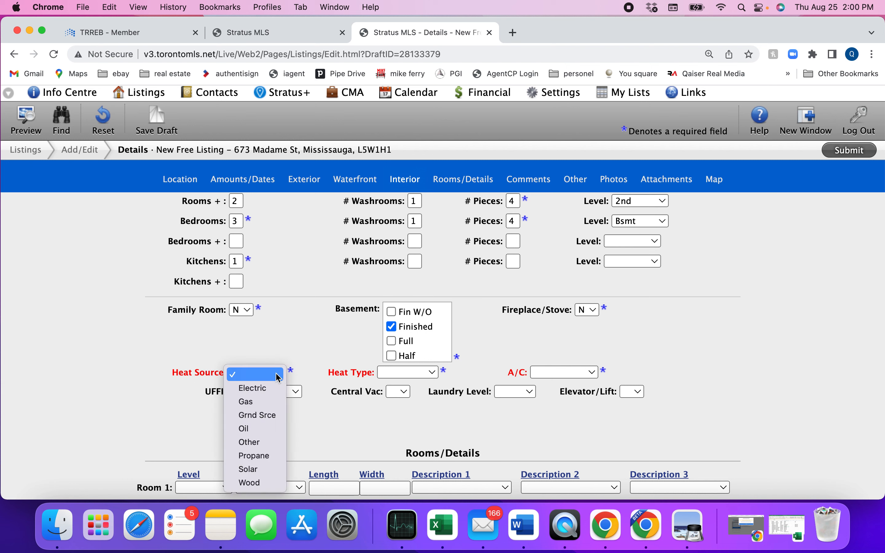
left_click(246, 401)
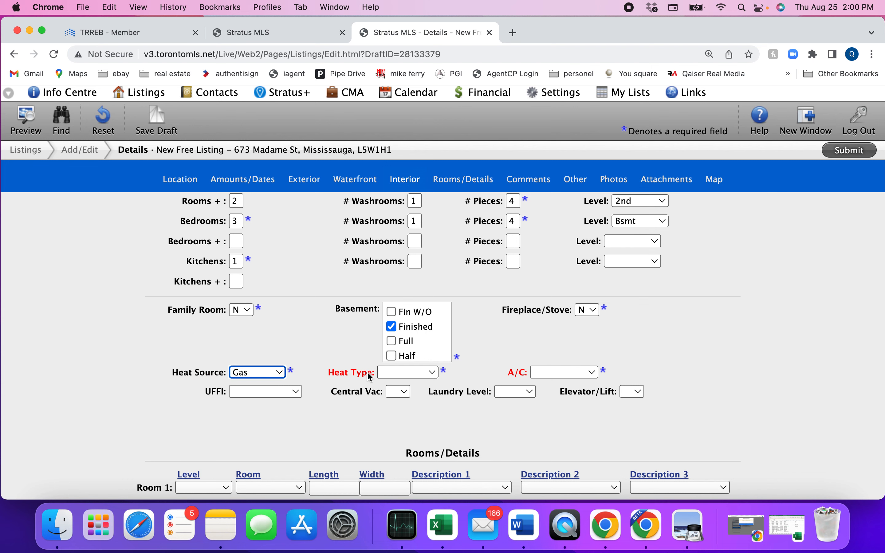
left_click(399, 372)
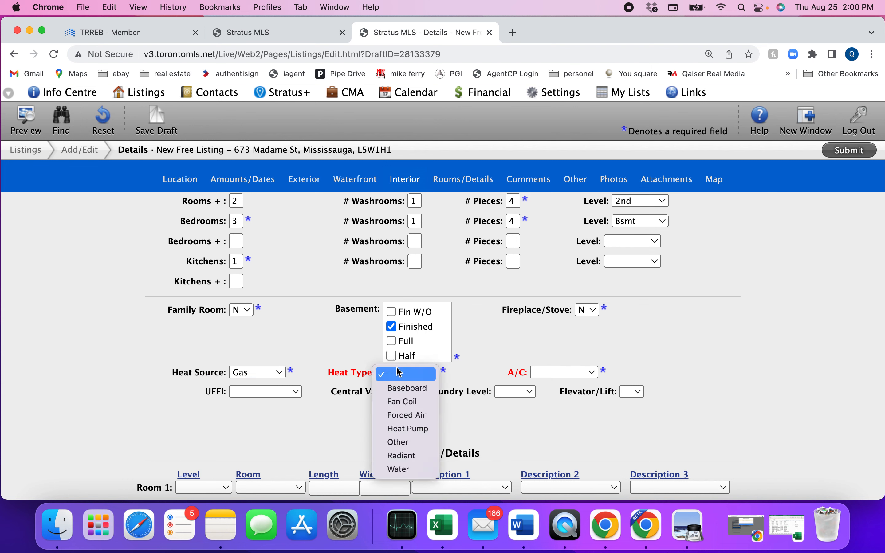
left_click(401, 415)
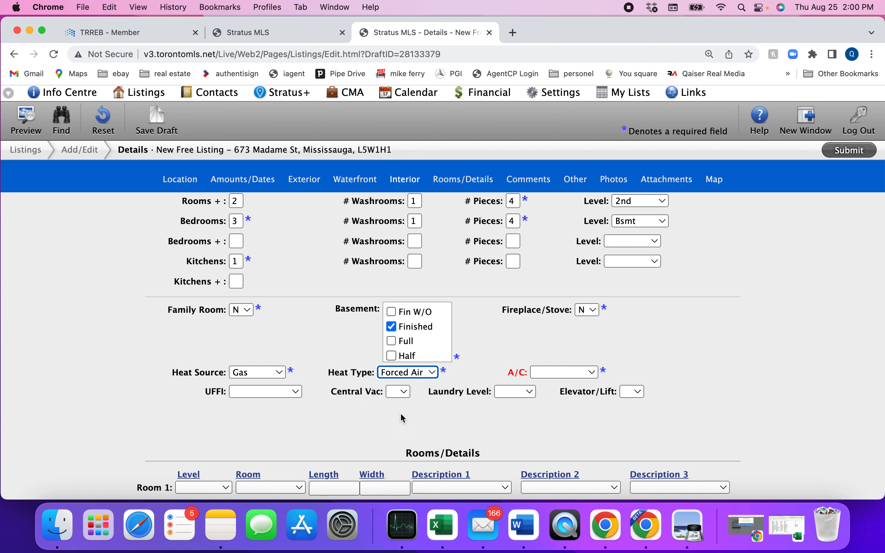
left_click(571, 373)
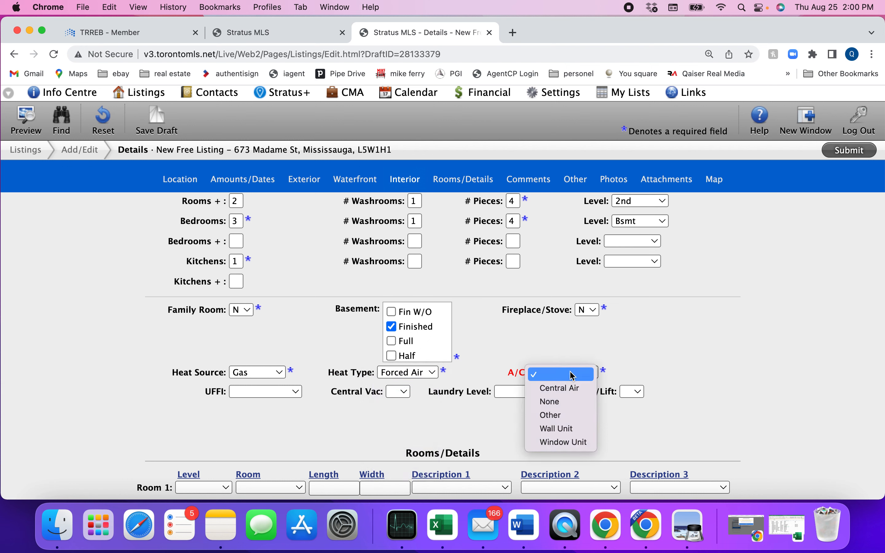
left_click(562, 388)
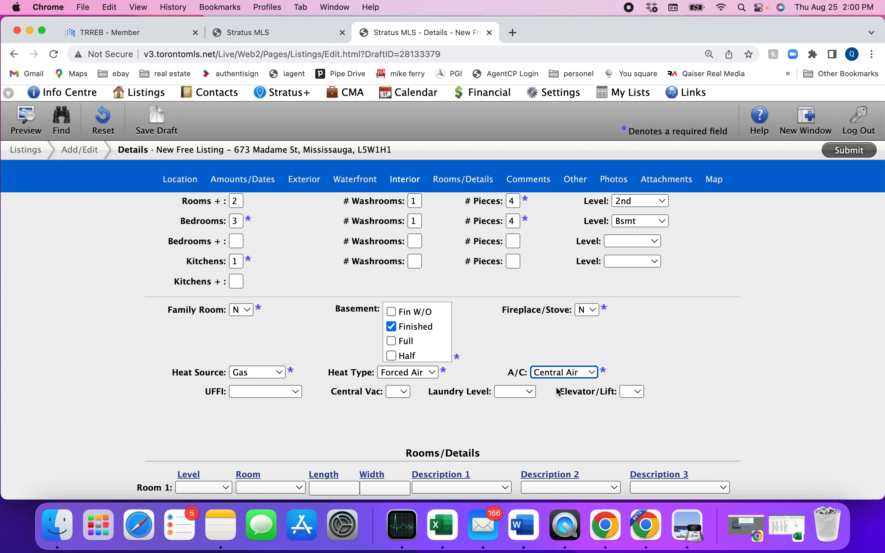
scroll(305, 370, "down", 5)
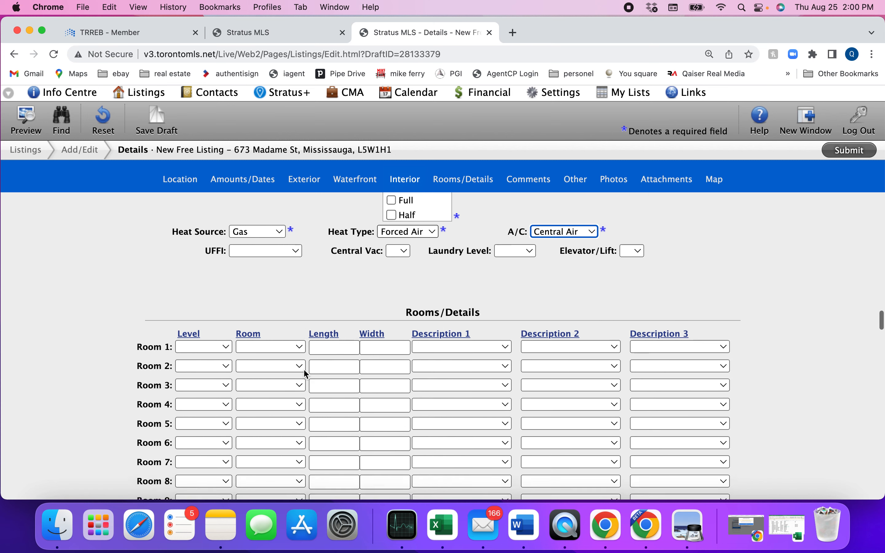
Compare the past listing's Rooms/Details table with the draft's Room 1 fields
scroll(306, 371, "down", 1)
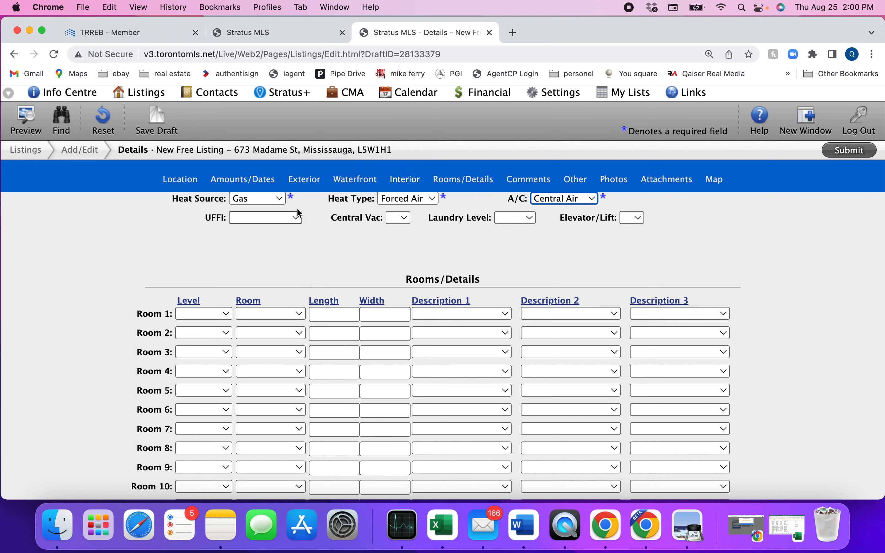
left_click(273, 32)
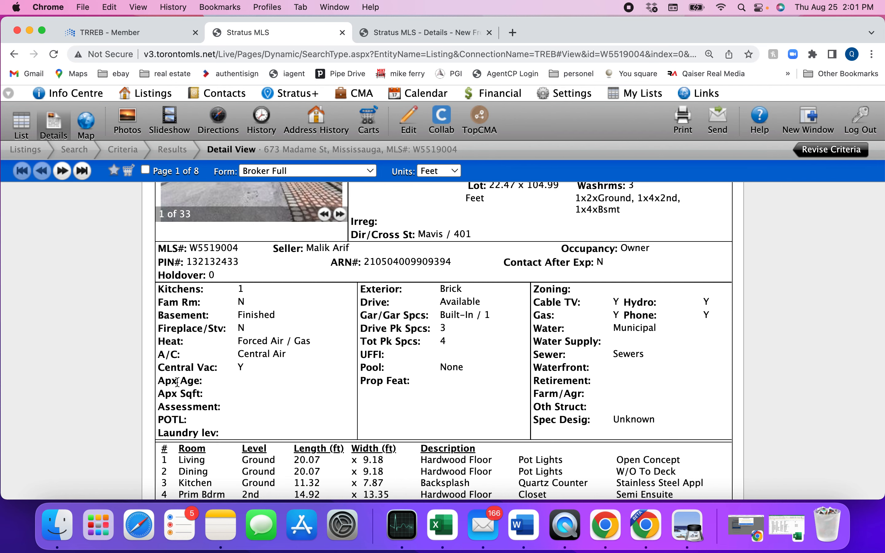
scroll(177, 382, "down", 5)
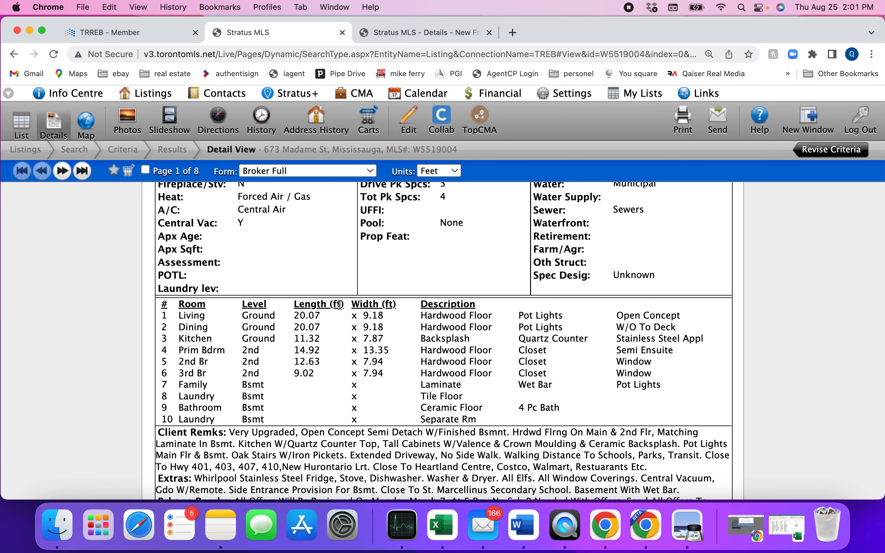
left_click(433, 32)
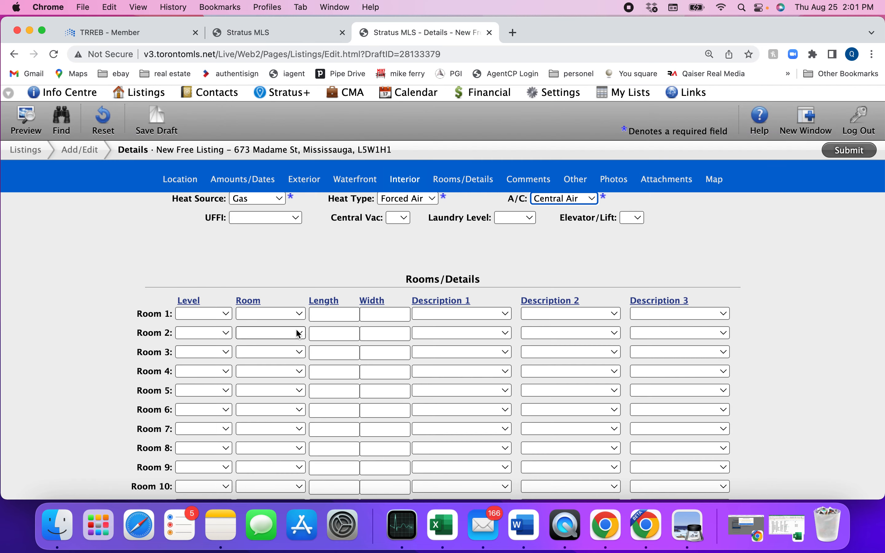
left_click(330, 310)
left_click(277, 36)
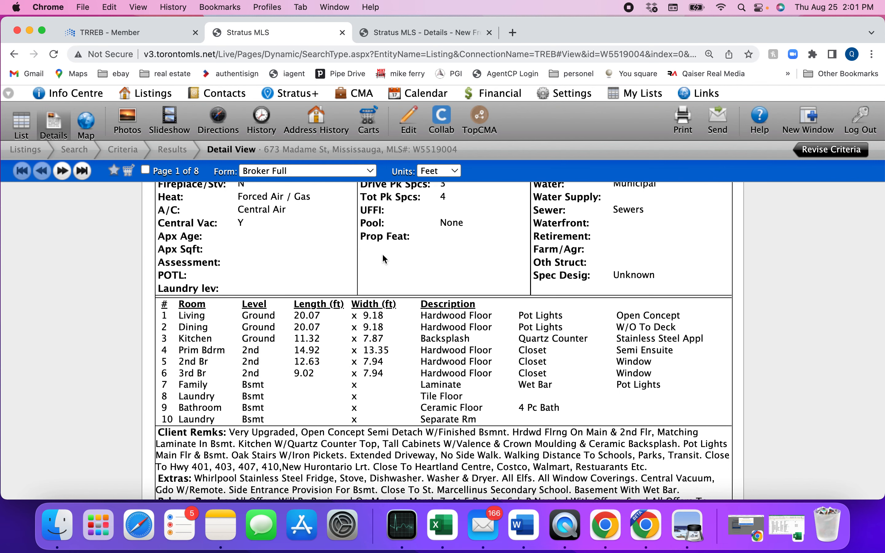
left_click(404, 34)
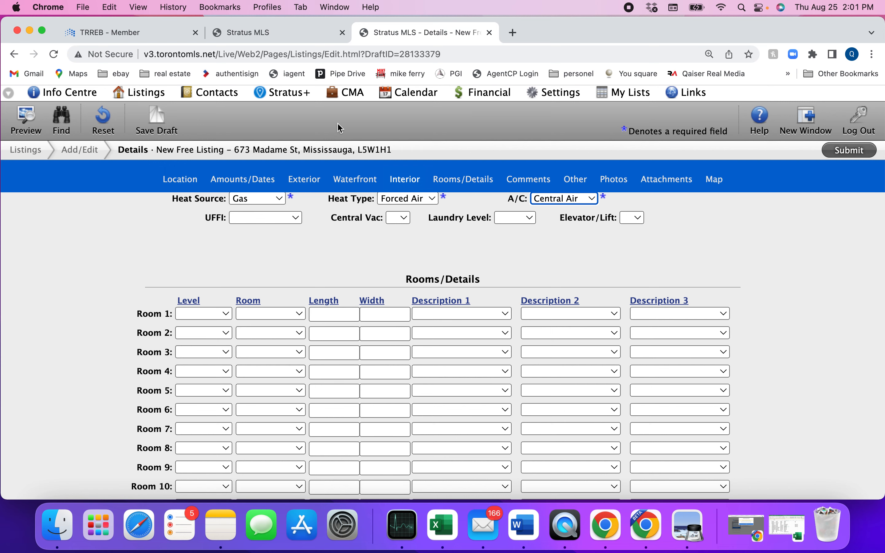
Switch the past listing's room dimension Units from Feet to Metres
left_click(269, 37)
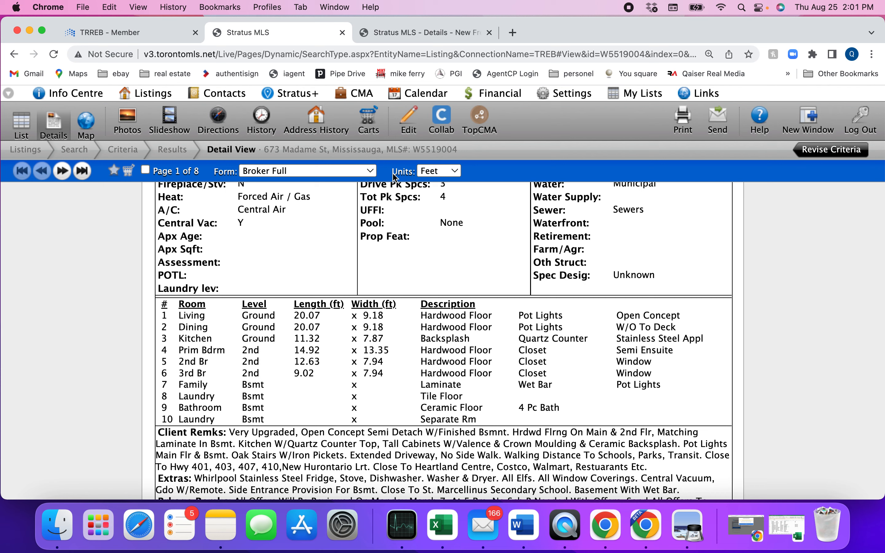
left_click(446, 174)
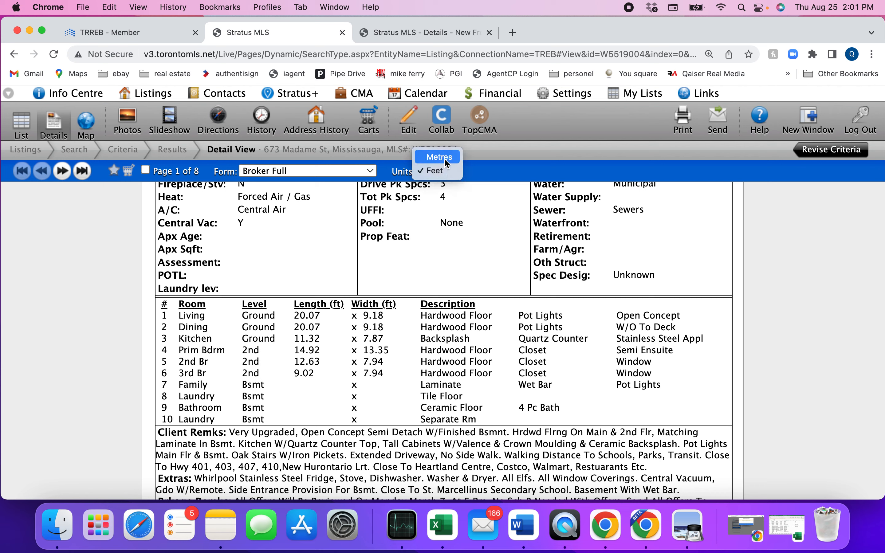
left_click(444, 159)
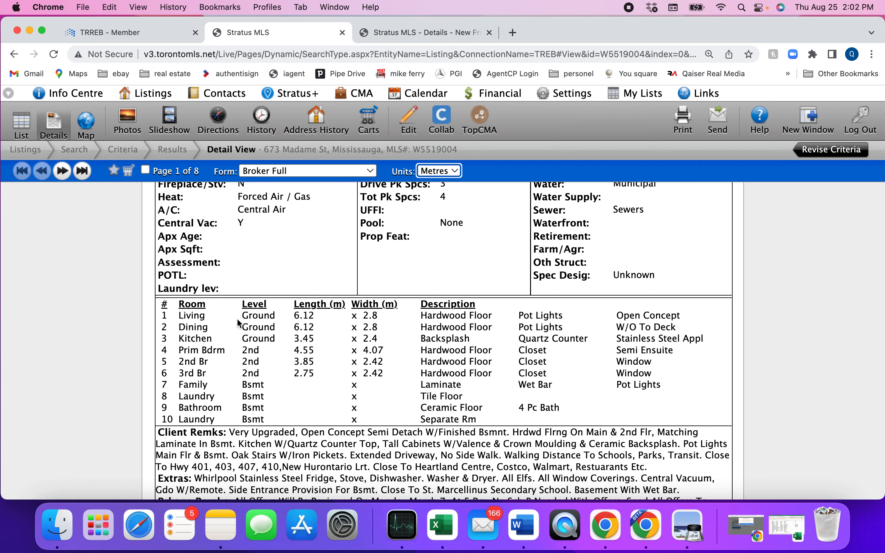
Set Room 1's Level to Ground and its Room type to Living
left_click(427, 37)
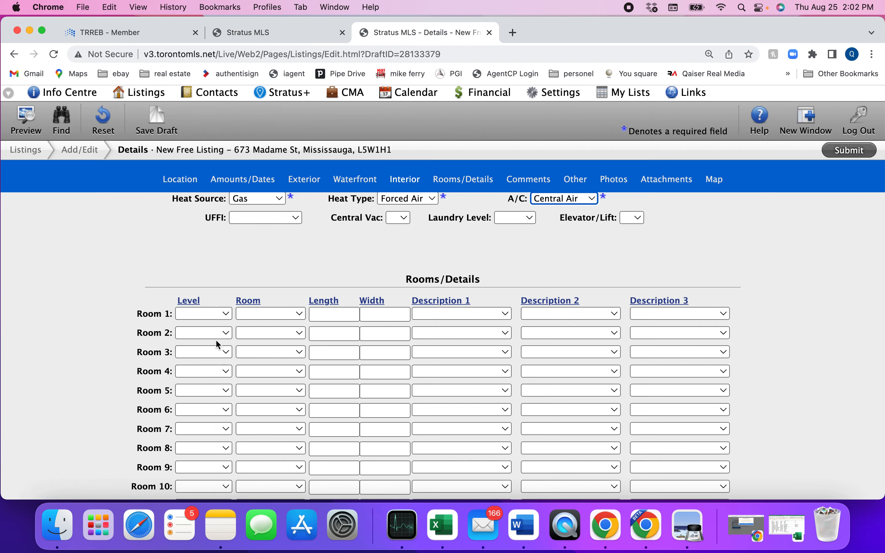
left_click(208, 313)
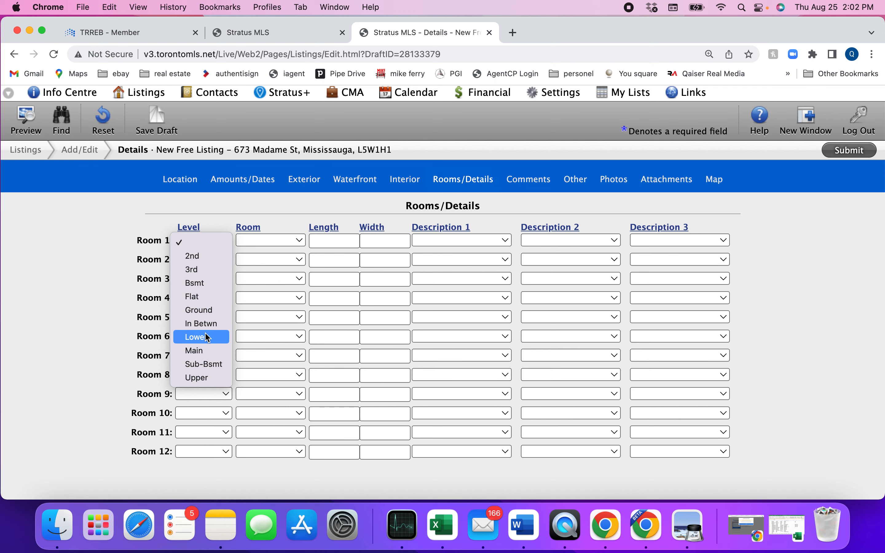
left_click(205, 313)
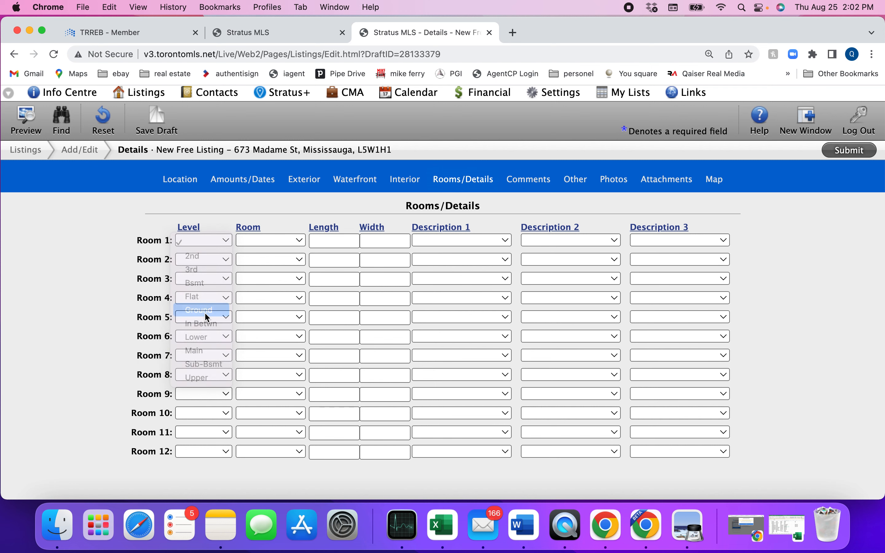
left_click(275, 239)
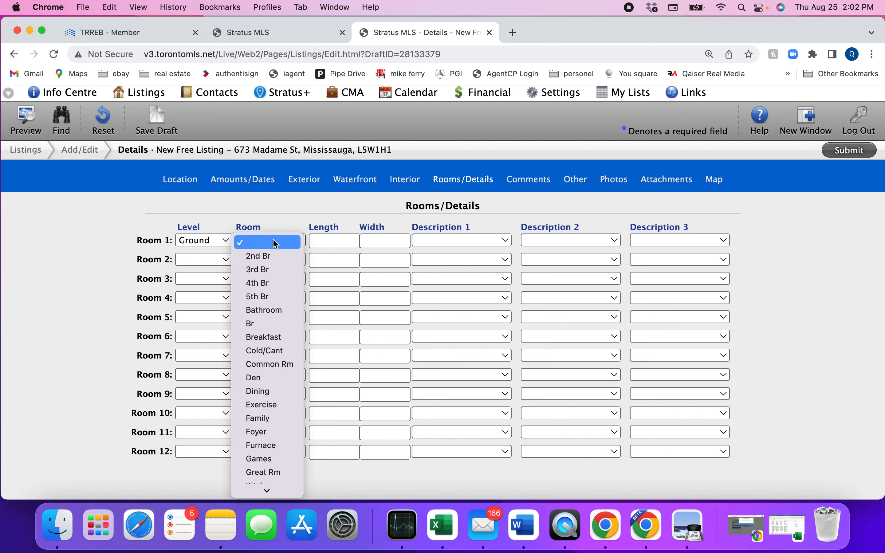
key("l")
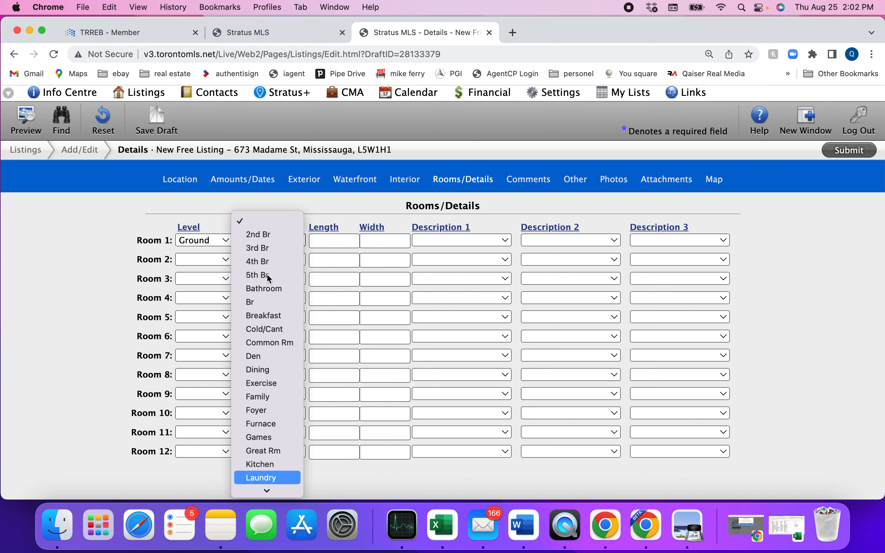
key("m")
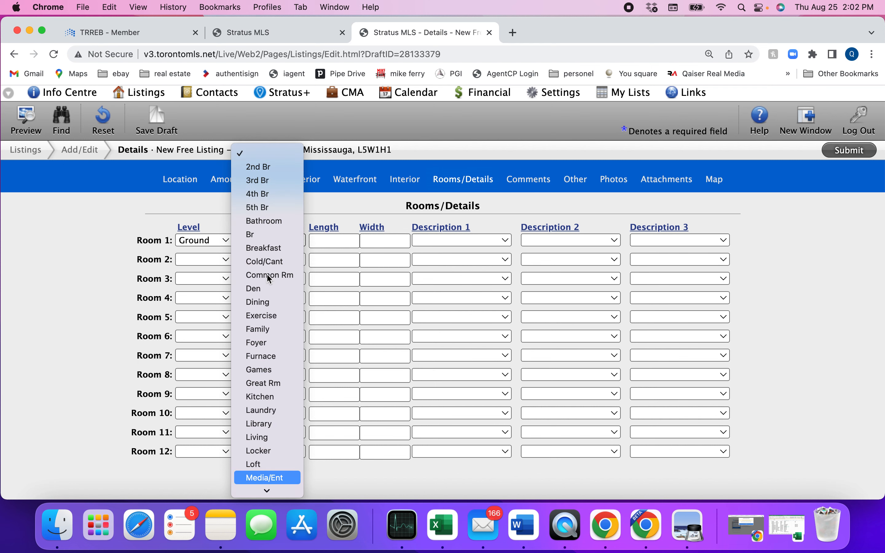
left_click(278, 439)
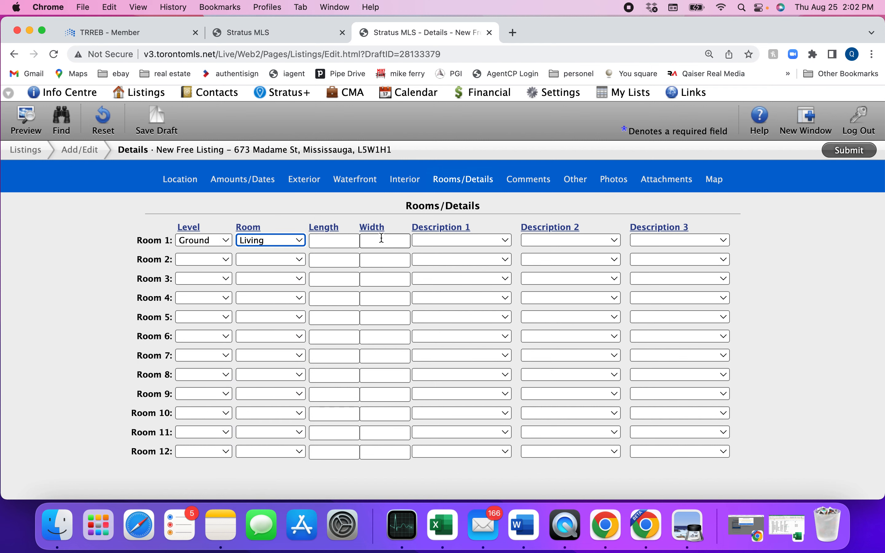
Enter Room 1's dimensions from the reference listing: Length 6.12 and Width 2.8
left_click(266, 36)
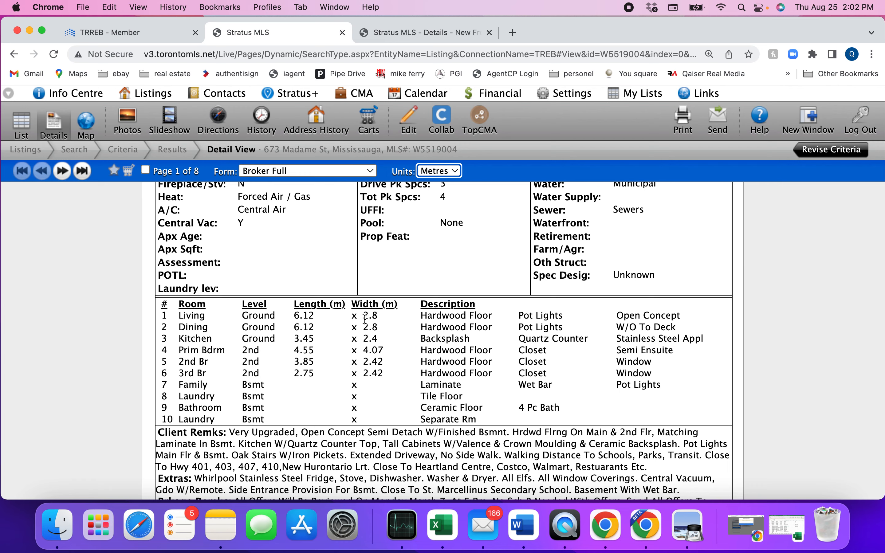
left_click(406, 31)
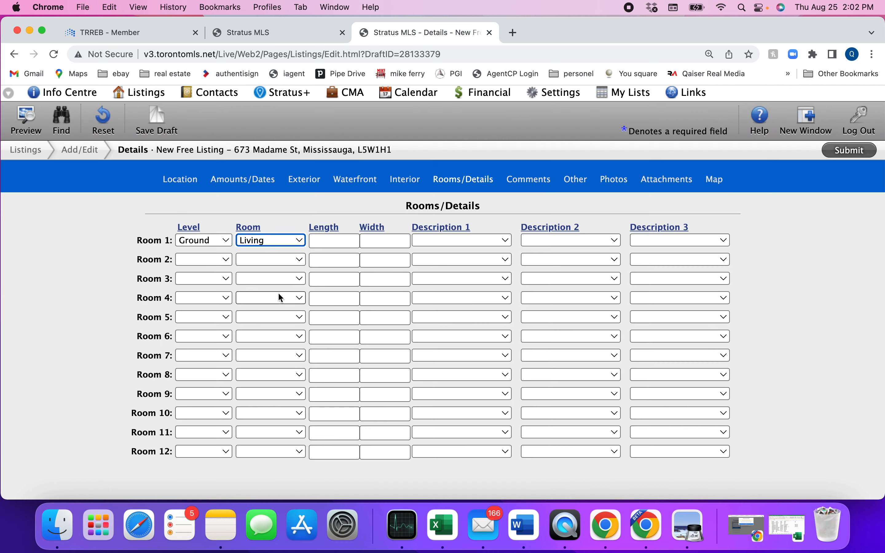
left_click(331, 241)
type("6")
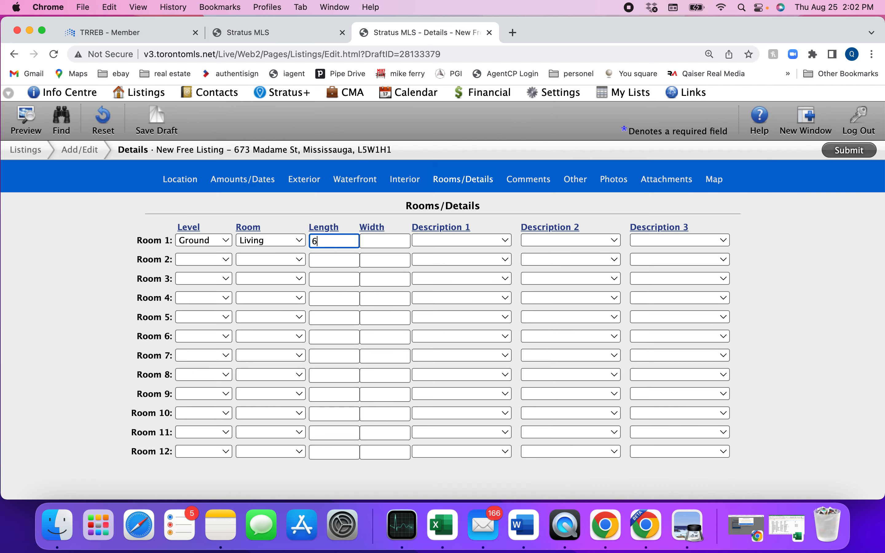
type(".12")
key("Tab")
type("2.")
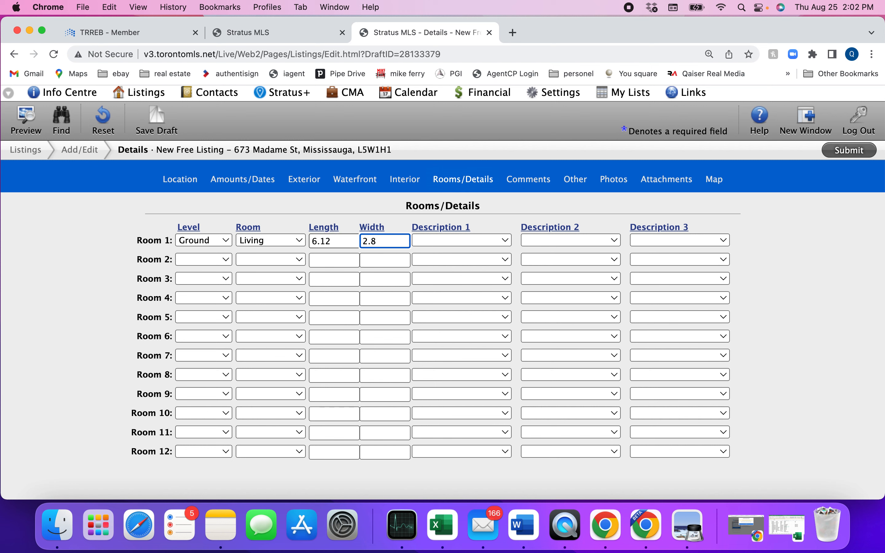
left_click(459, 240)
Browse Room 1's description dropdowns and review the reference listing's room descriptions
left_click(560, 240)
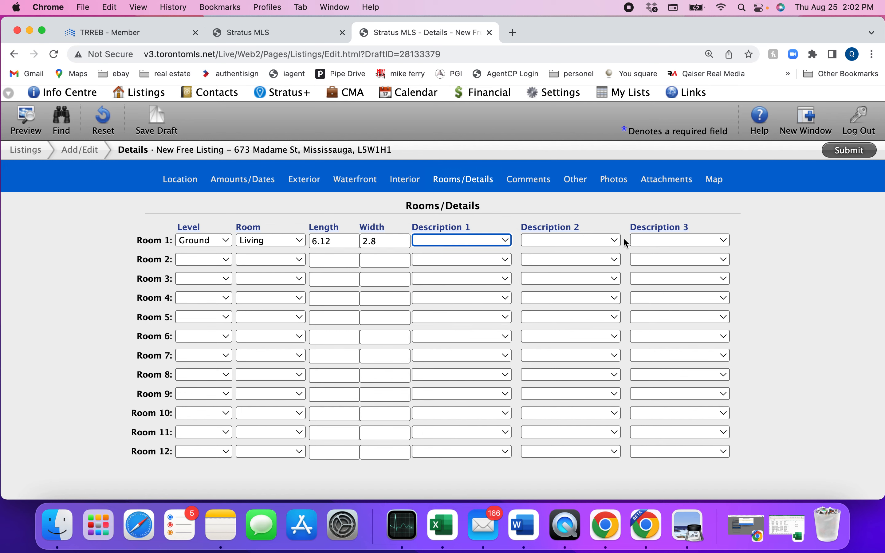
left_click(614, 240)
left_click(662, 248)
left_click(659, 241)
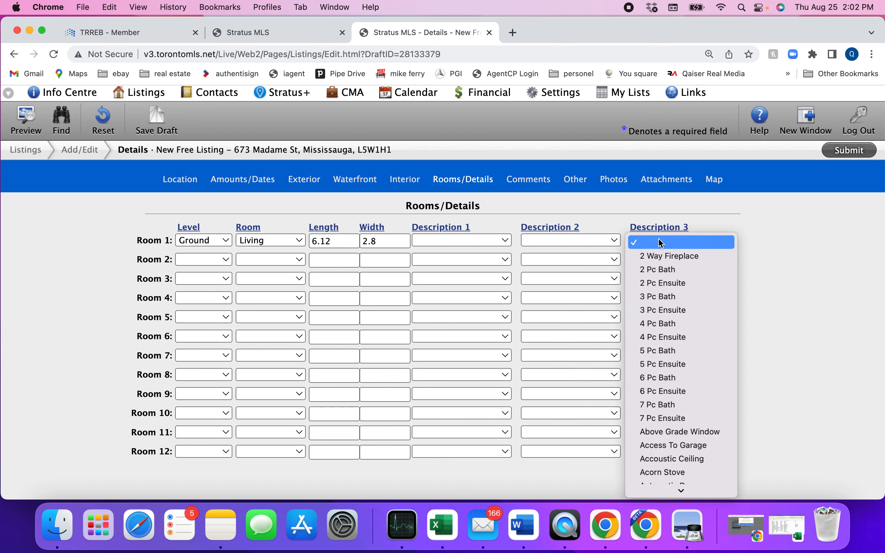
left_click(474, 240)
left_click(272, 33)
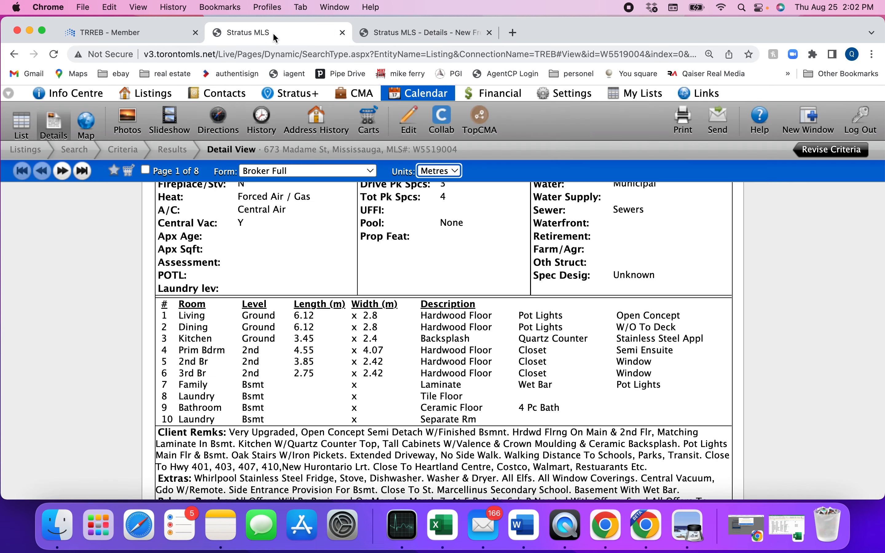
scroll(472, 270, "up", 2)
scroll(462, 283, "up", 4)
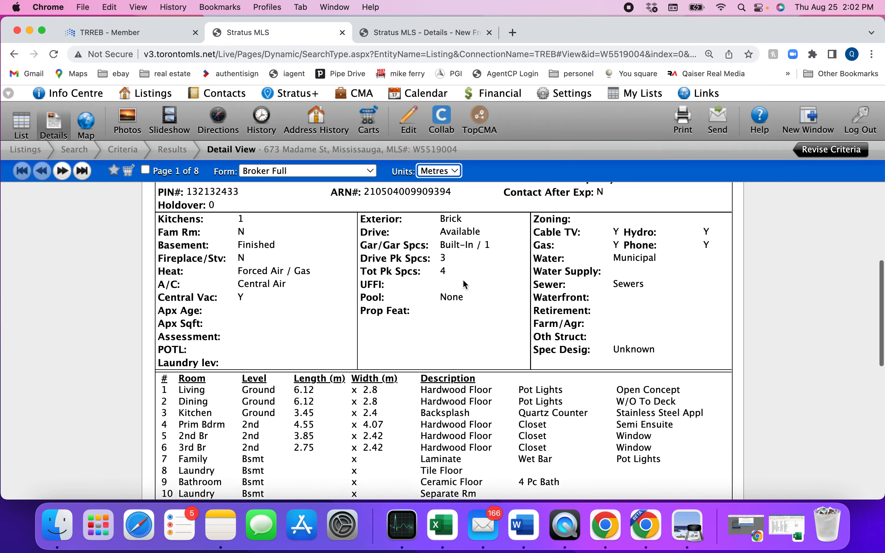
scroll(462, 283, "down", 5)
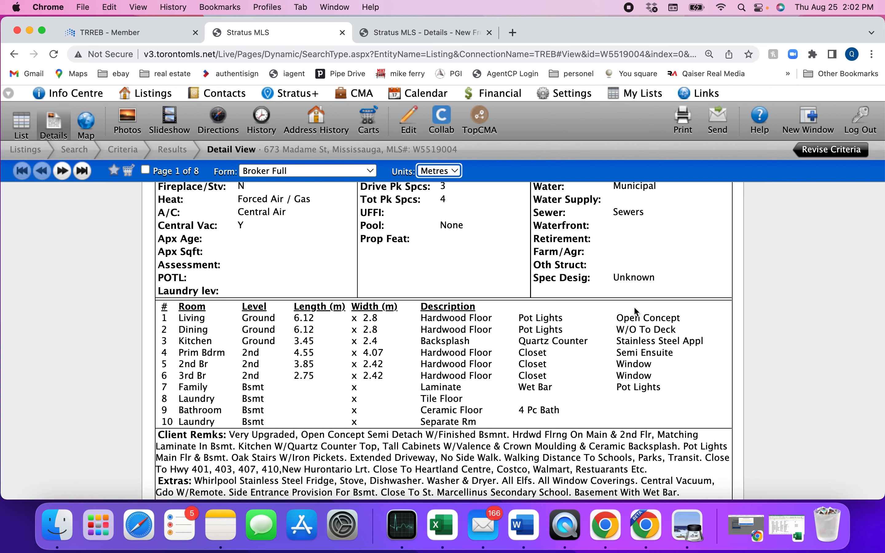
left_click(401, 32)
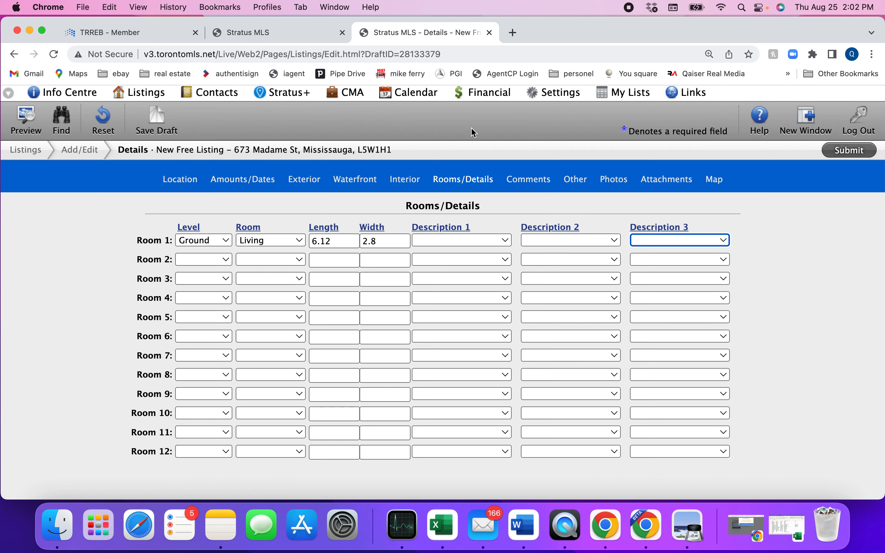
Set Room 1's Description 1 to Hardwood Floor
left_click(477, 241)
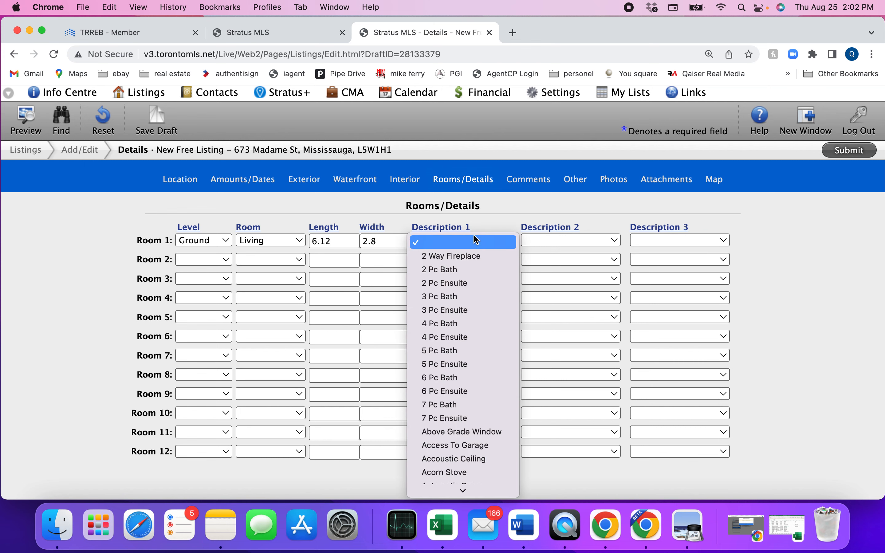
key("h")
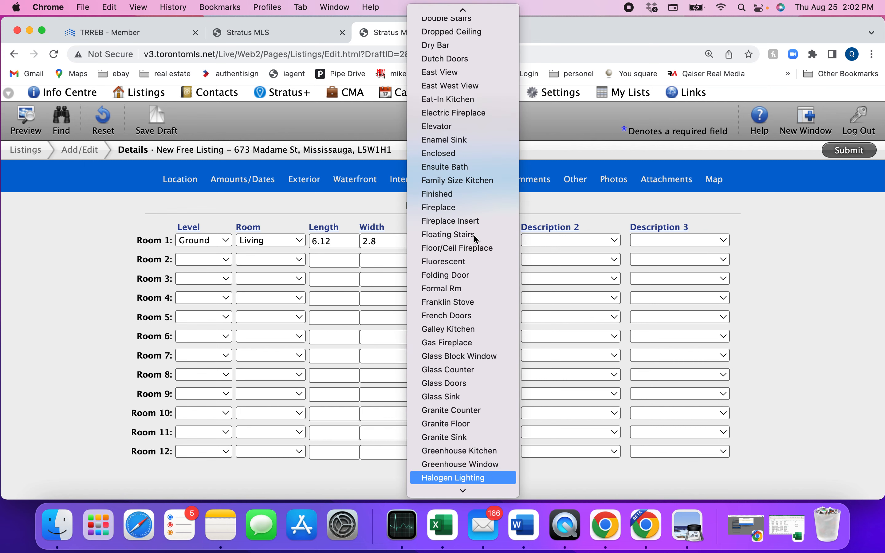
key("Down")
key("Return")
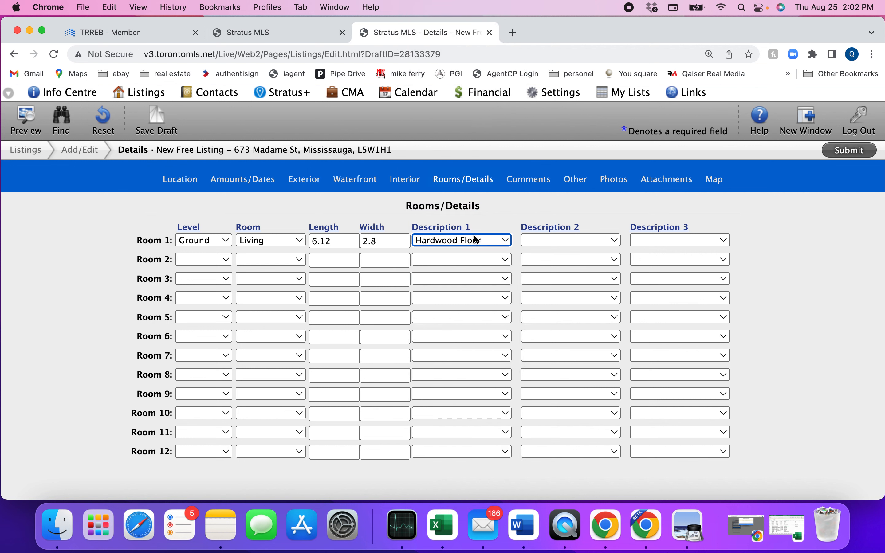
Set Room 1's Description 2 to Pot Lights and Description 3 to Open Concept
left_click(273, 34)
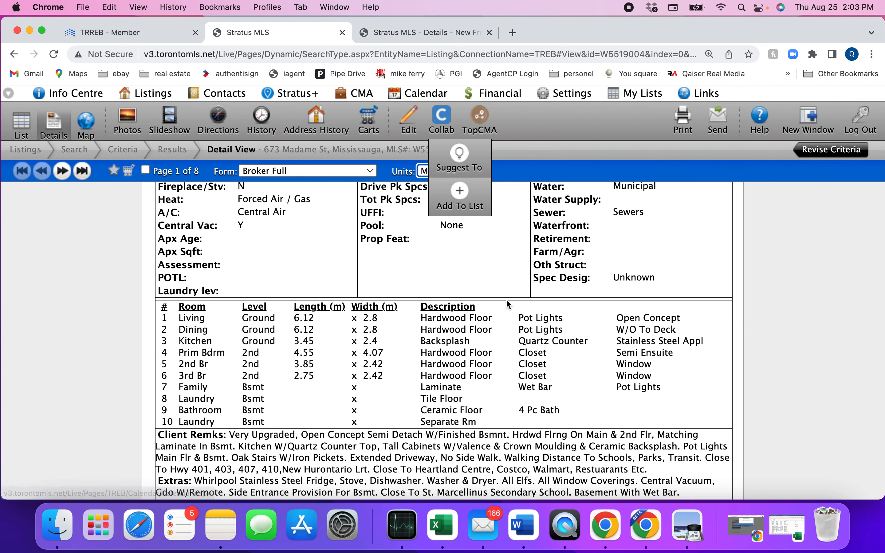
left_click_drag(523, 318, 648, 317)
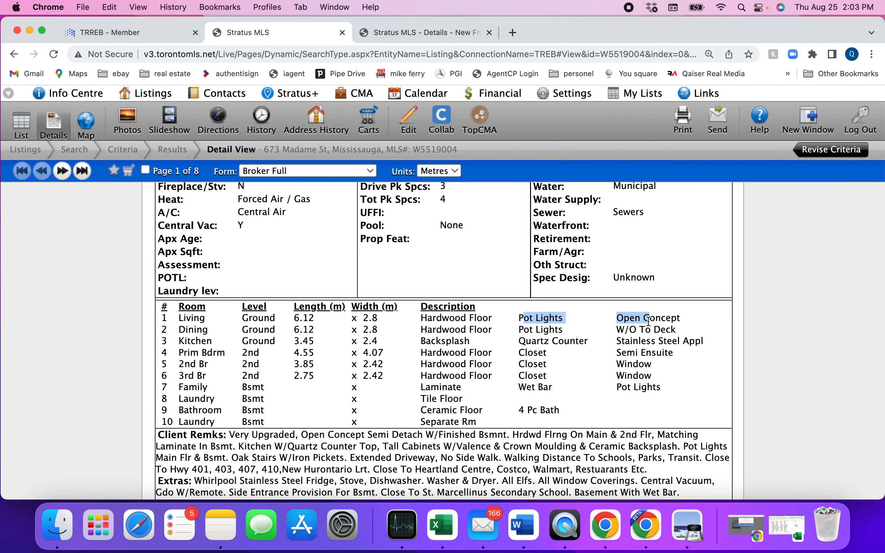
left_click(398, 27)
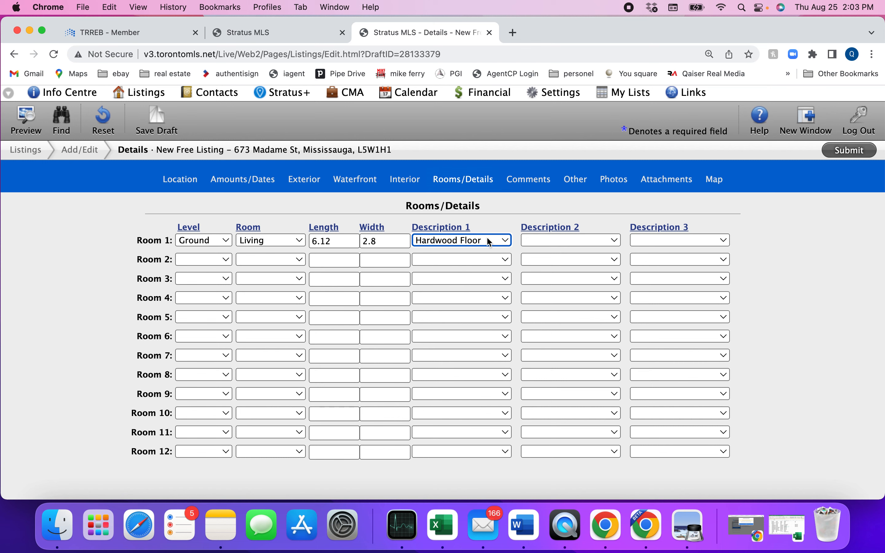
left_click(556, 240)
type("pot")
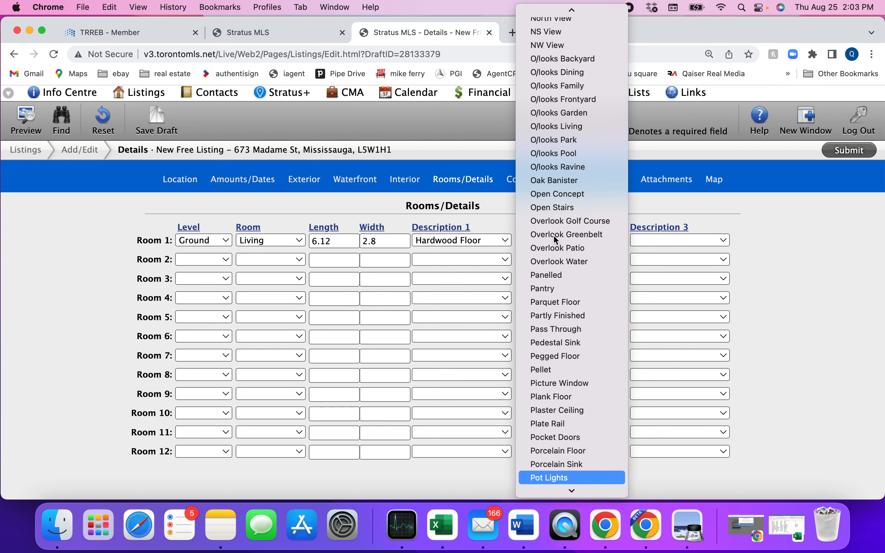
key("Return")
key("Tab")
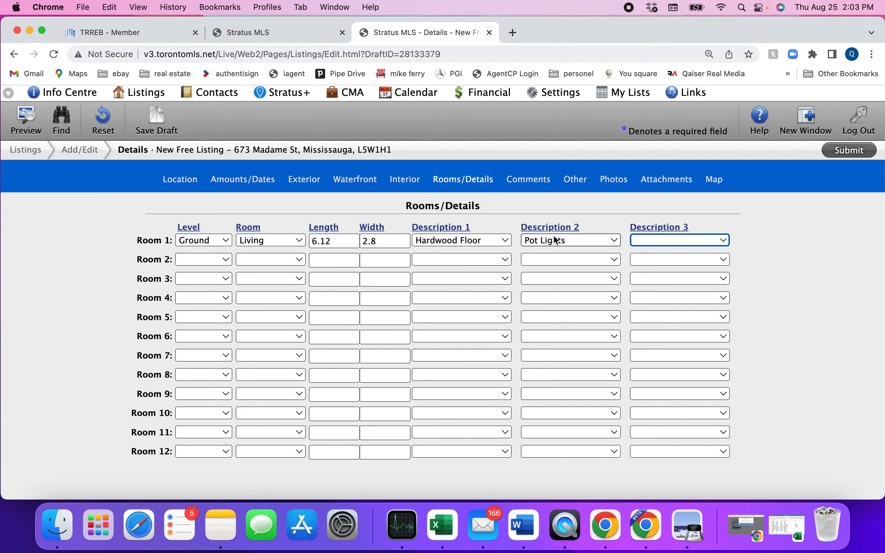
type("open")
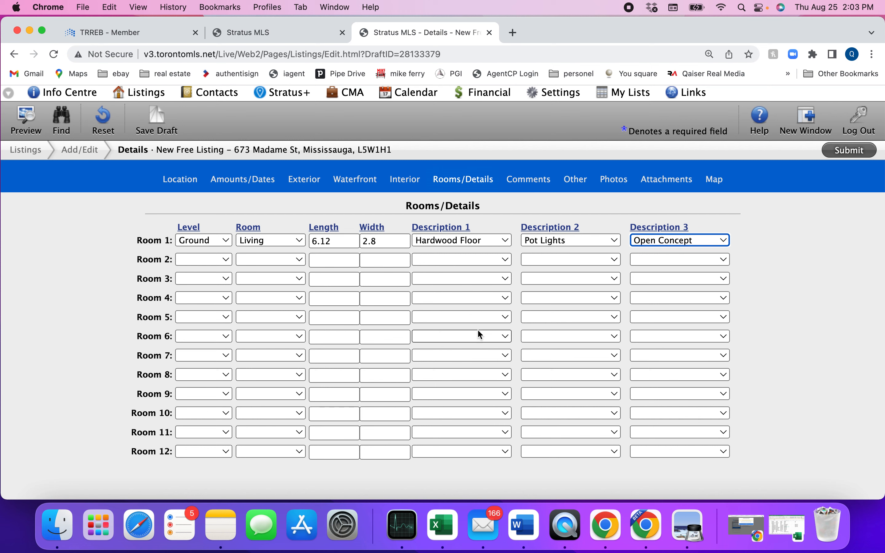
Change Room 1's Description 1 from Hardwood Floor to Laminate
left_click(461, 241)
type("la")
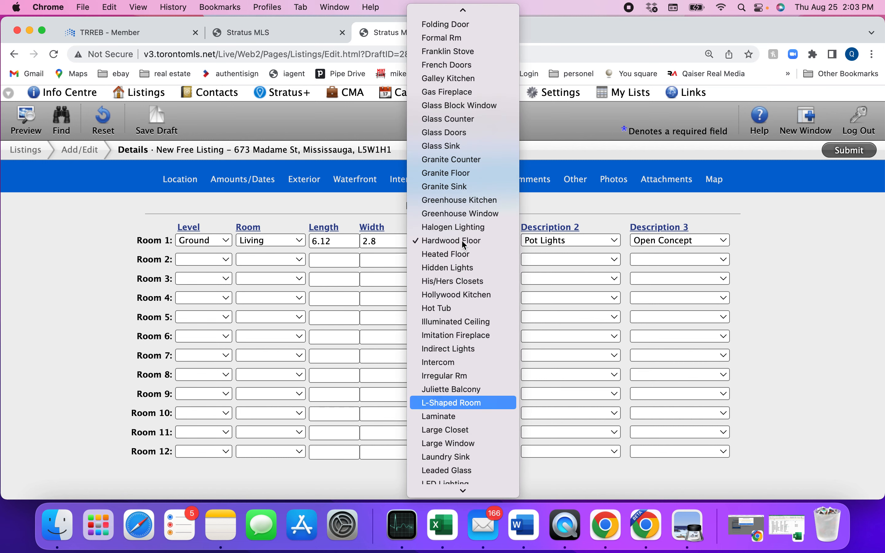
key("Return")
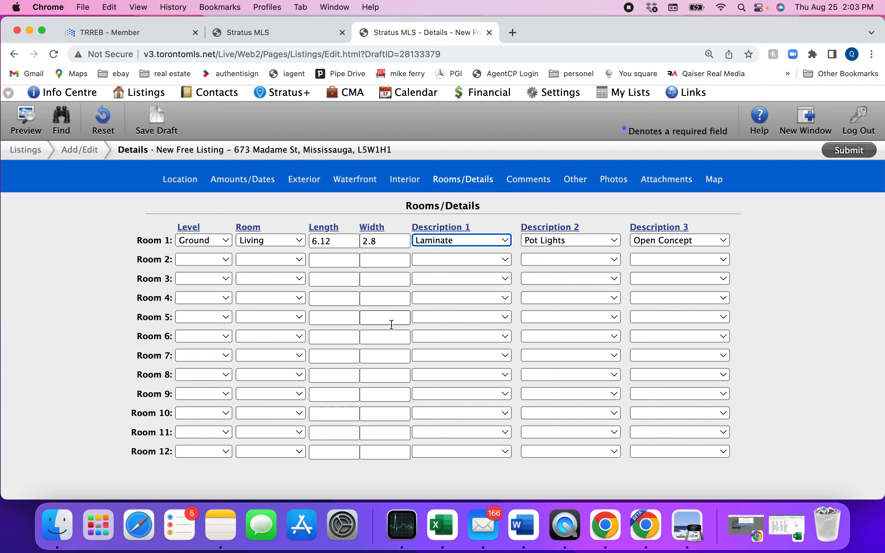
scroll(102, 328, "down", 6)
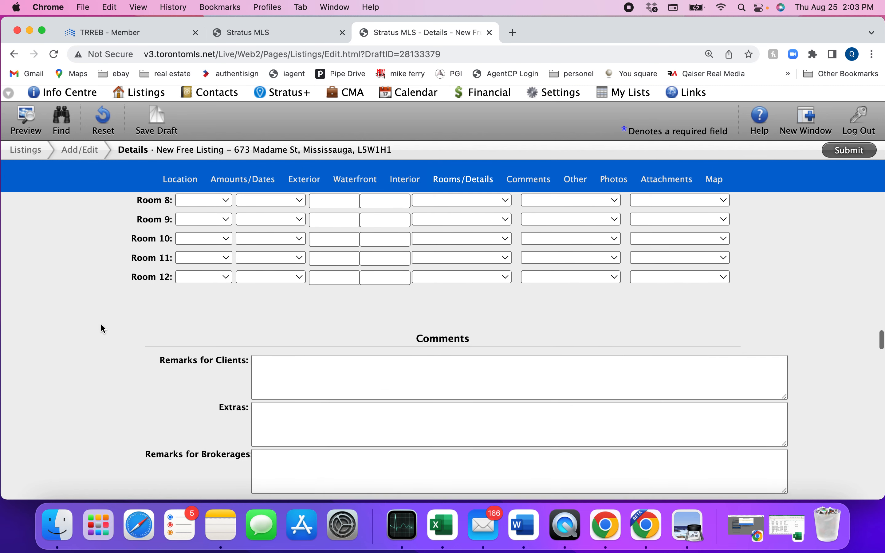
Copy the existing listing's Client Remks paragraph into the draft's Remarks for Clients
left_click(258, 330)
scroll(272, 329, "down", 3)
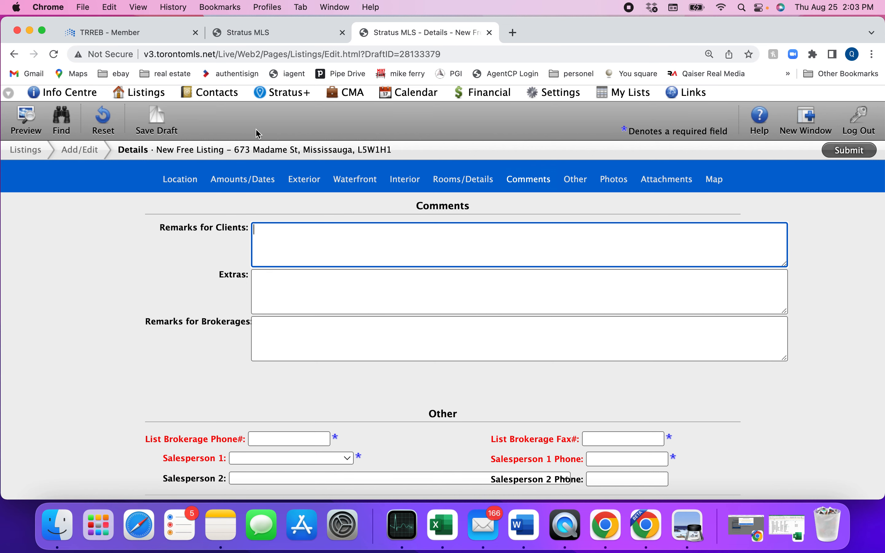
left_click(263, 36)
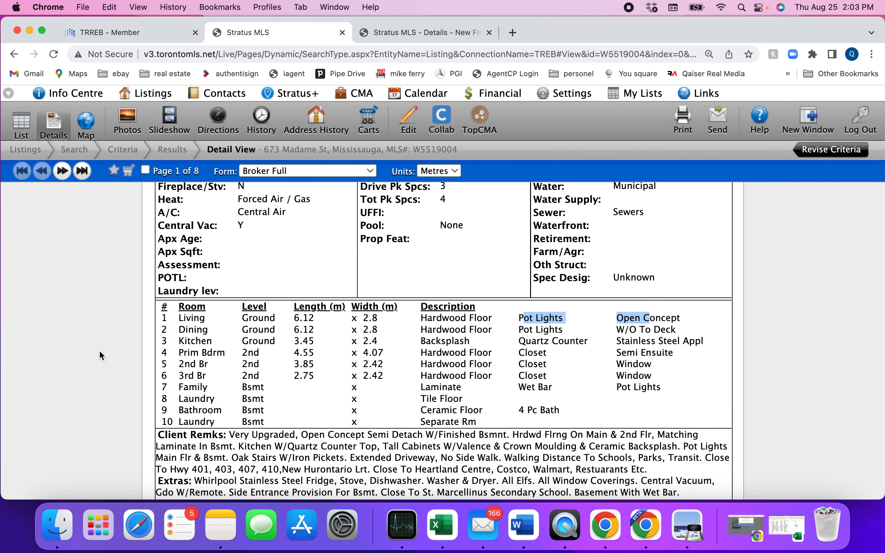
scroll(101, 354, "down", 2)
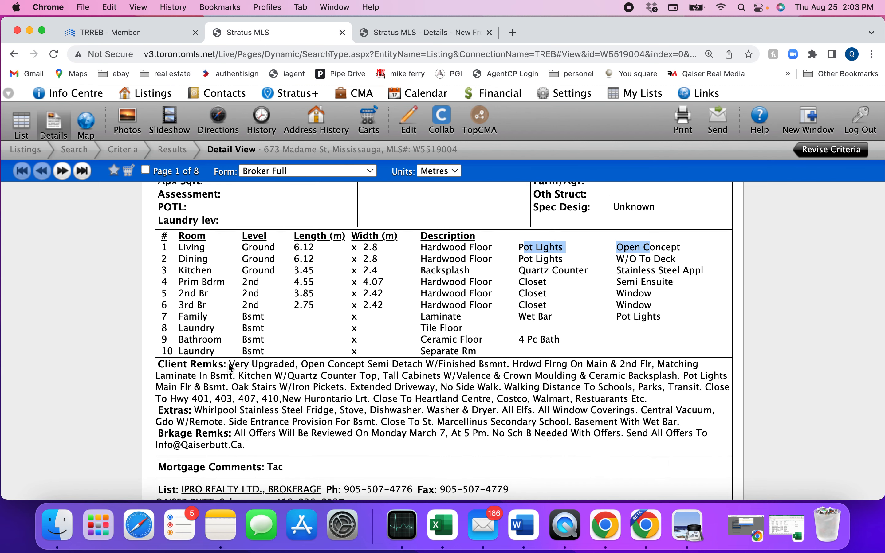
left_click_drag(230, 366, 643, 397)
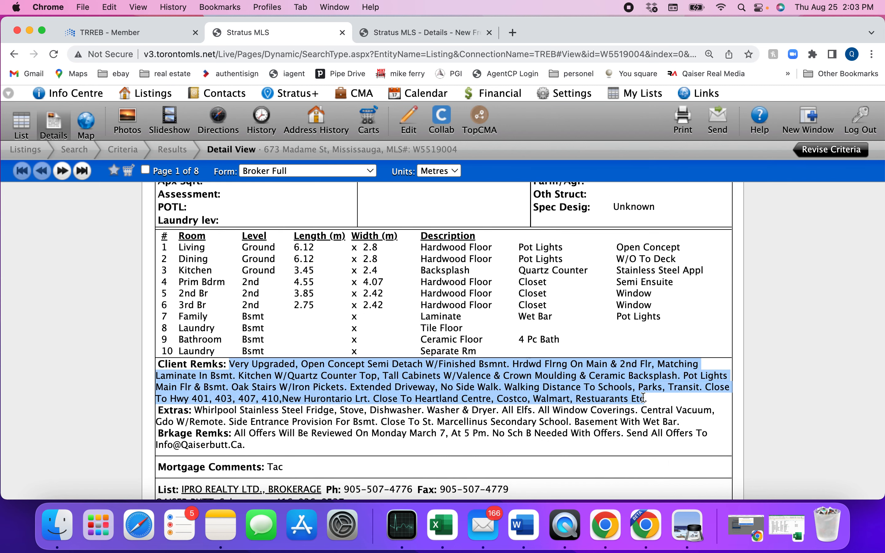
right_click(521, 369)
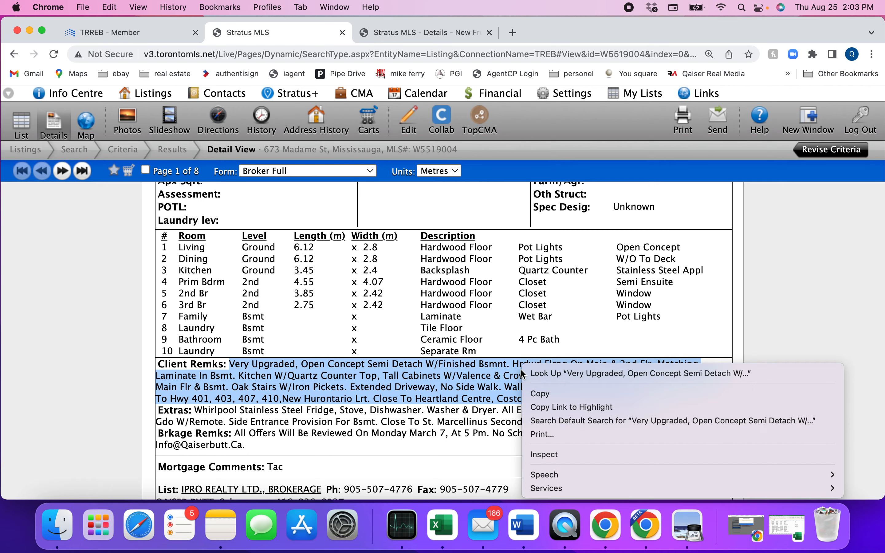
left_click(542, 394)
left_click(409, 32)
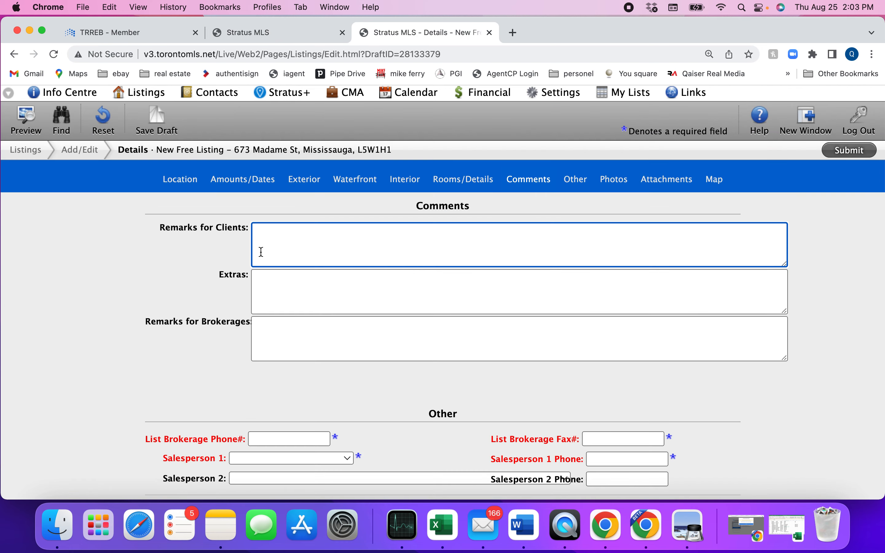
right_click(263, 228)
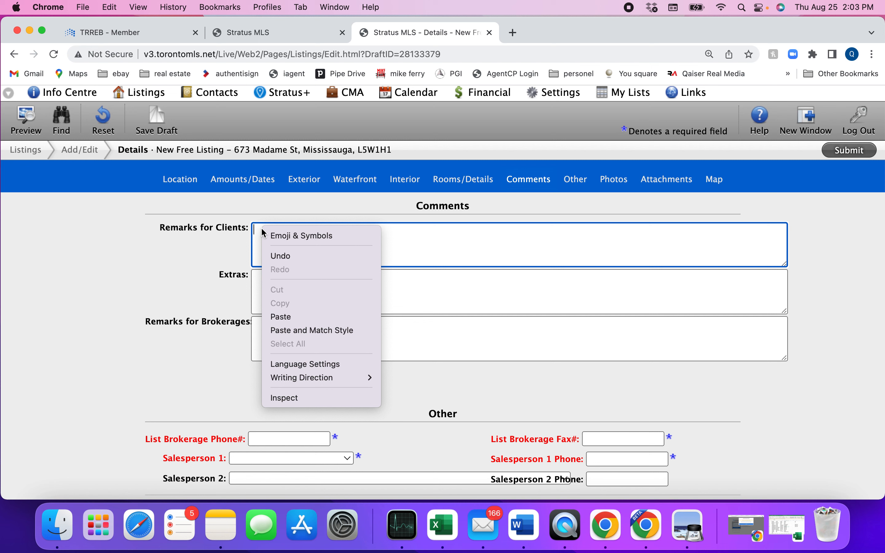
left_click(291, 316)
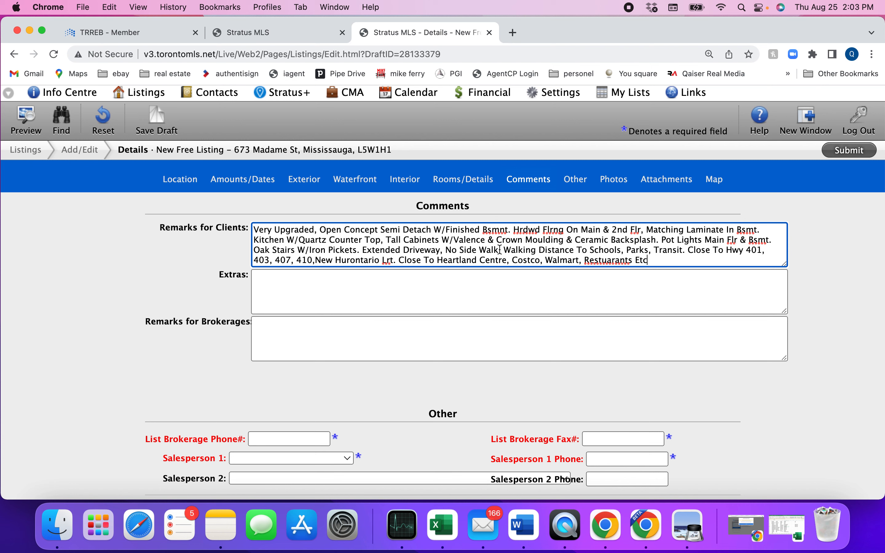
Replace Hrdwd with laminate in the client remarks and remove a stray space
left_click(539, 228)
key("BackSpace")
key("BackSpace")
key("BackSpace")
key("BackSpace")
key("BackSpace")
key("BackSpace")
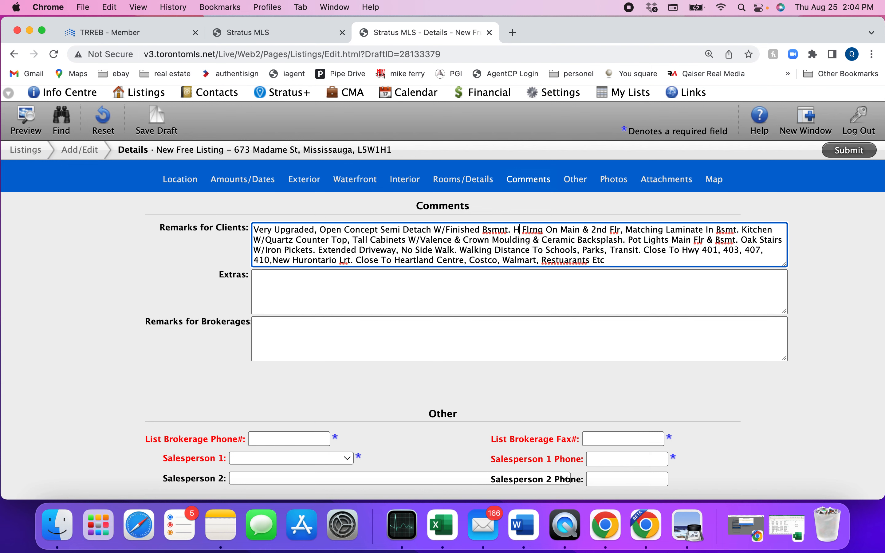
type("laminate")
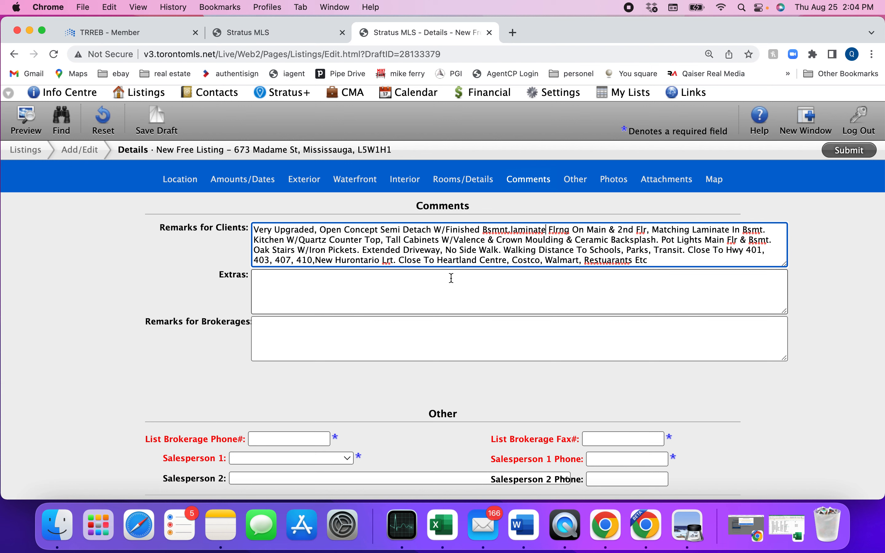
left_click(477, 249)
key("BackSpace")
Select the existing listing's Extras line from Whirlpool to 'Central Vacuum,' and copy it
left_click(266, 33)
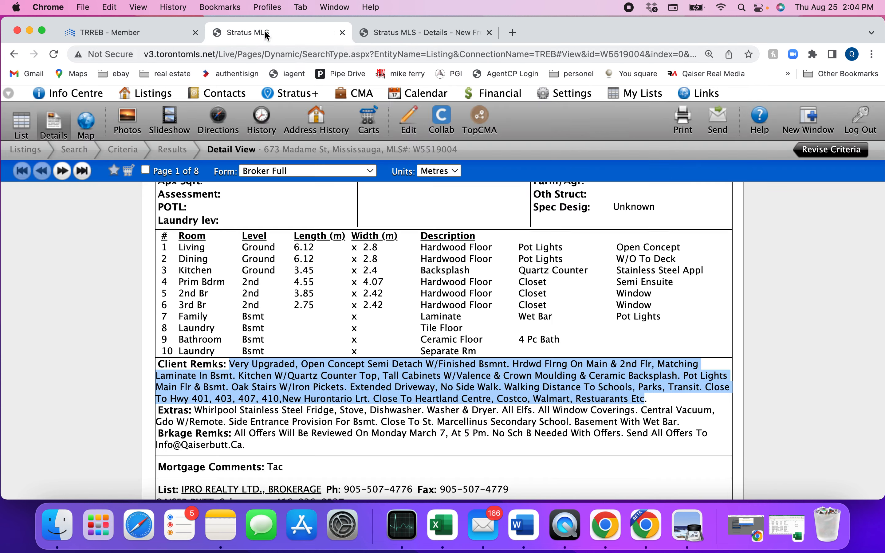
scroll(281, 279, "down", 2)
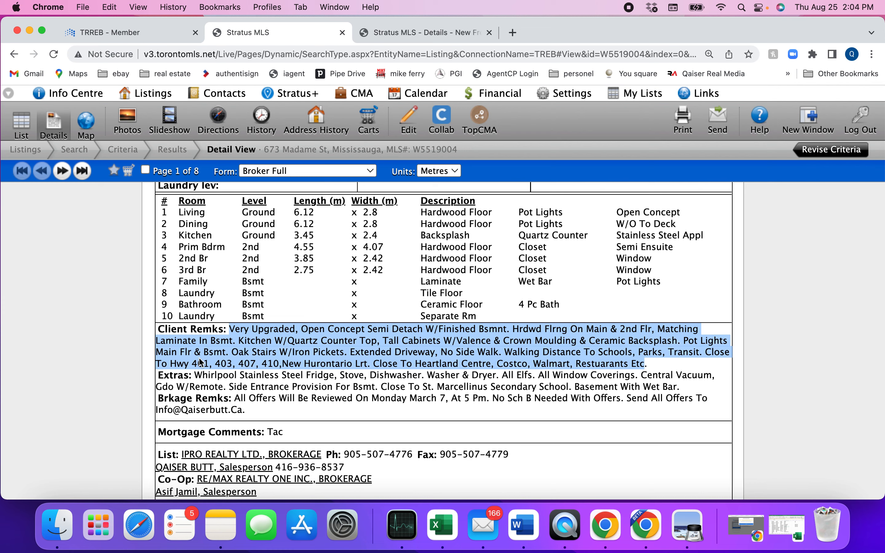
left_click_drag(195, 375, 662, 366)
double_click(665, 377)
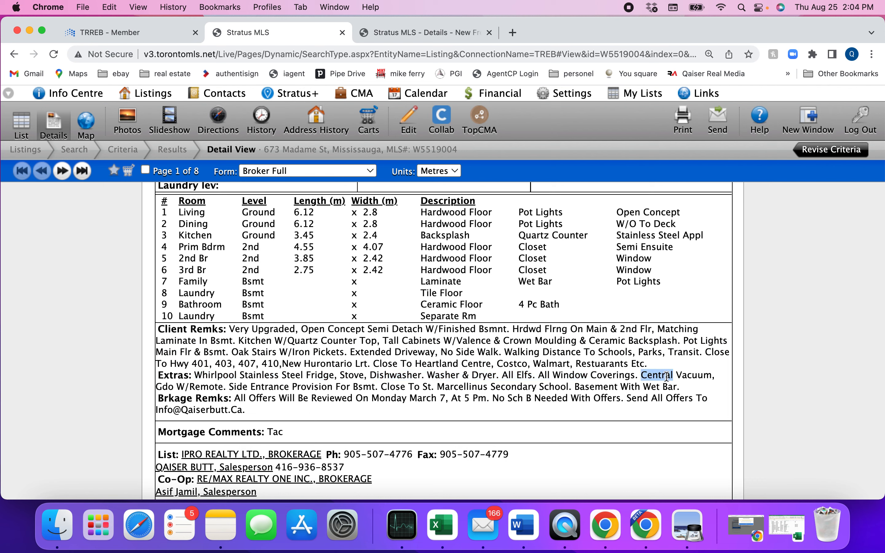
left_click(666, 376)
double_click(666, 377)
left_click_drag(196, 374, 747, 376)
right_click(697, 373)
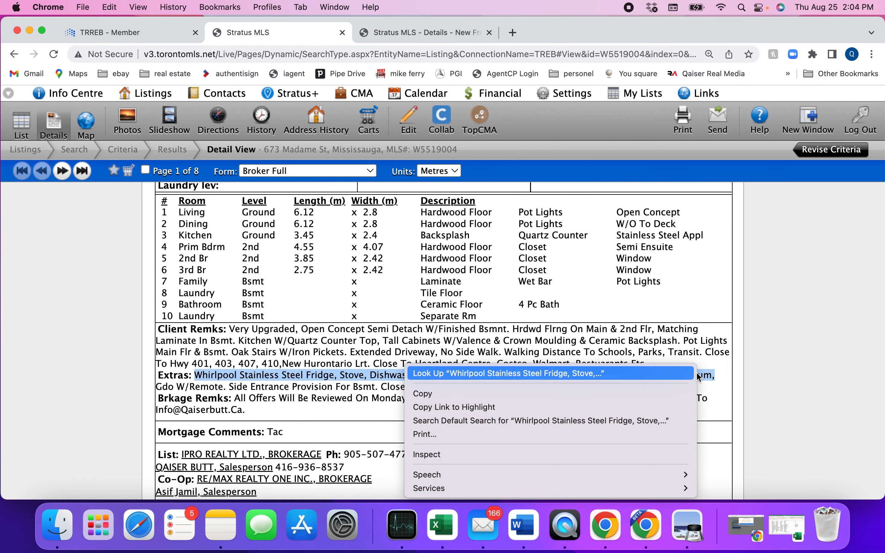
left_click(594, 393)
Paste the copied appliance list into the draft's Extras box
left_click(426, 34)
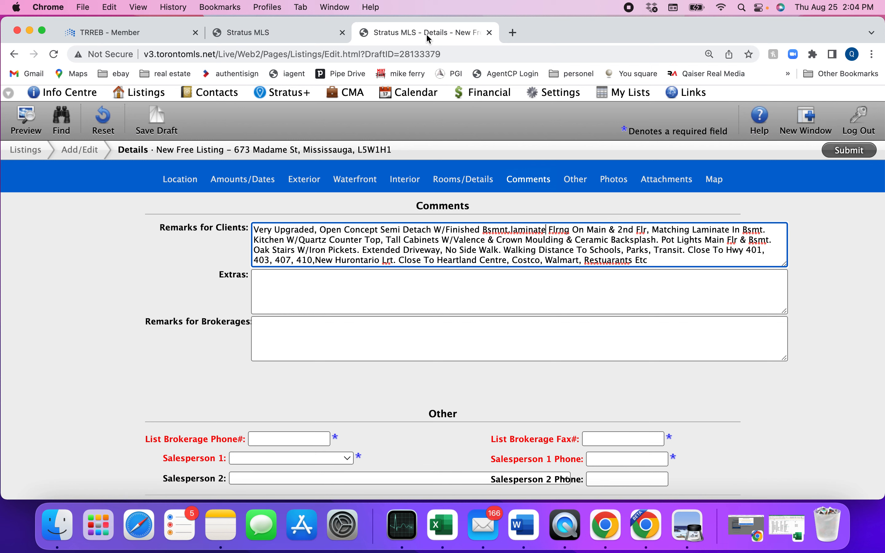
left_click(272, 284)
right_click(274, 285)
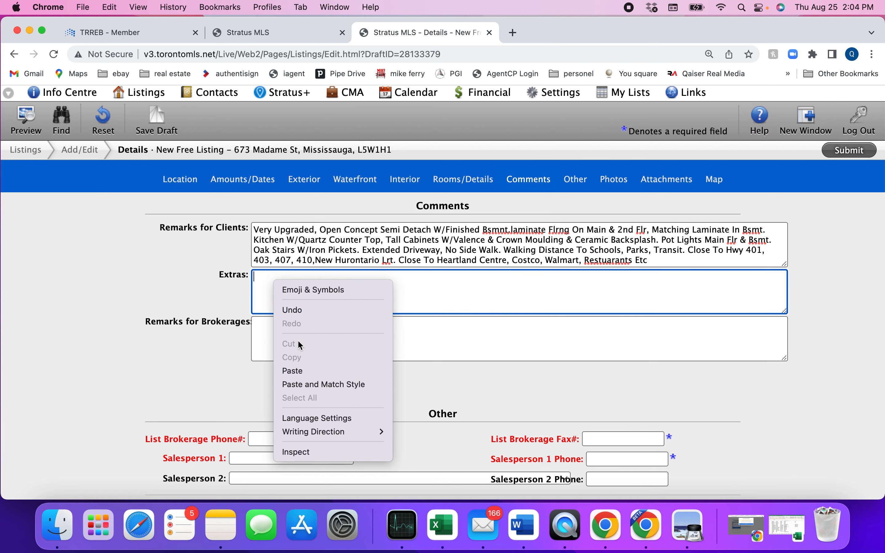
left_click(299, 372)
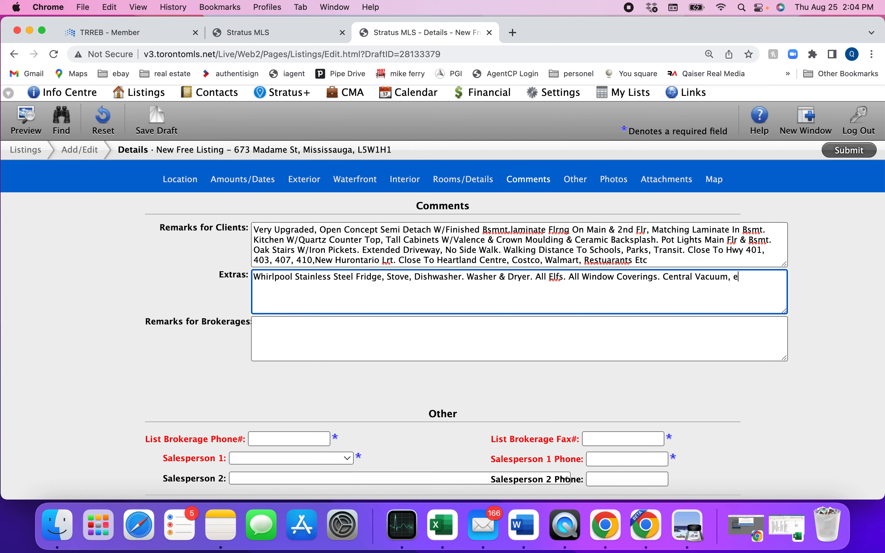
Add to Extras that the fridge in the garage is excluded, plus 'Hot water tank rental'
type("exluding the gar")
key("BackSpace")
key("BackSpace")
type("e: Garage door opener")
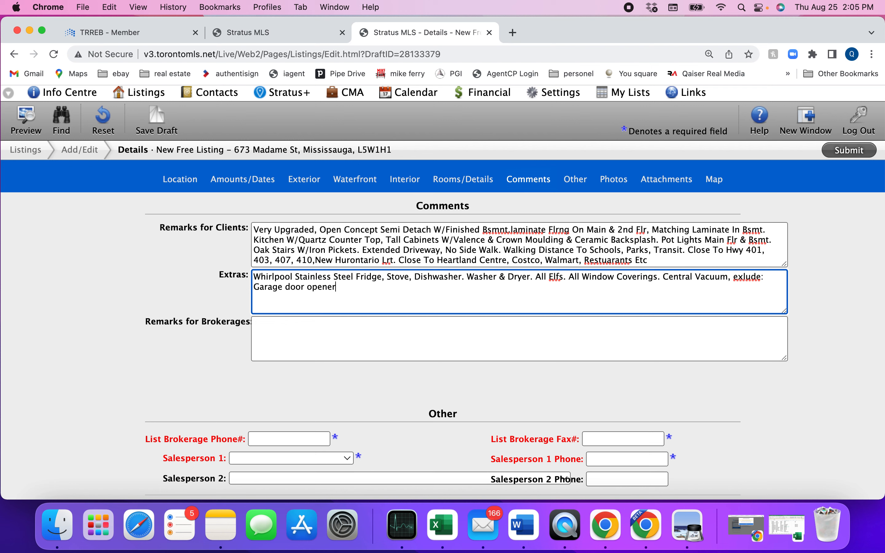
key("BackSpace")
key("BackSpace")
key("BackSpace")
key("BackSpace")
key("BackSpace")
key("BackSpace")
key("BackSpace")
key("BackSpace")
key("BackSpace")
key("BackSpace")
key("BackSpace")
key("BackSpace")
key("BackSpace")
type("Fridge")
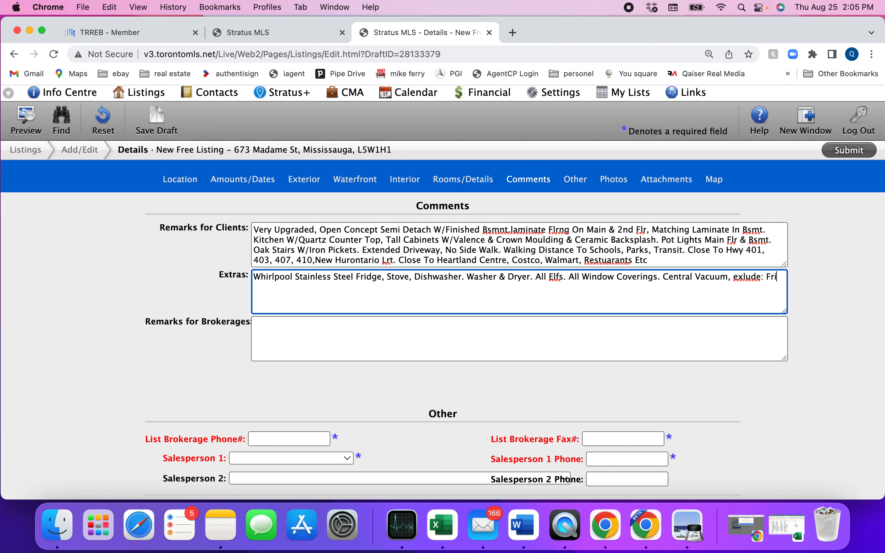
type("e garage")
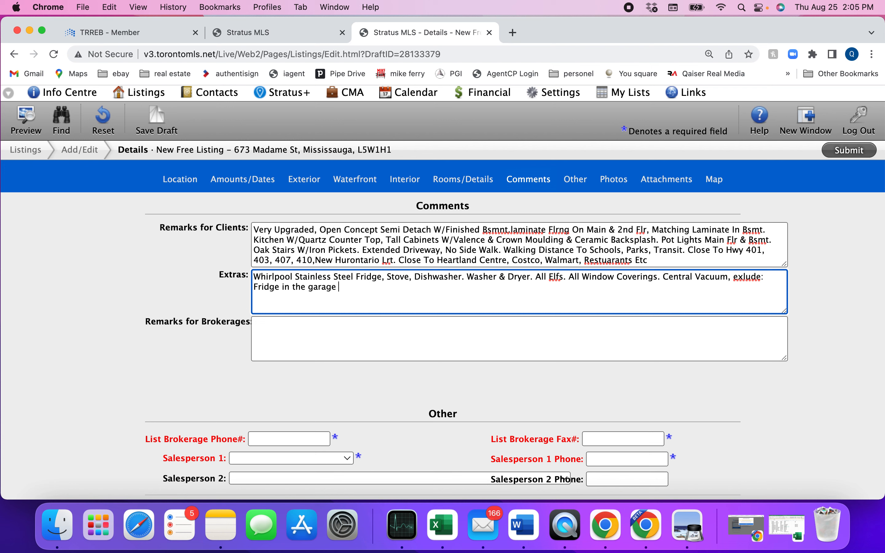
key("BackSpace")
type(". Hot water tank rental")
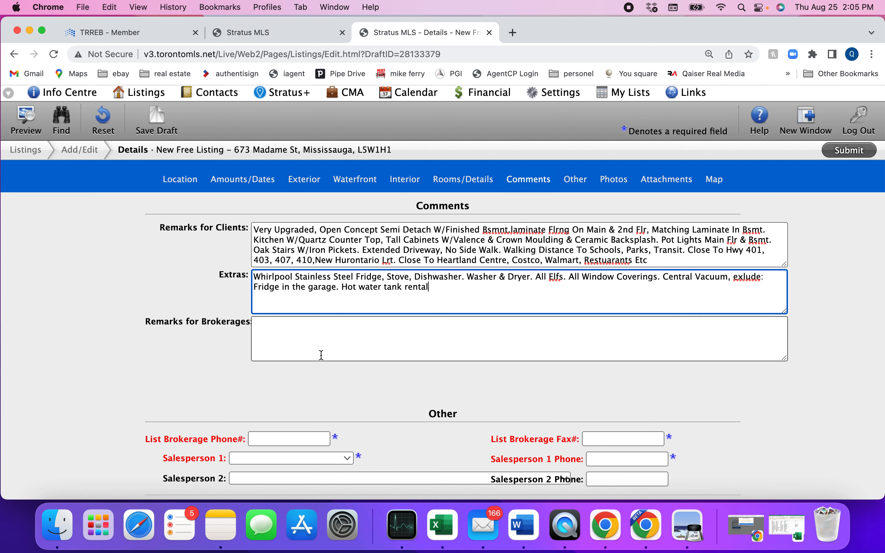
Draft brokerage remarks asking for offers by e-mail and noting the lock box on gas meter
left_click(306, 330)
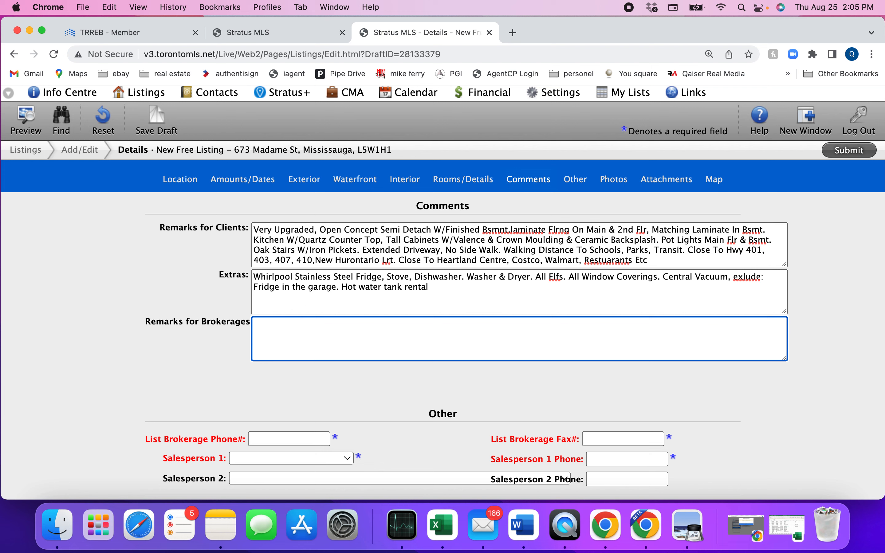
type("all")
key("BackSpace")
key("BackSpace")
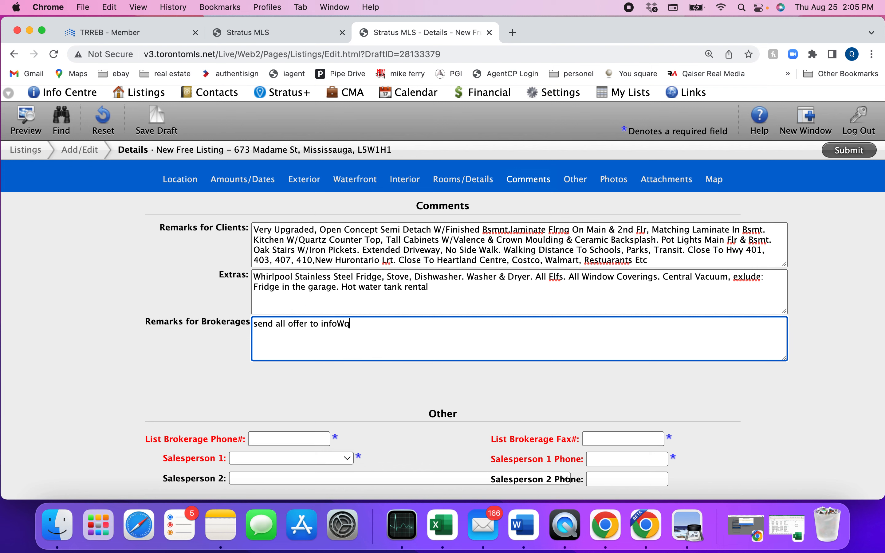
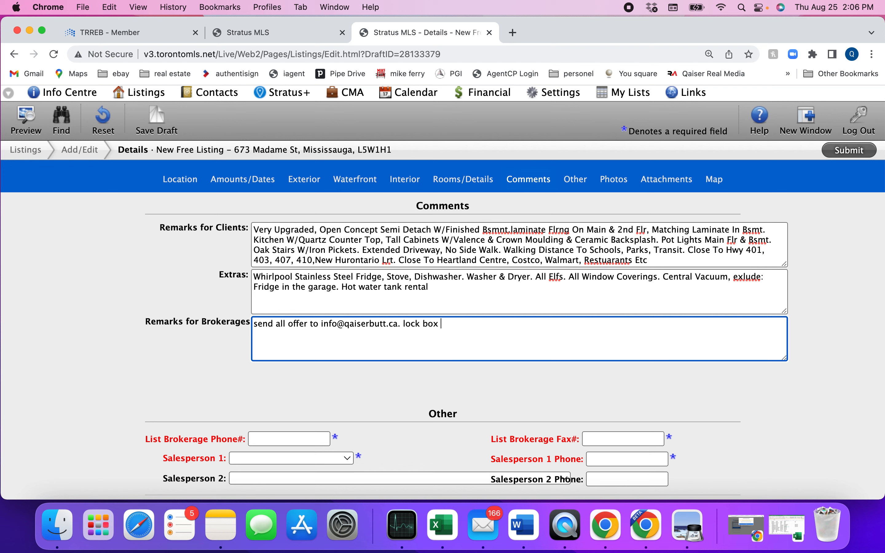
type("on gas meter.")
type("attach ")
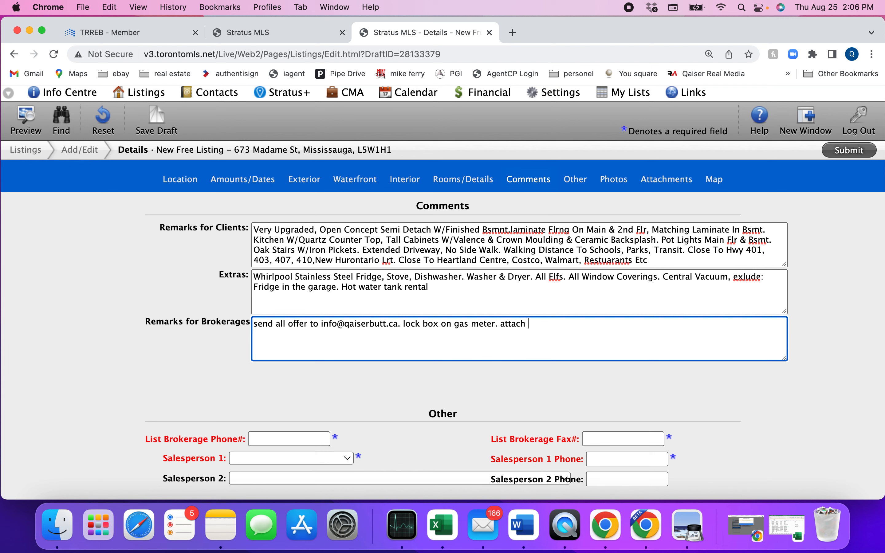
type("sch b.")
key("BackSpace")
key("BackSpace")
key("BackSpace")
key("BackSpace")
key("BackSpace")
key("BackSpace")
key("BackSpace")
key("BackSpace")
key("BackSpace")
key("BackSpace")
key("BackSpace")
key("BackSpace")
key("BackSpace")
key("BackSpace")
key("BackSpace")
key("BackSpace")
key("BackSpace")
key("BackSpace")
key("BackSpace")
key("BackSpace")
key("BackSpace")
key("BackSpace")
key("BackSpace")
key("BackSpace")
Replace the brokerage remarks with 'all offers will be reviewd on Monday Sept 1'
triple_click(306, 325)
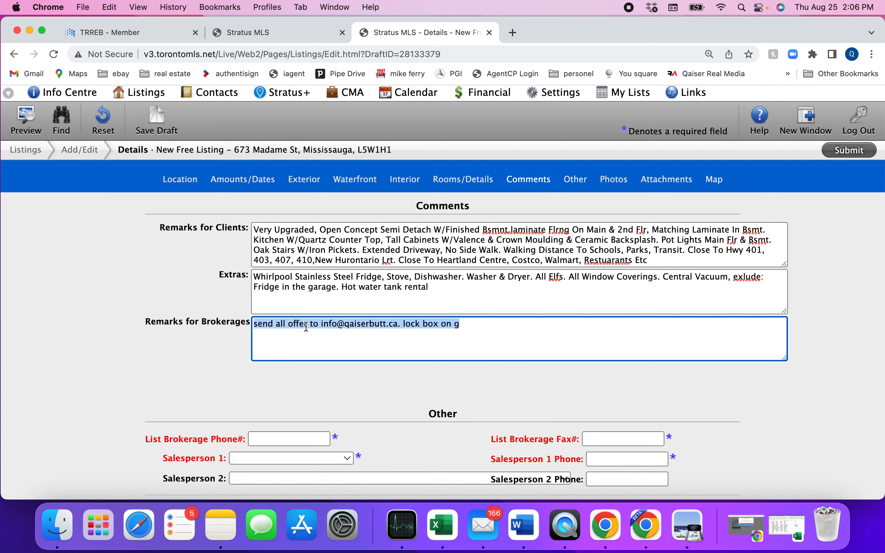
key("BackSpace")
type("all of")
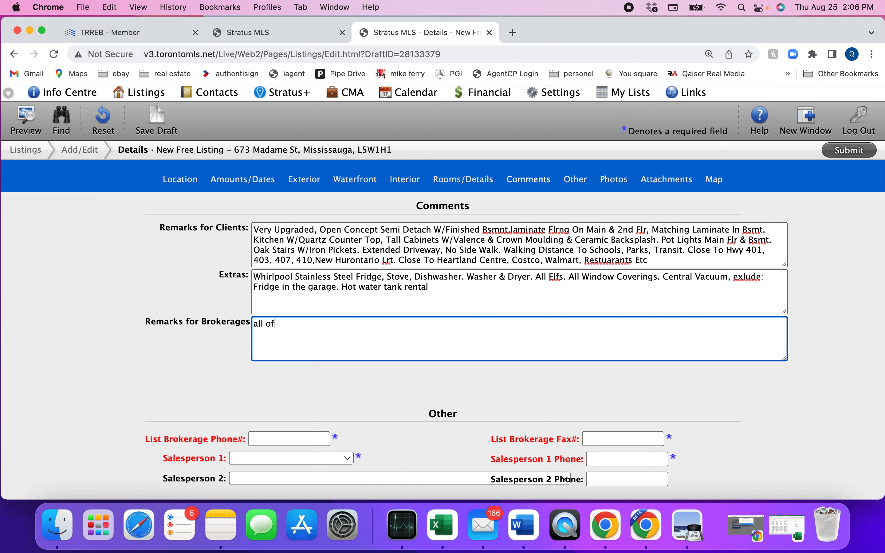
type("fers will be reviewd")
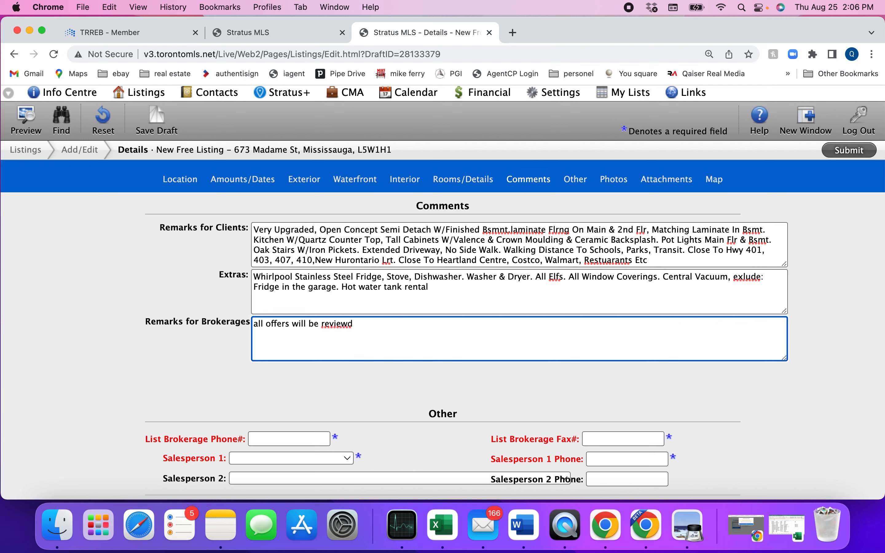
type(" on Monday Sept 1")
left_click_drag(435, 323, 269, 316)
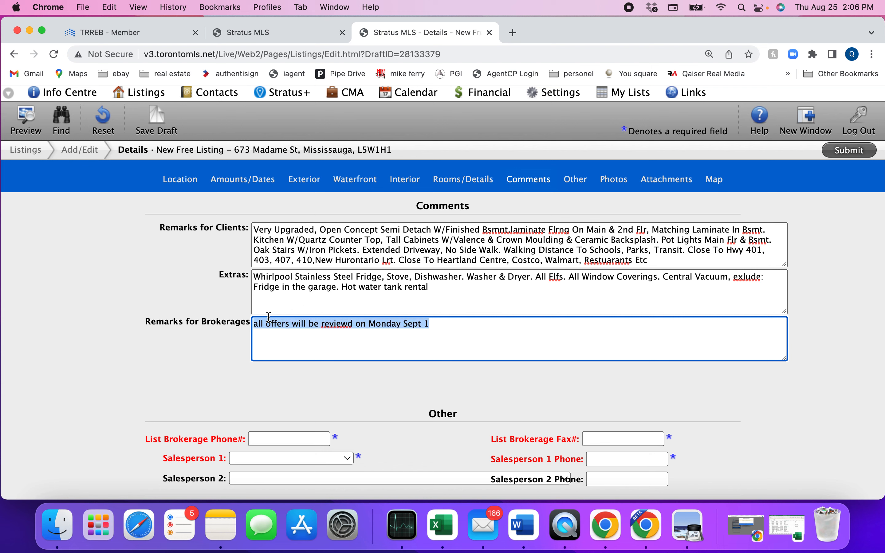
left_click(451, 338)
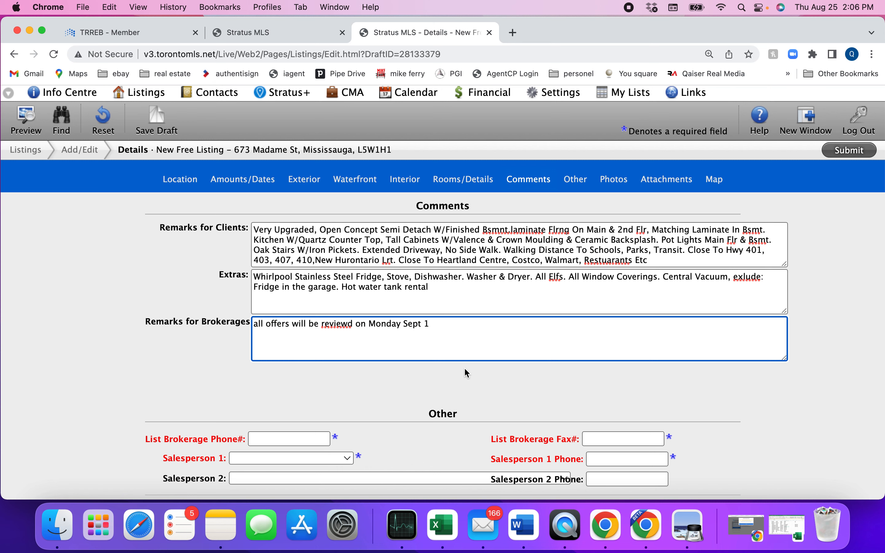
scroll(464, 365, "down", 4)
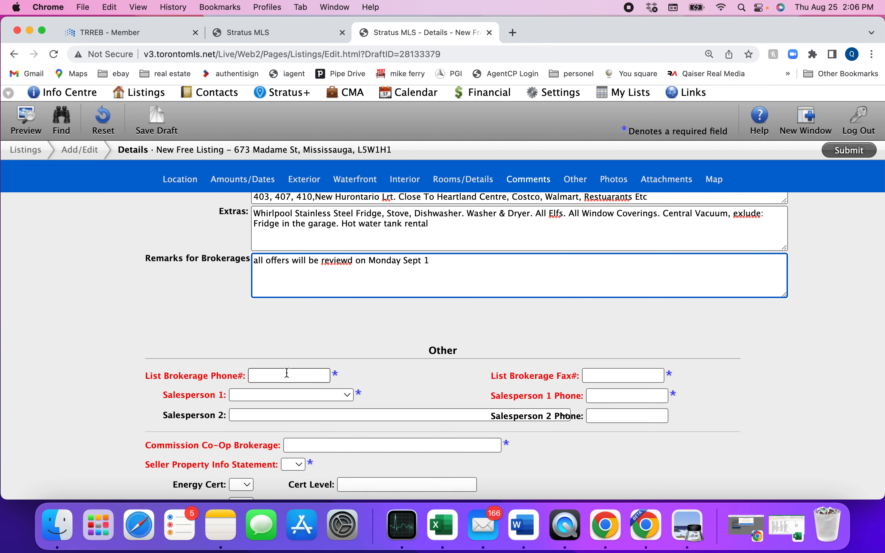
left_click(287, 373)
scroll(293, 381, "down", 5)
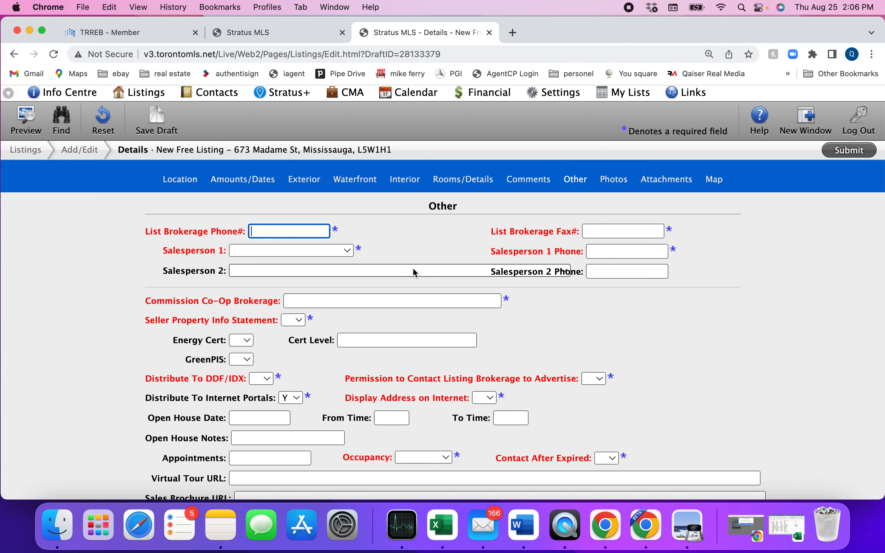
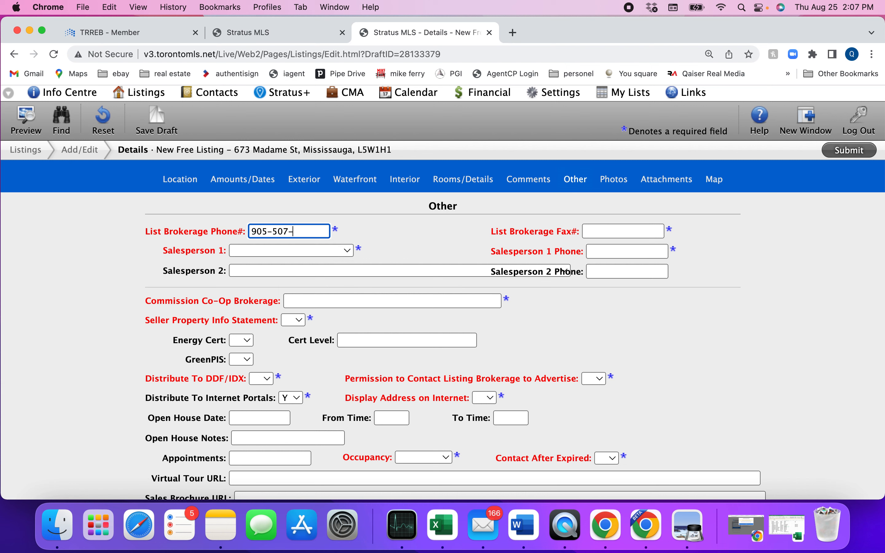
left_click(593, 230)
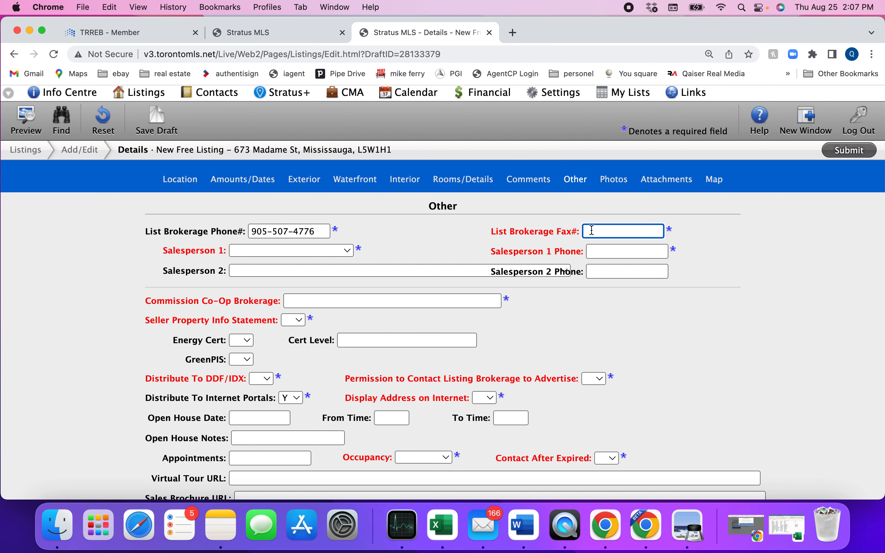
Choose the first salesperson for Salesperson 1 and enter that salesperson's phone number
left_click(294, 250)
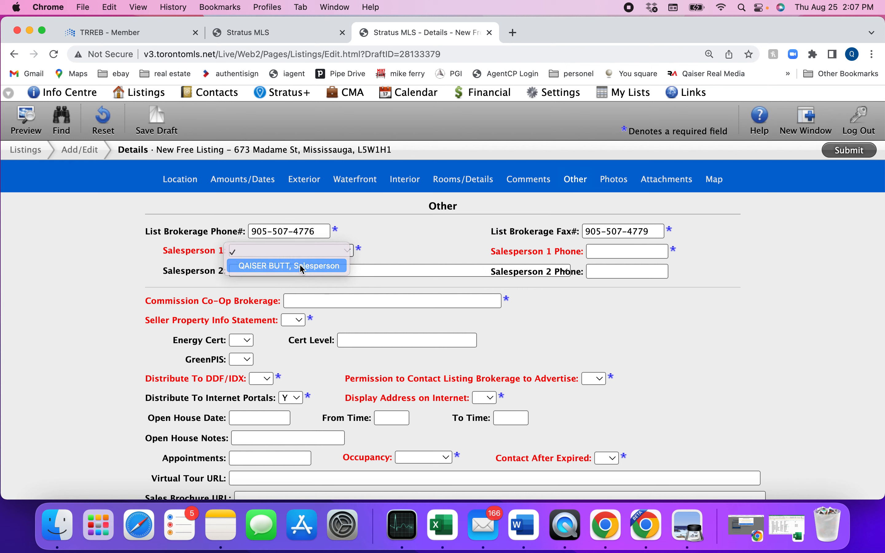
left_click(300, 265)
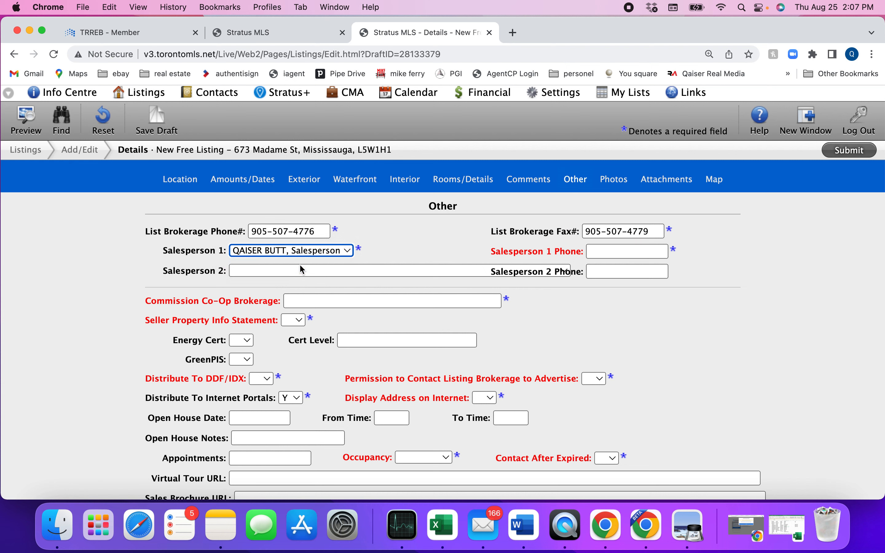
left_click(610, 255)
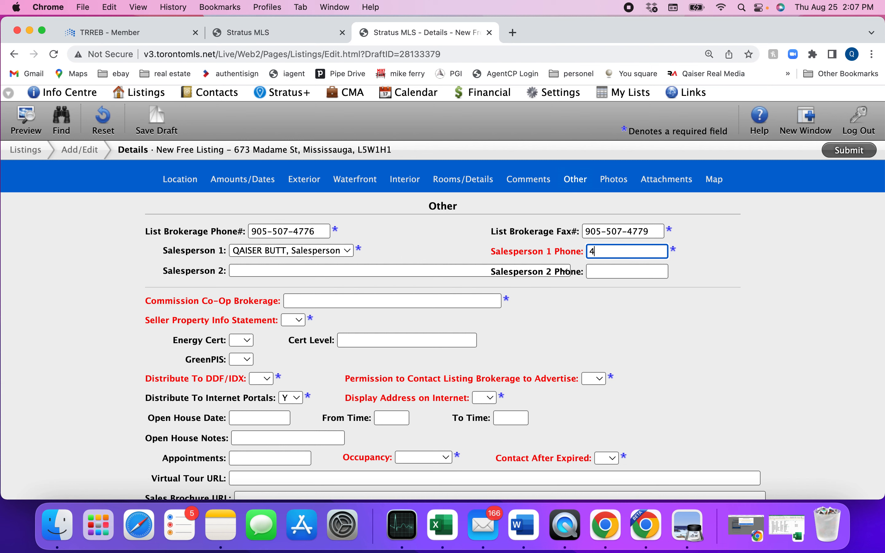
scroll(586, 300, "down", 1)
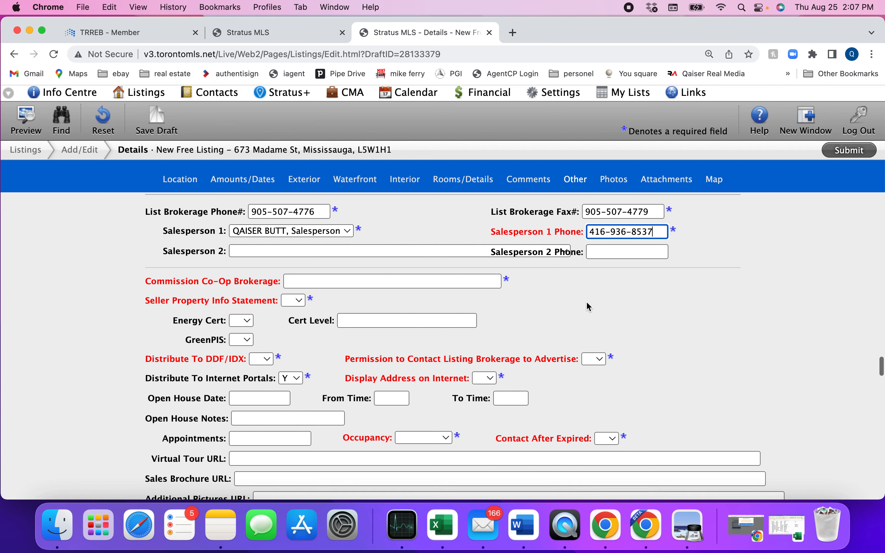
left_click(306, 283)
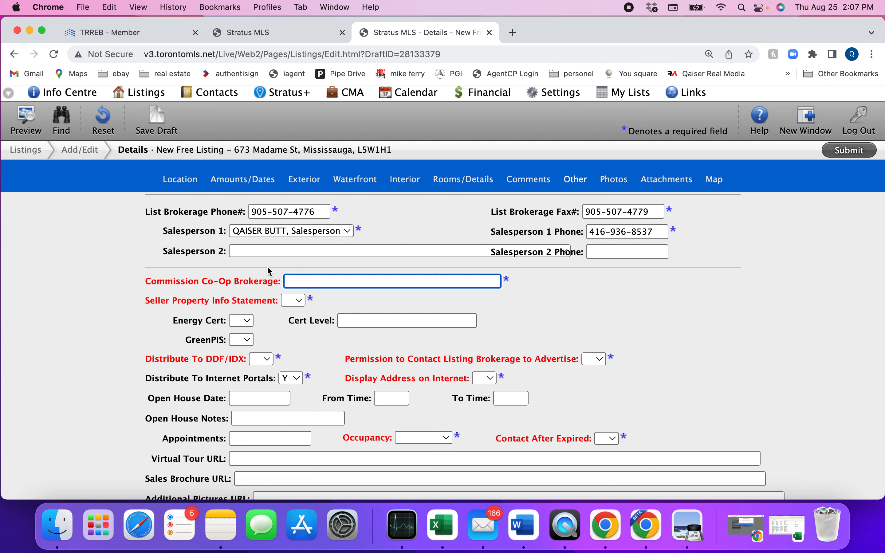
Enter 2.5 % co-op commission, Seller Property Info Statement N, and DDF/IDX distribution Y
type("2.5 %")
left_click(293, 301)
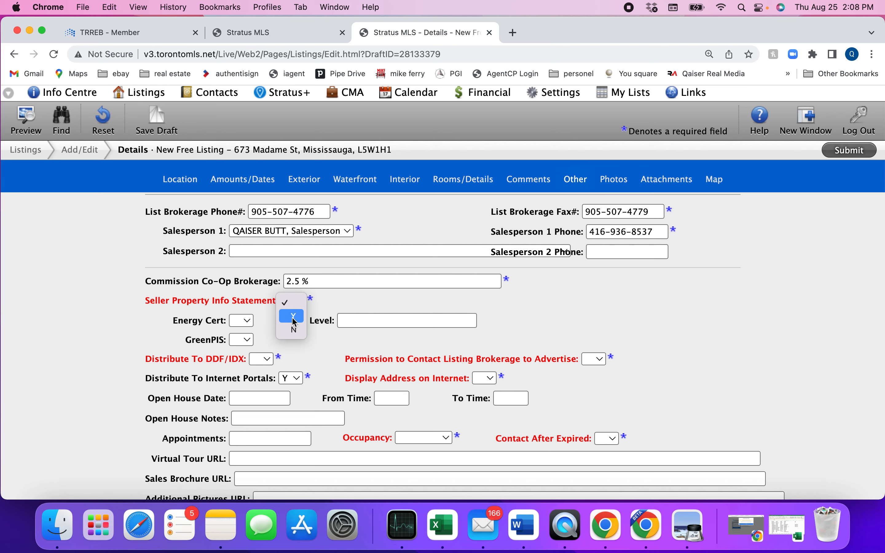
left_click(294, 330)
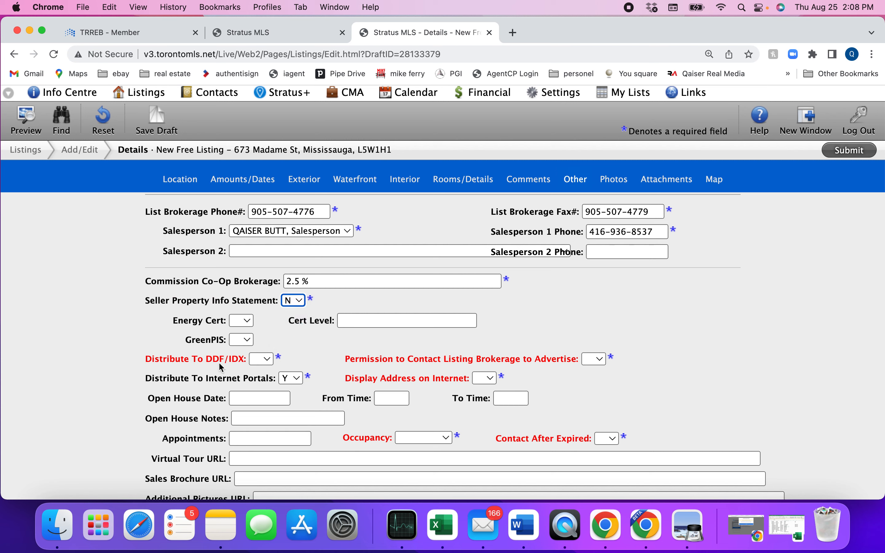
left_click(267, 361)
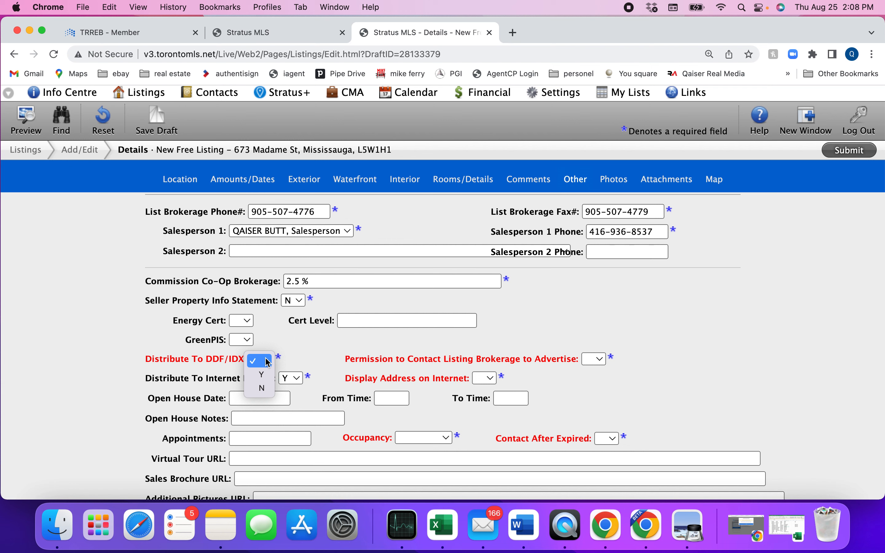
left_click(261, 374)
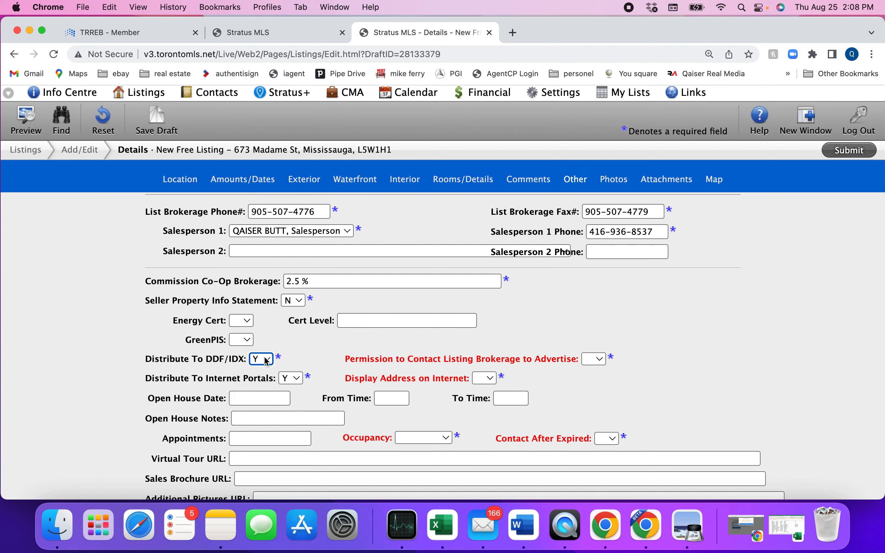
left_click(267, 361)
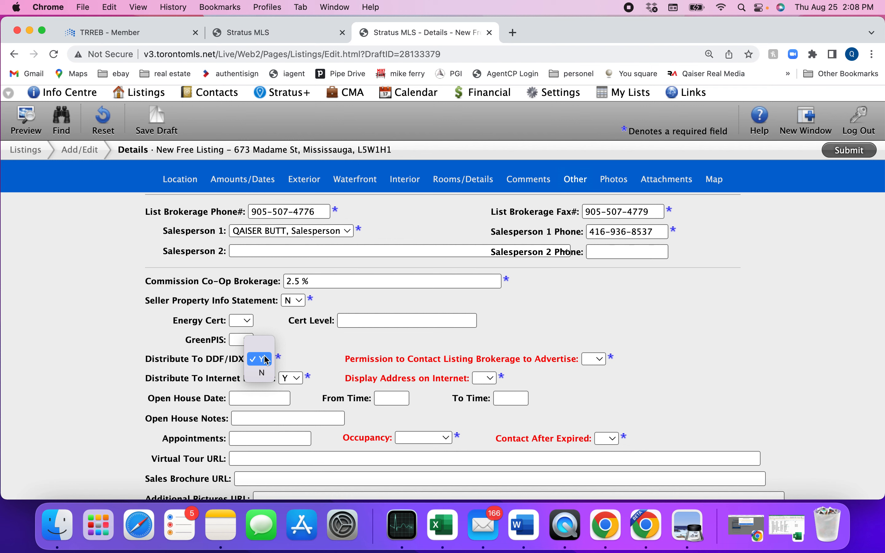
left_click(262, 373)
left_click(266, 361)
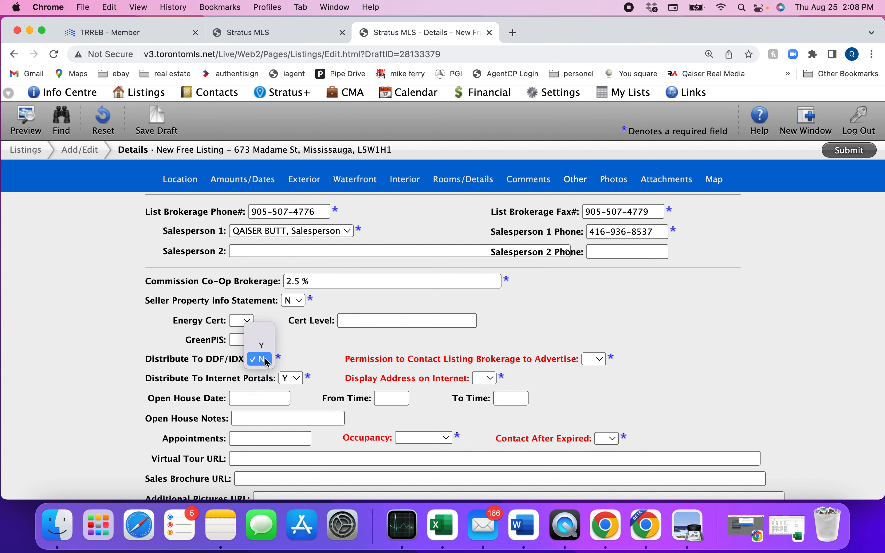
left_click(262, 345)
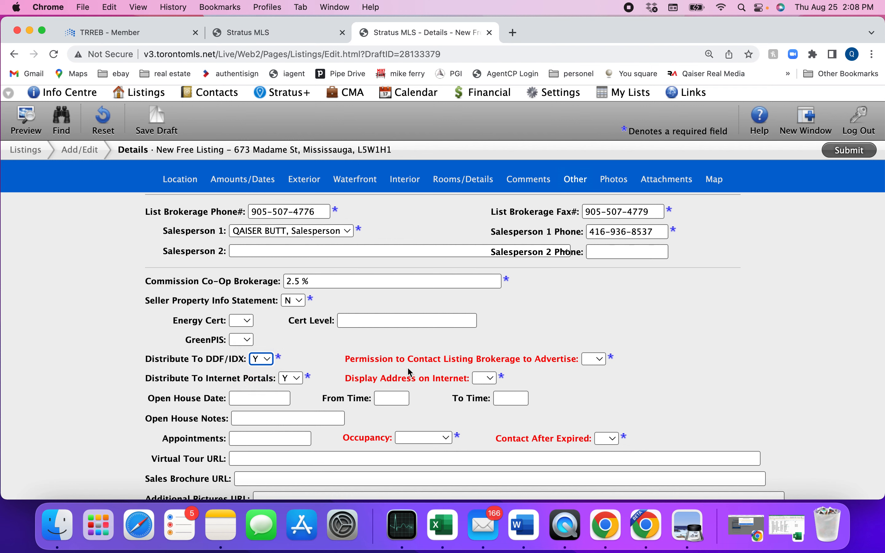
Set the permission to advertise fields to Y
left_click(601, 363)
left_click(601, 380)
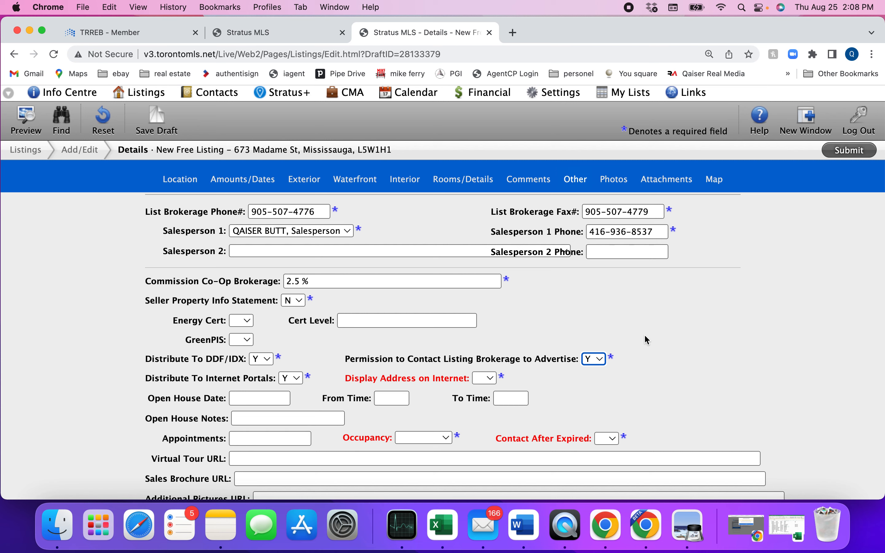
left_click(595, 361)
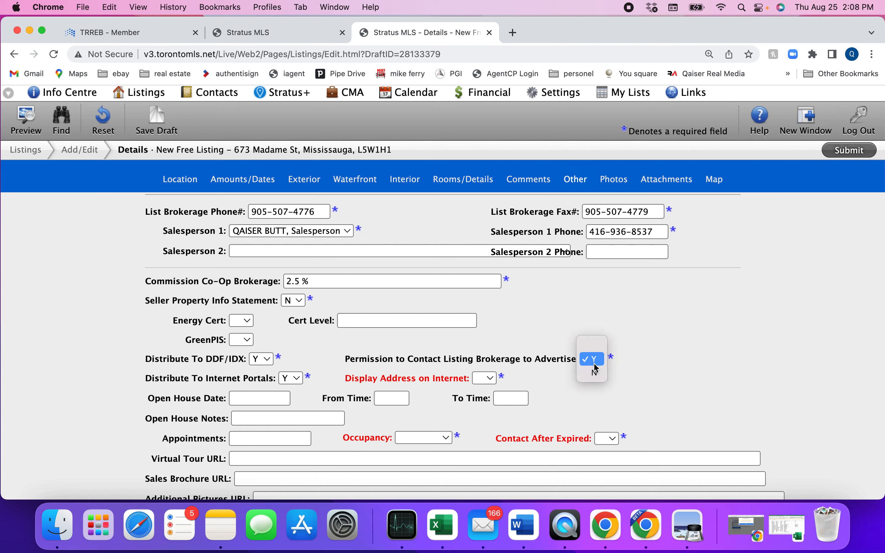
left_click(594, 373)
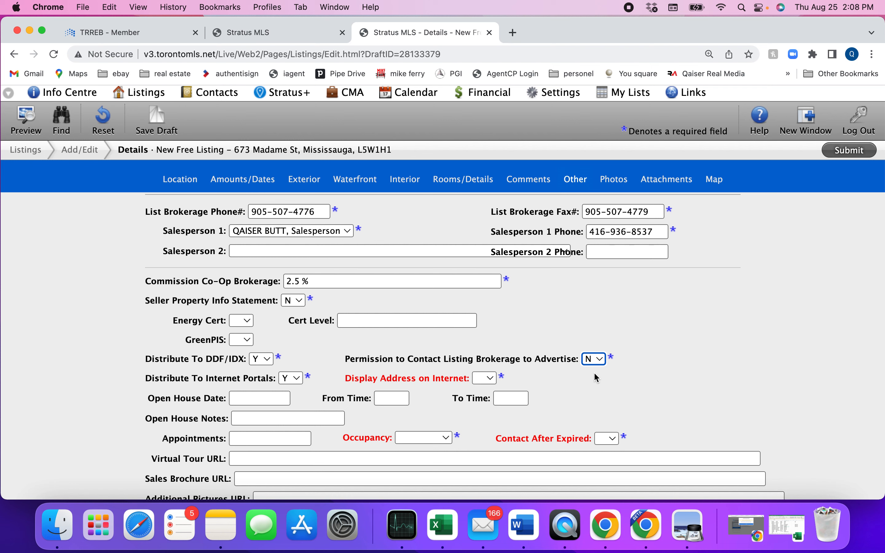
left_click(596, 359)
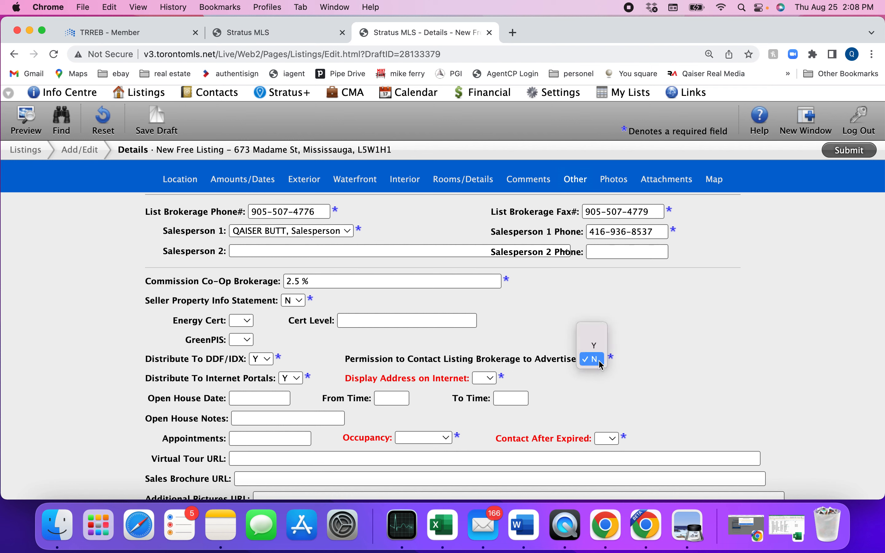
left_click(598, 359)
left_click(596, 359)
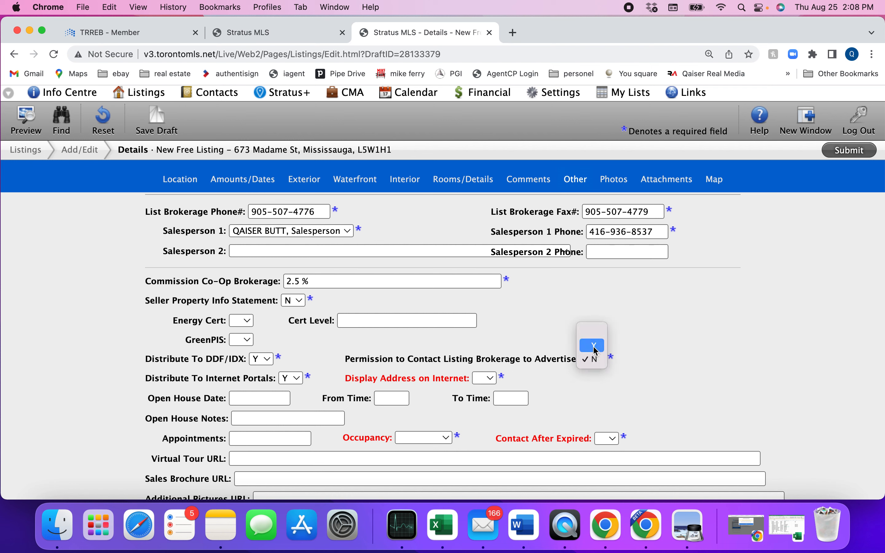
left_click(593, 346)
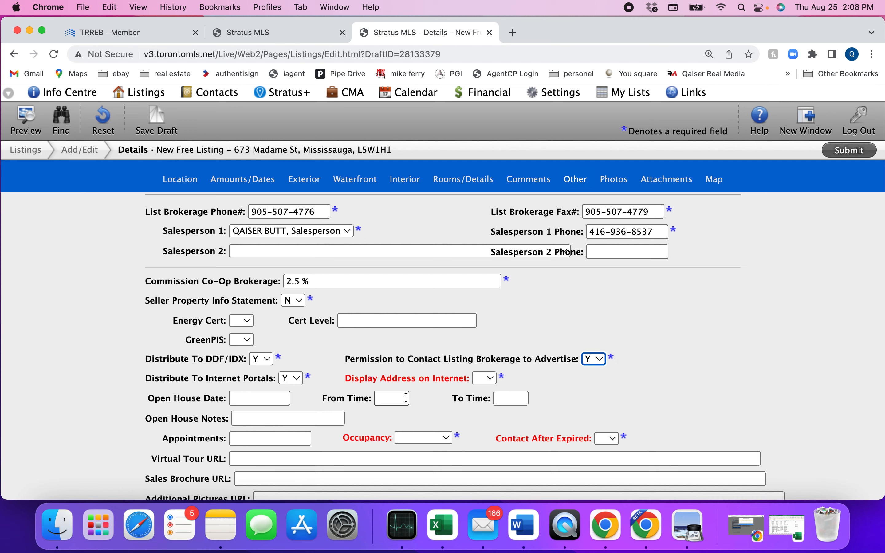
scroll(340, 349, "down", 2)
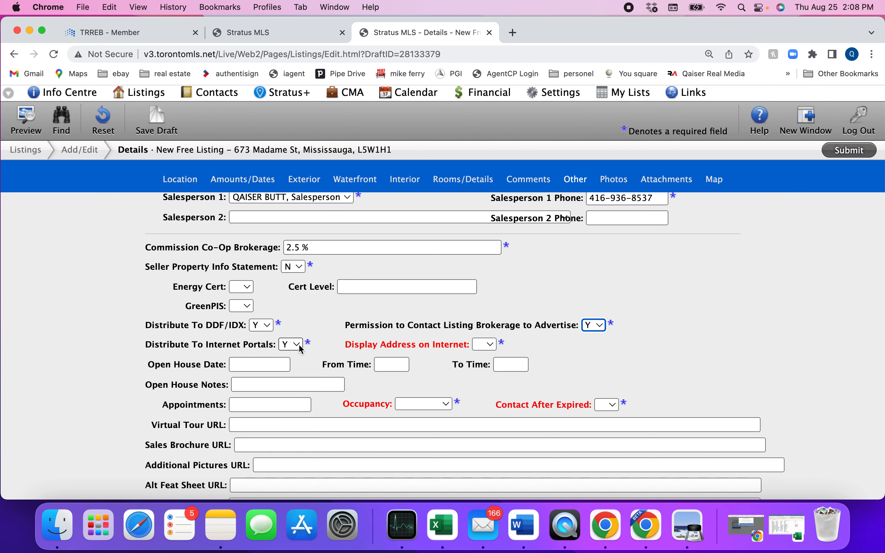
left_click(597, 325)
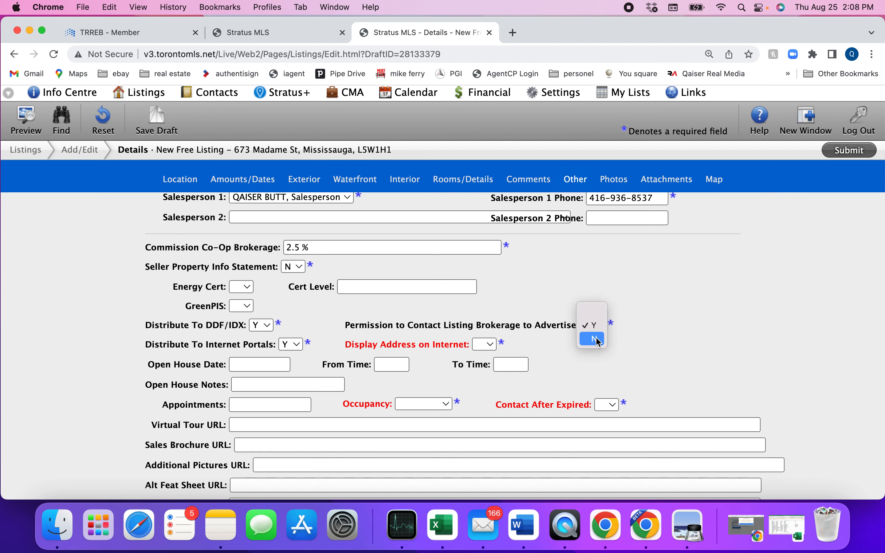
left_click(598, 341)
left_click(594, 328)
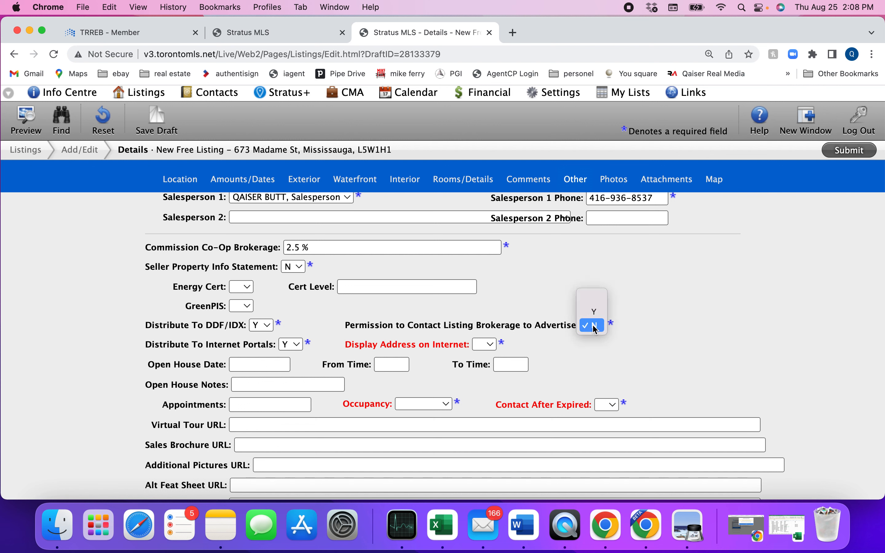
left_click(594, 311)
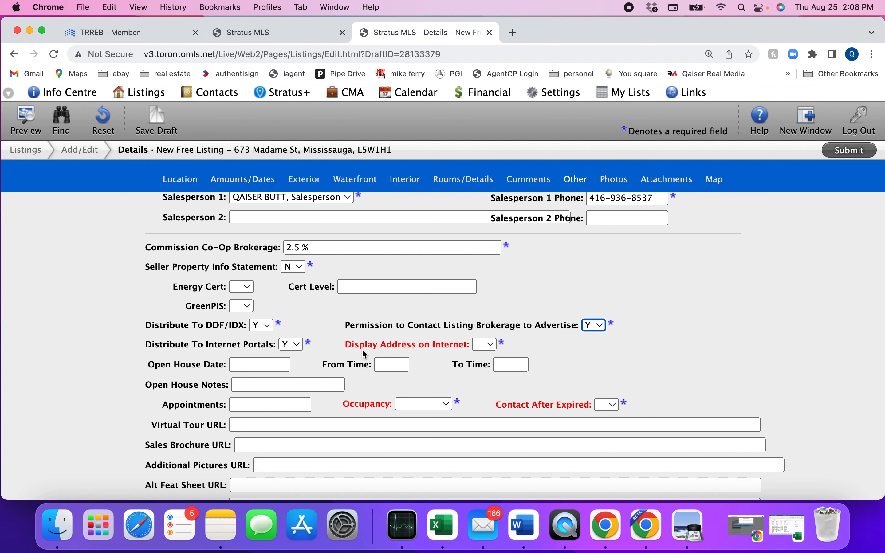
Set Display Address on Internet to Y
left_click(490, 343)
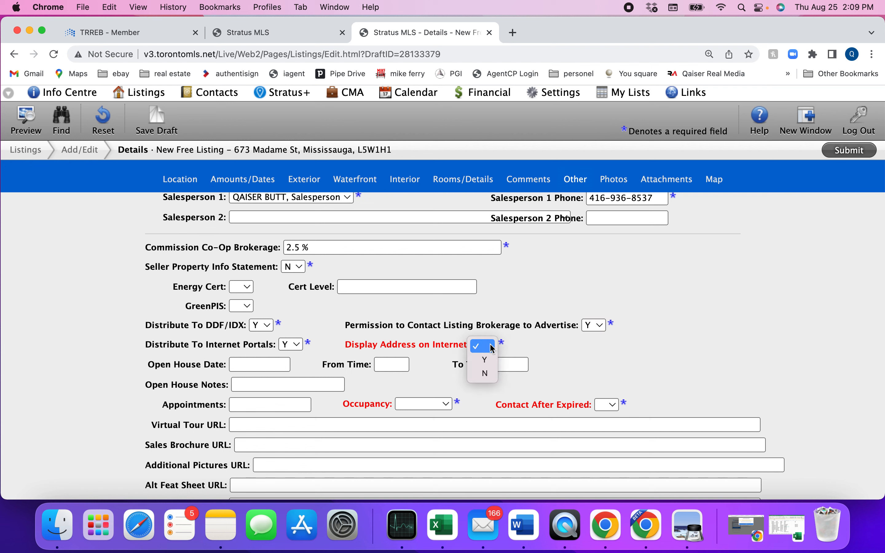
left_click(486, 367)
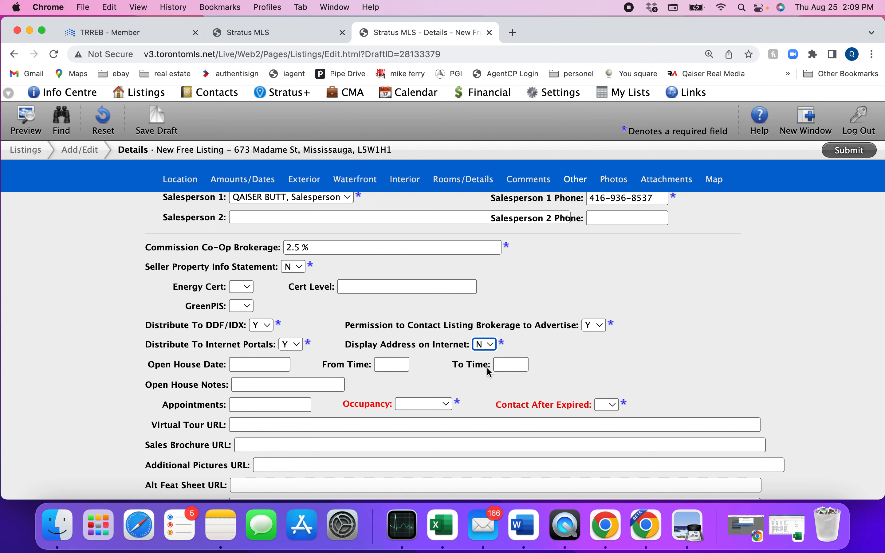
left_click(483, 349)
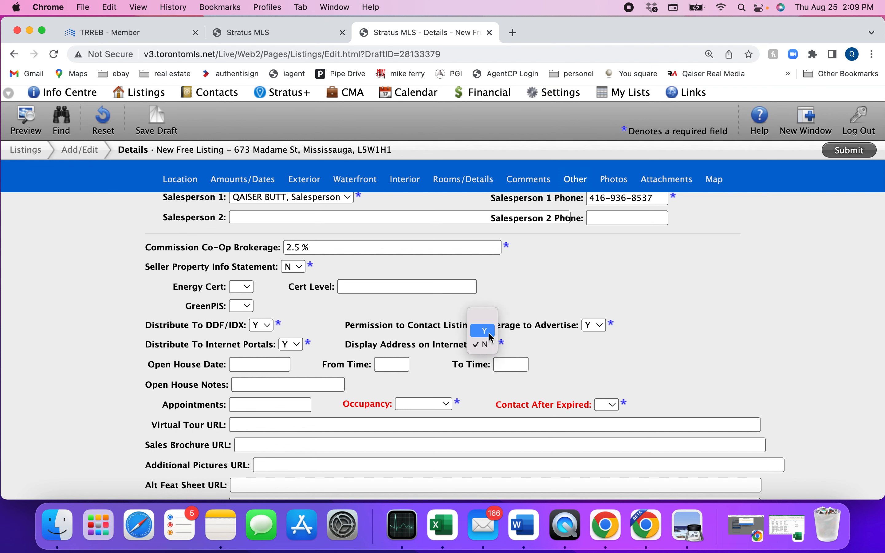
left_click(491, 339)
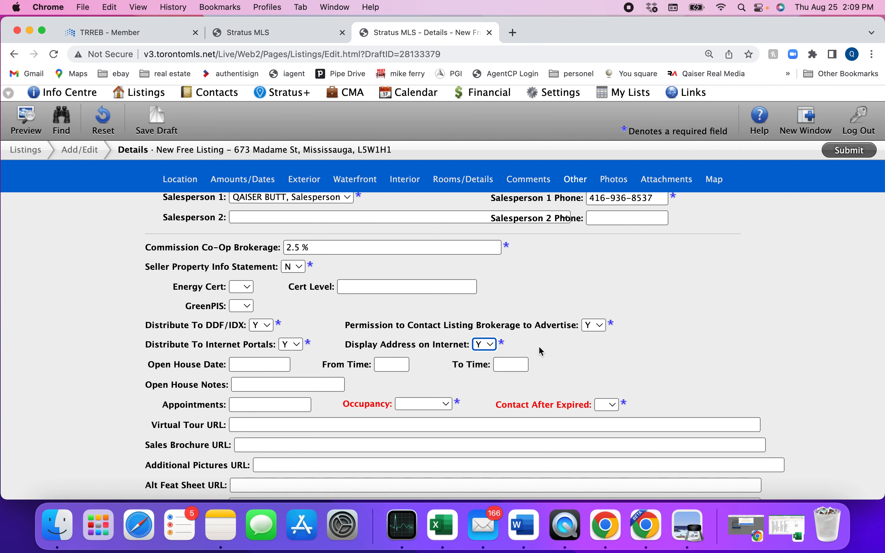
scroll(562, 351, "down", 3)
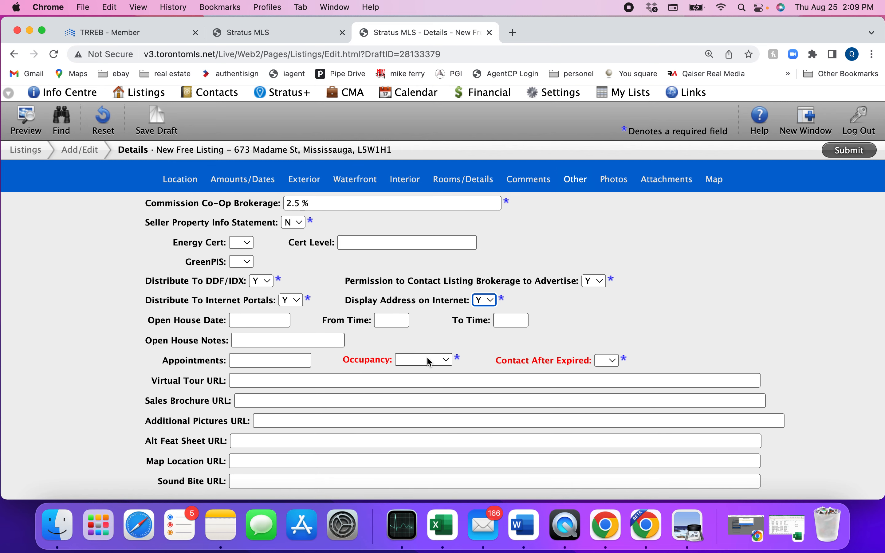
Choose Owner for Occupancy and N for Contact After Expired, replacing the first picks of Vacant and Y
left_click(430, 361)
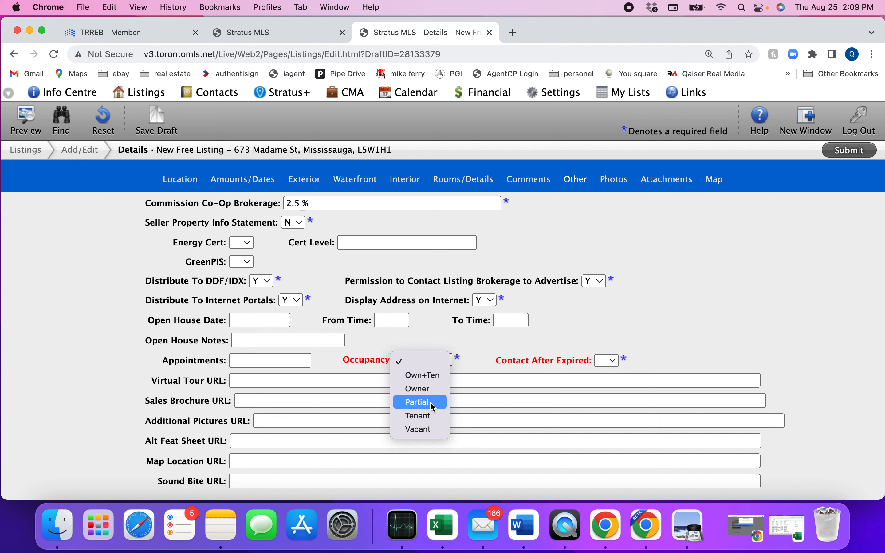
left_click(420, 429)
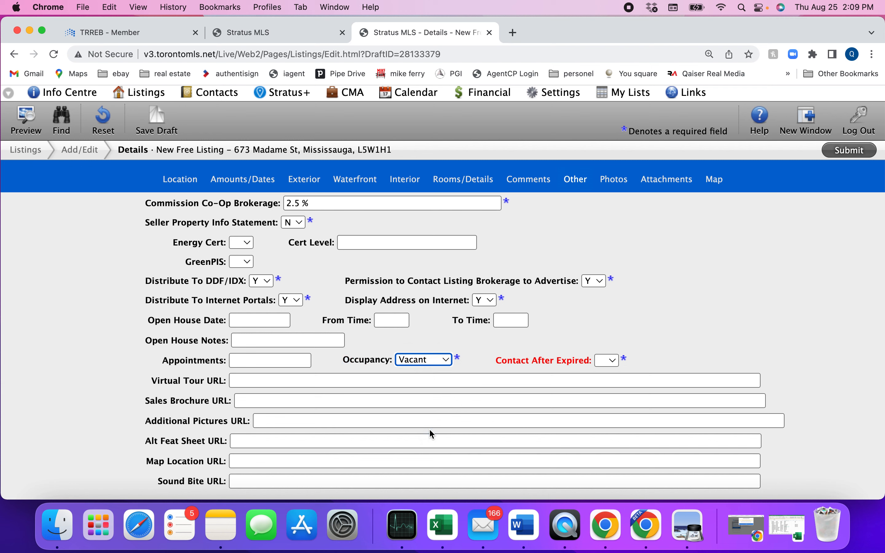
left_click(428, 363)
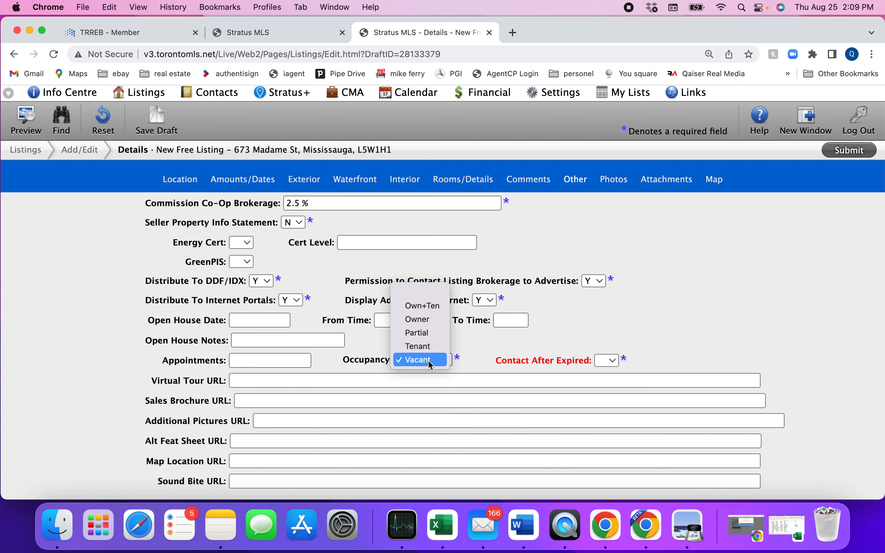
left_click(429, 322)
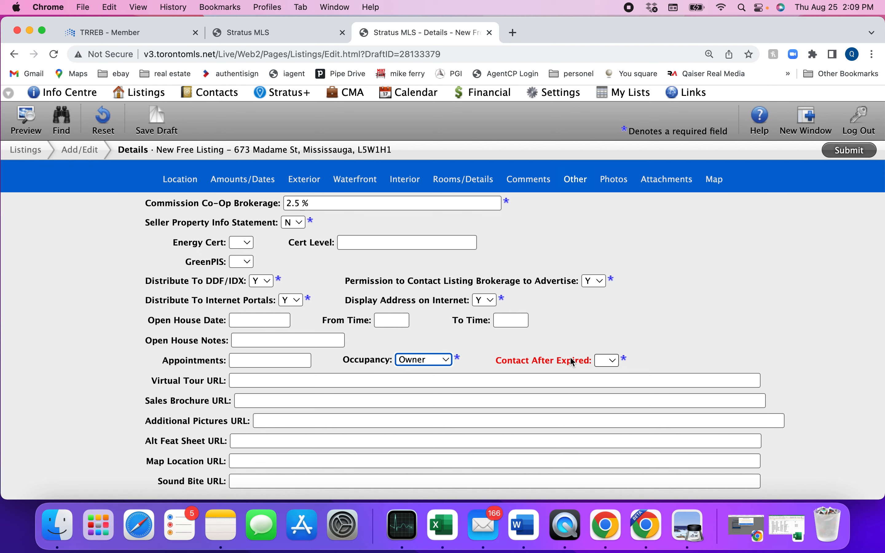
left_click(611, 361)
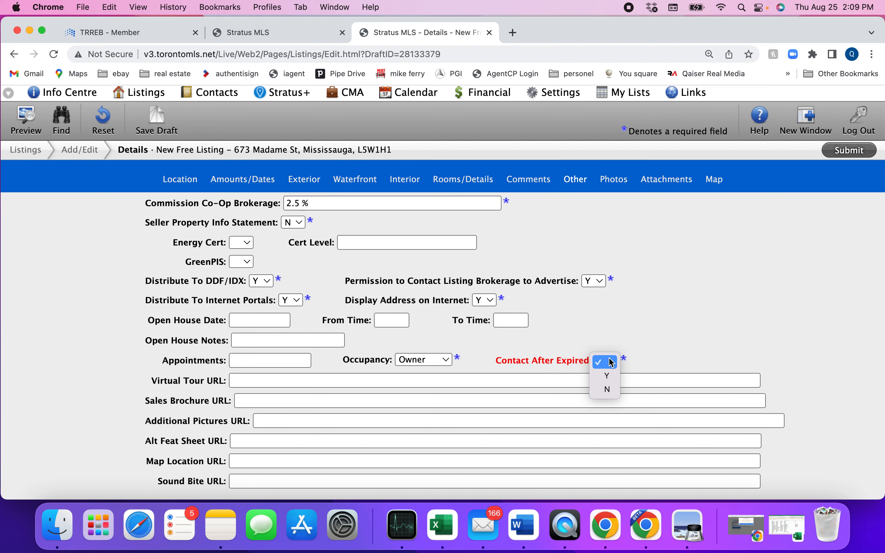
left_click(606, 377)
left_click(608, 361)
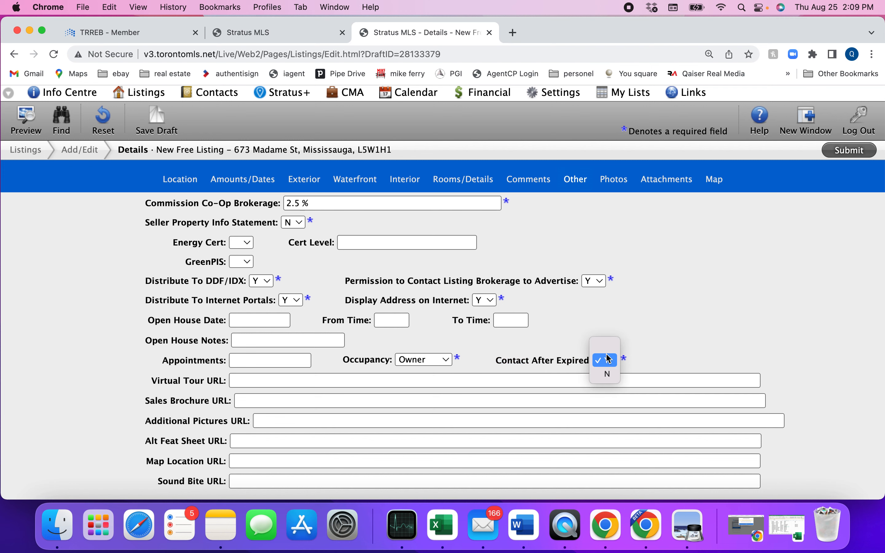
left_click(608, 373)
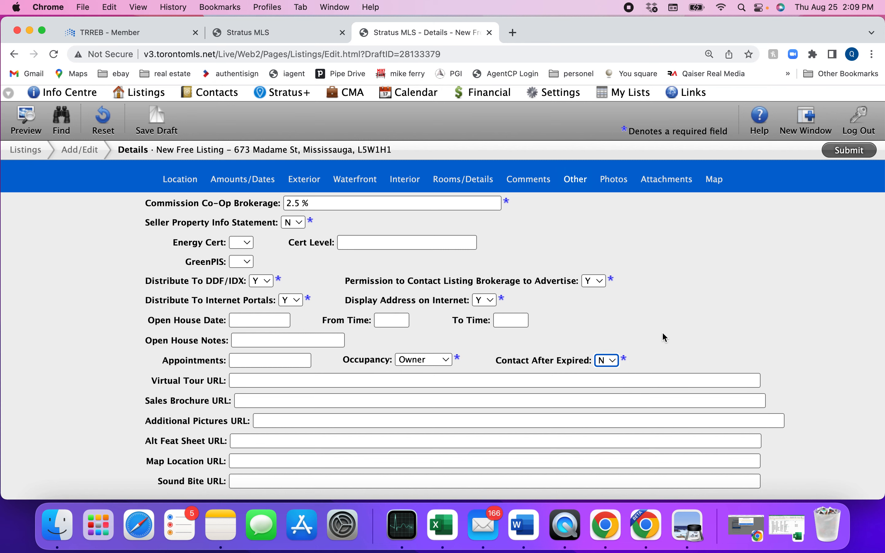
Scroll down to the empty Photos section and start a photo upload from its Upload tile
scroll(661, 332, "down", 2)
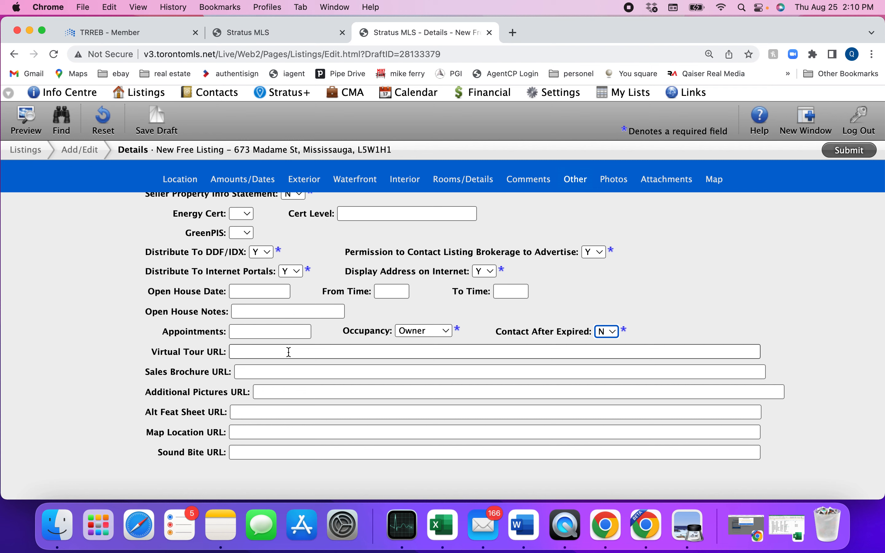
scroll(289, 352, "down", 5)
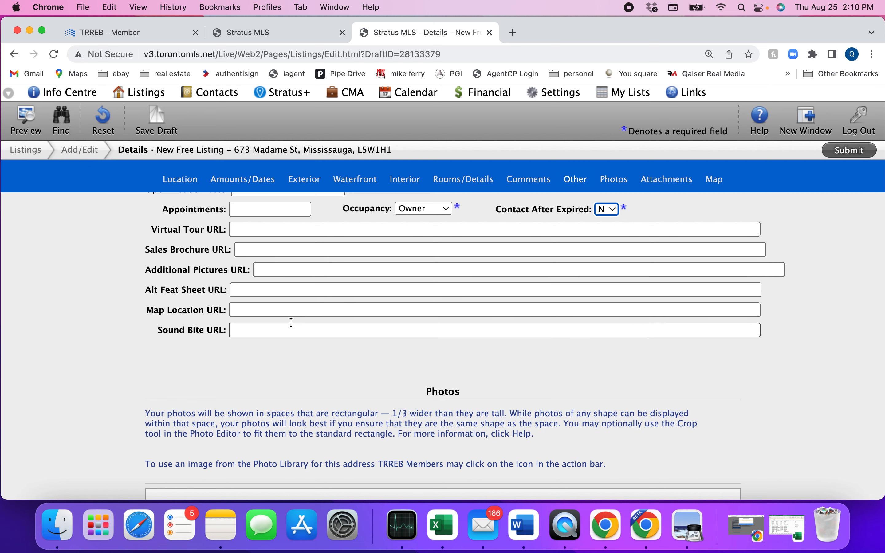
scroll(286, 345, "down", 5)
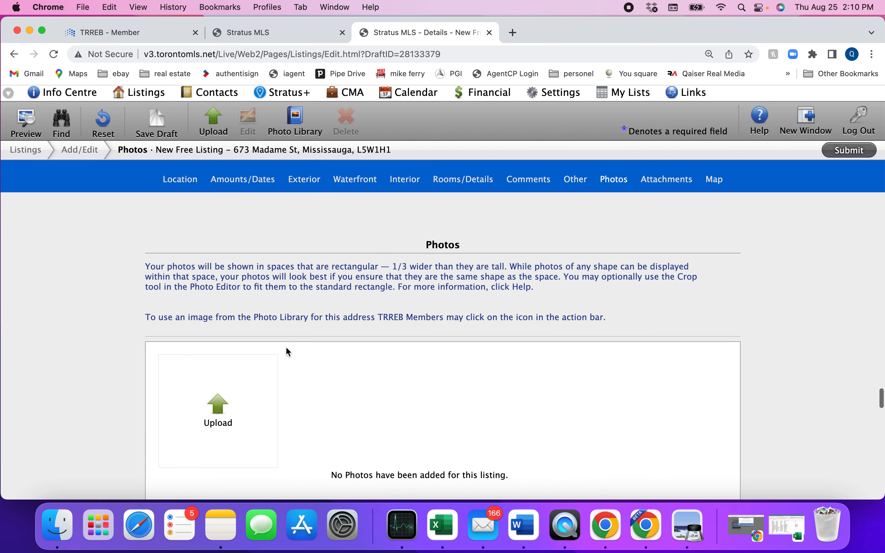
scroll(286, 348, "down", 2)
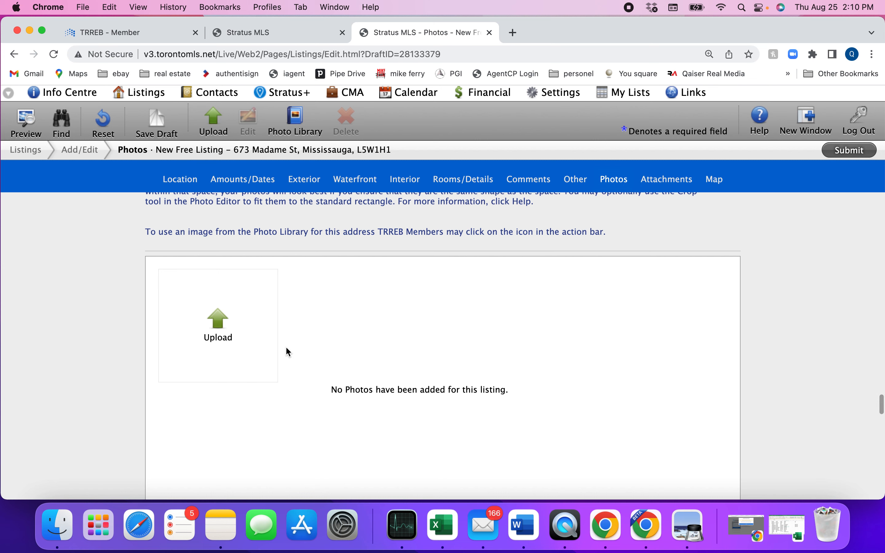
left_click(220, 321)
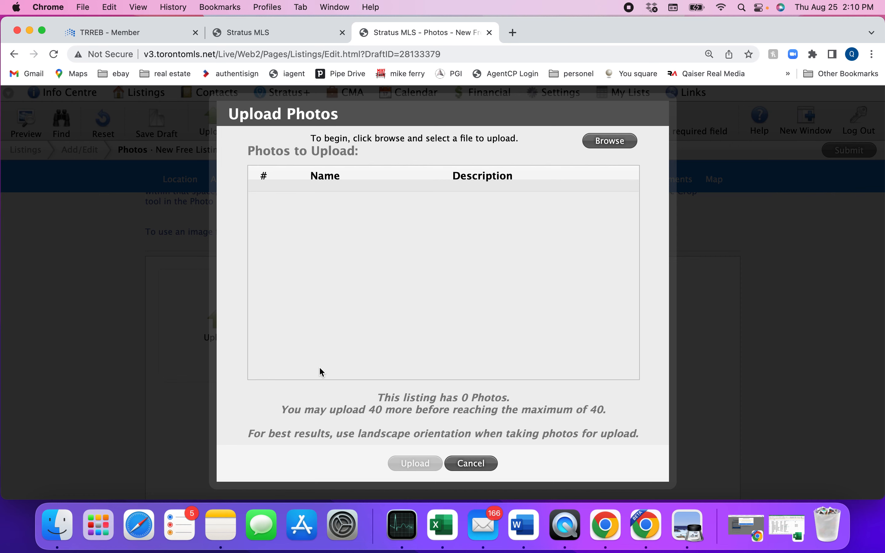
left_click(603, 143)
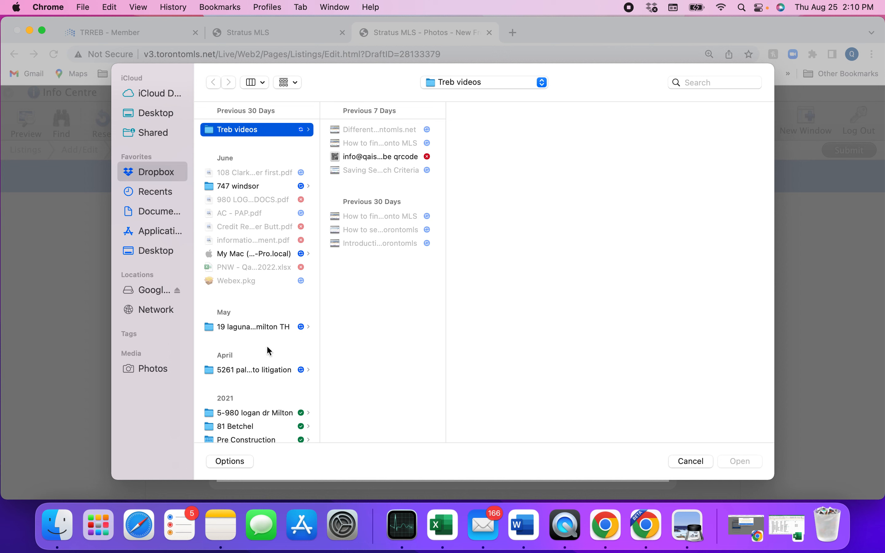
scroll(266, 351, "down", 2)
scroll(265, 350, "down", 8)
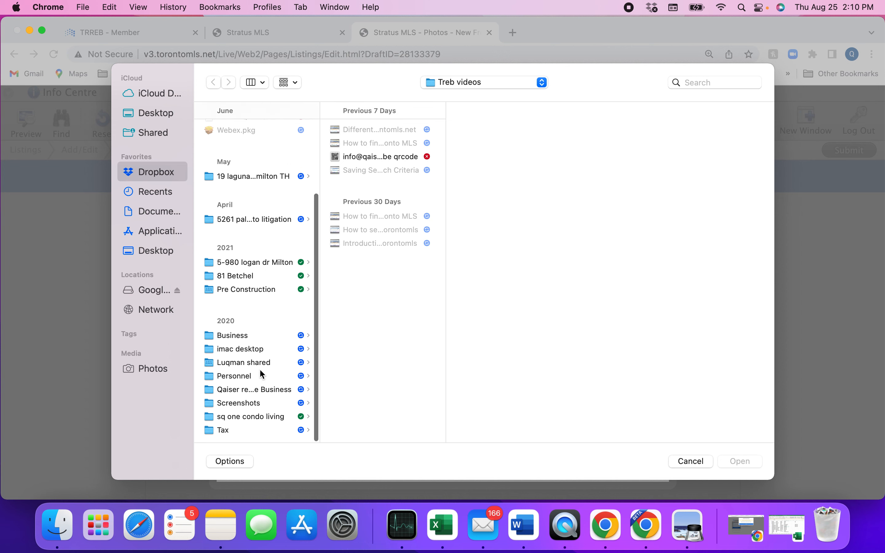
left_click(252, 390)
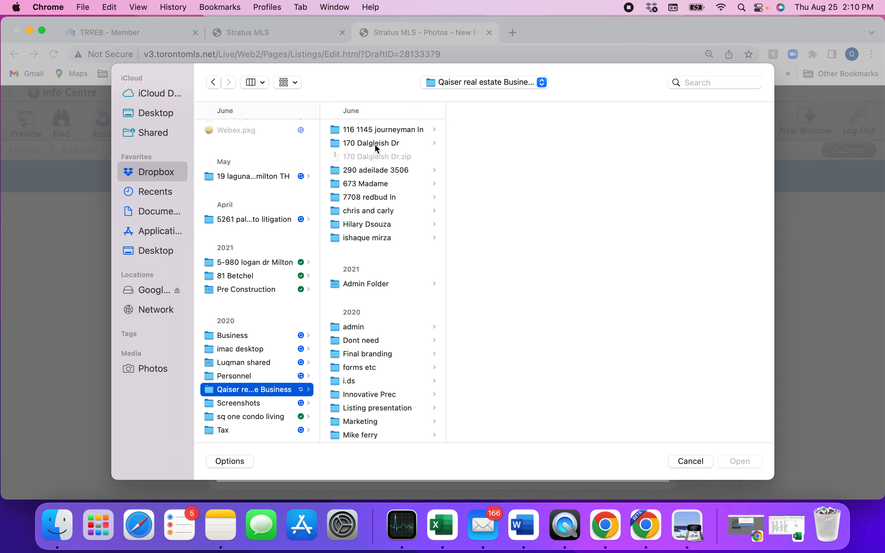
scroll(372, 242, "down", 3)
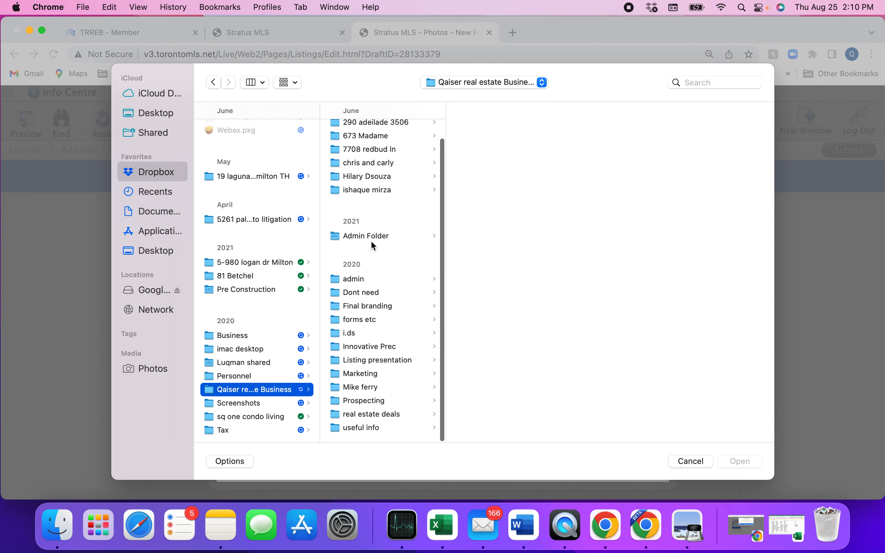
left_click(371, 415)
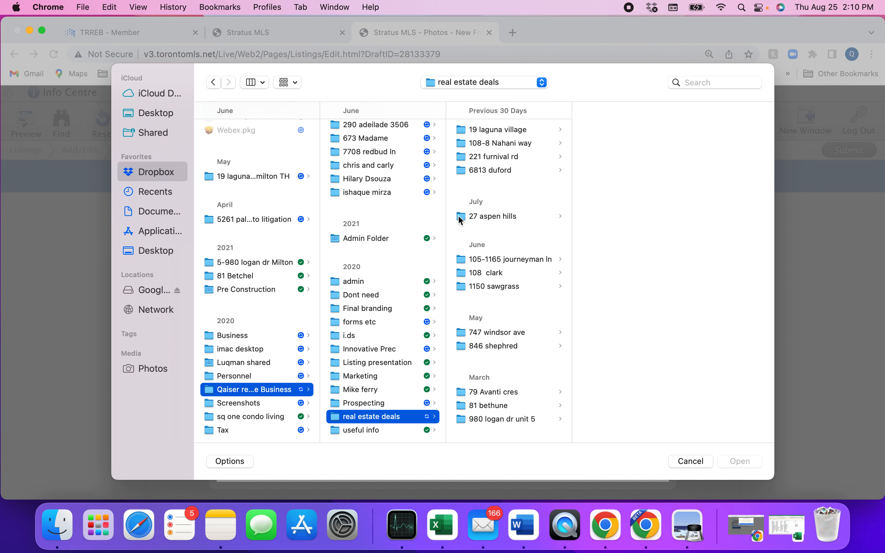
scroll(364, 306, "up", 1)
scroll(364, 306, "up", 3)
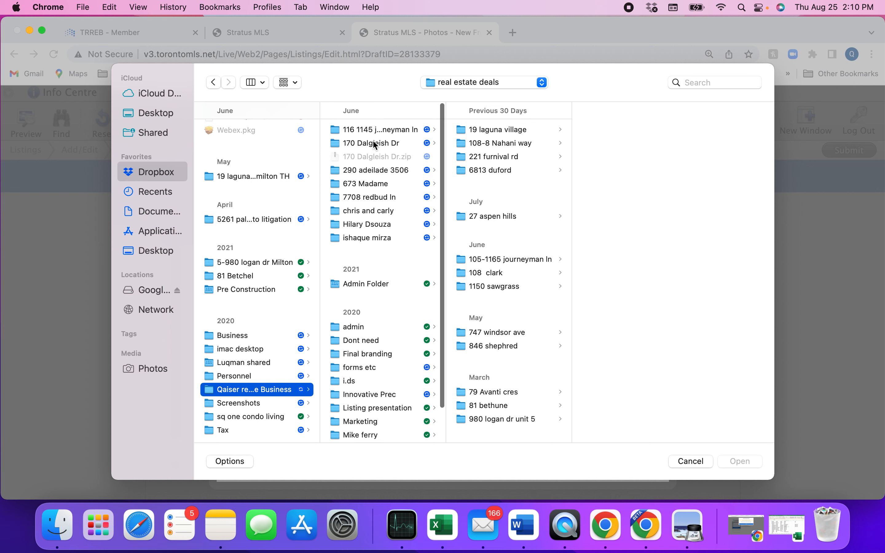
left_click(369, 184)
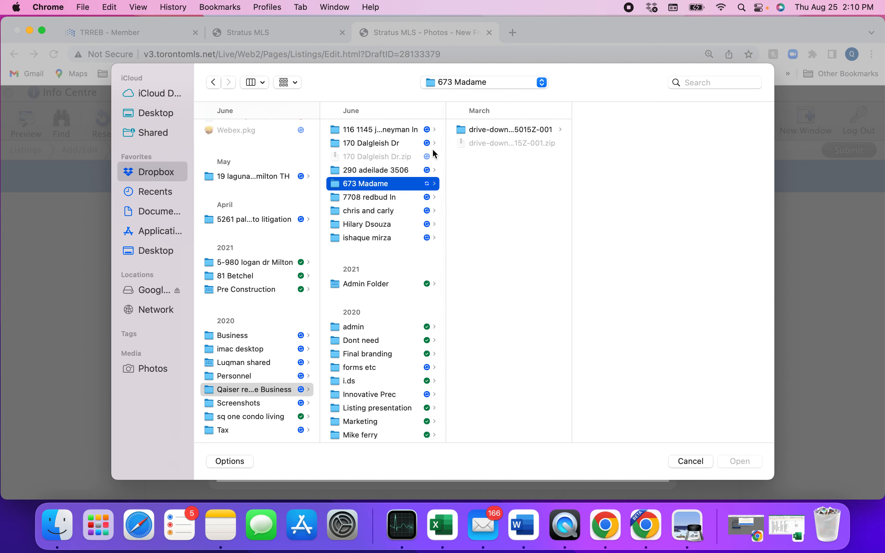
left_click(479, 132)
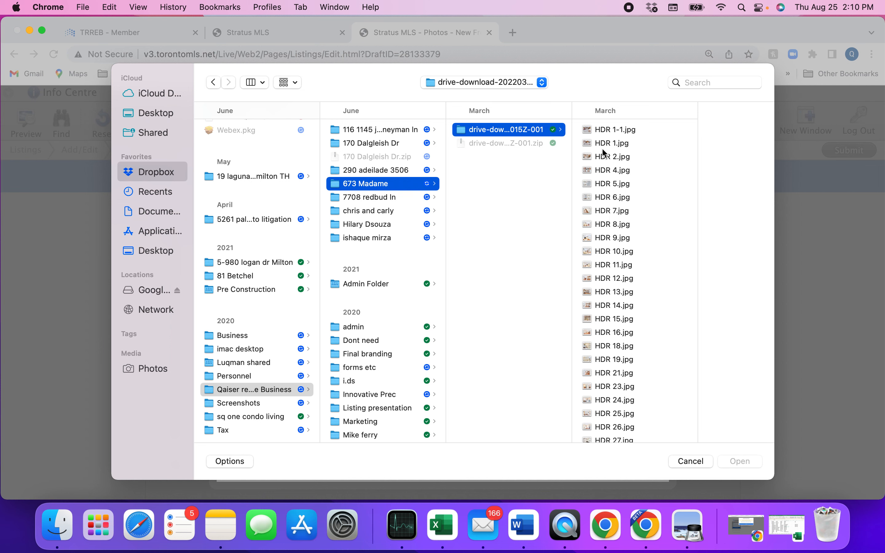
left_click(609, 130)
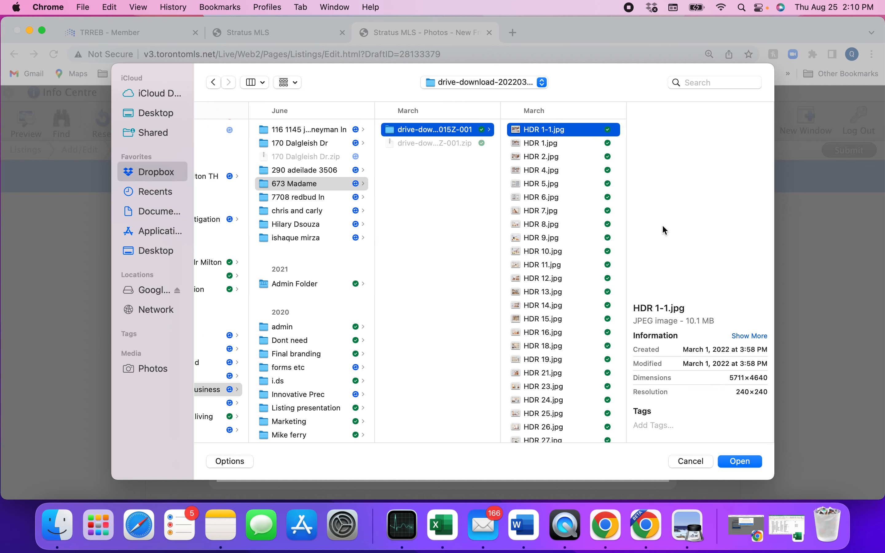
left_click(734, 460)
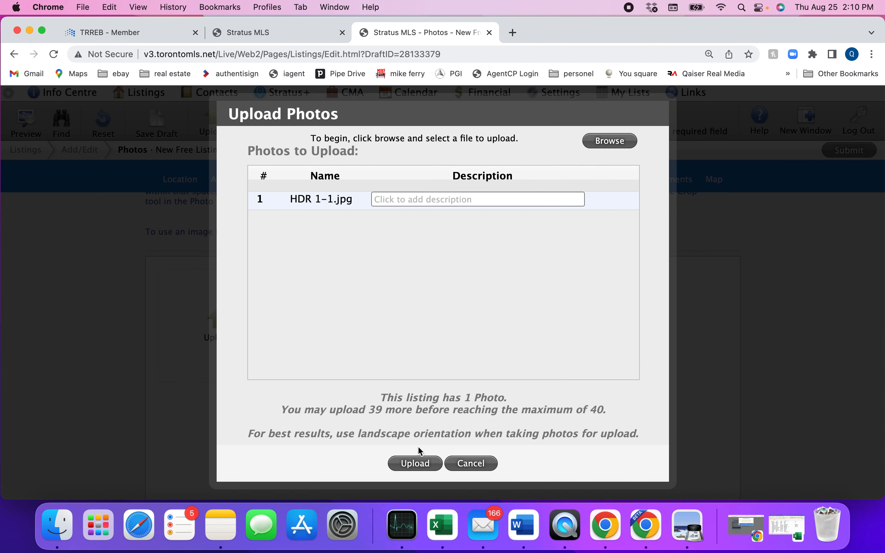
Upload the queued HDR 1-1.jpg so it becomes the listing's first photo
left_click(417, 465)
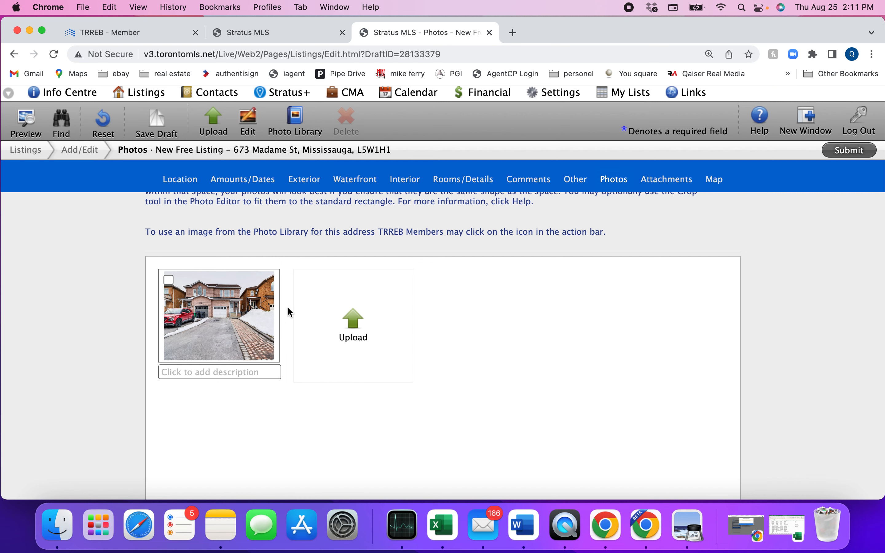
Brighten the uploaded house photo in the Edit Photo dialog and save the edit
left_click(221, 309)
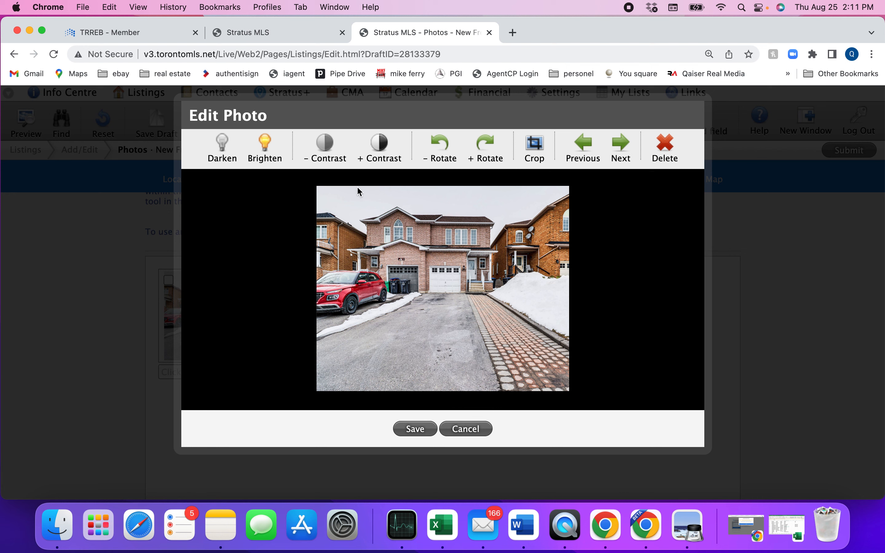
left_click(264, 149)
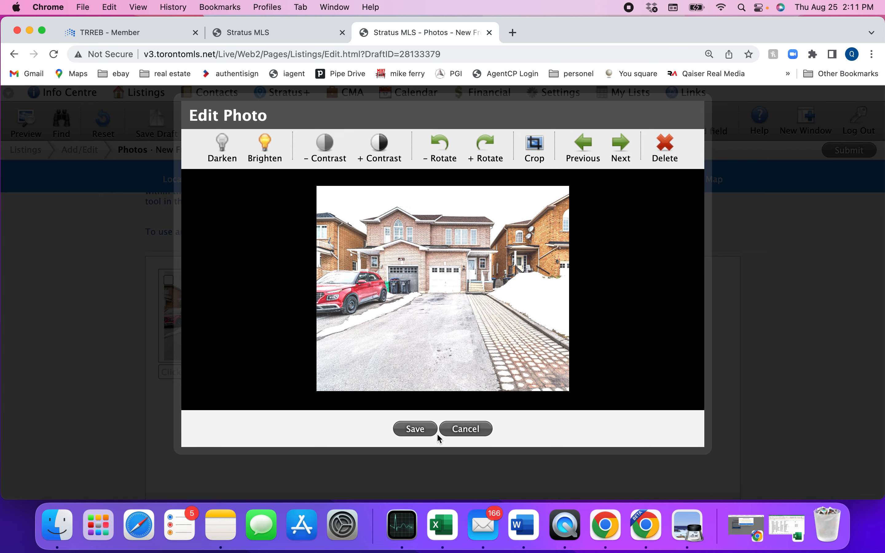
left_click(415, 429)
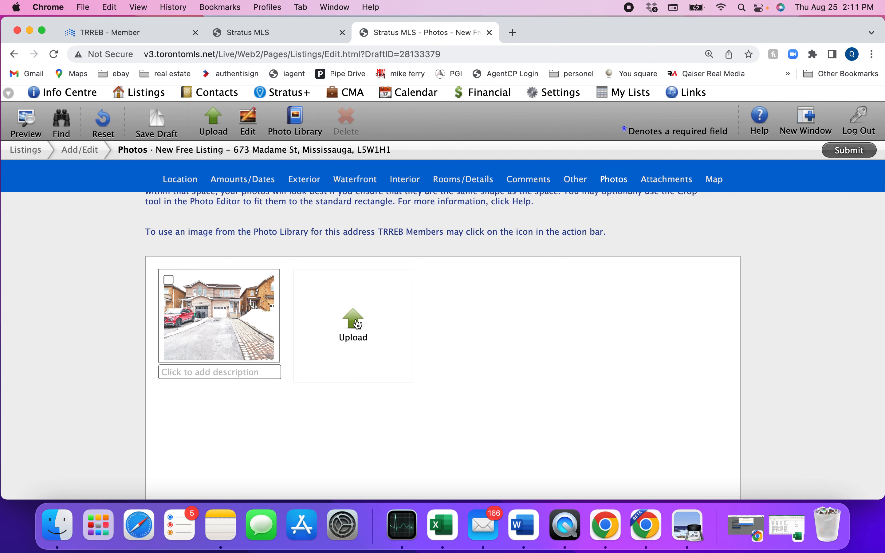
Scroll to Attachments, then cancel the Upload Attachments dialog without adding any file
scroll(99, 310, "down", 10)
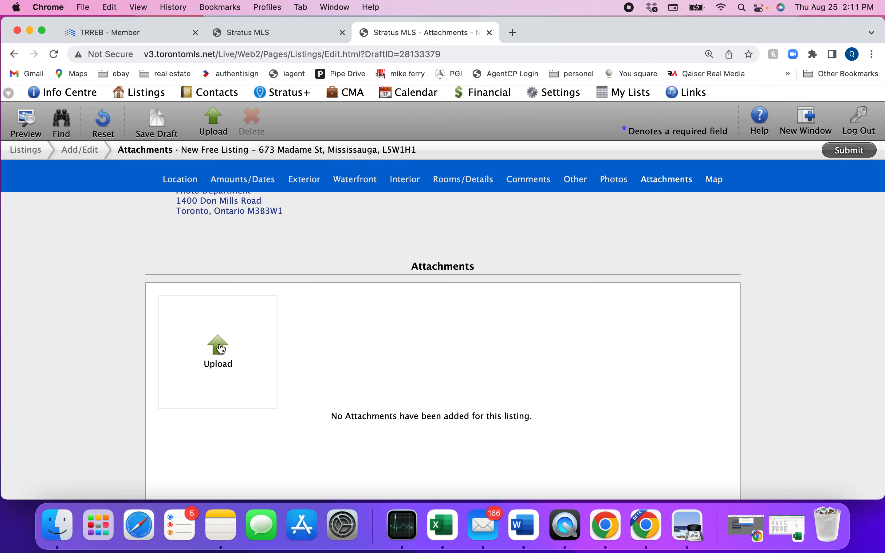
left_click(219, 349)
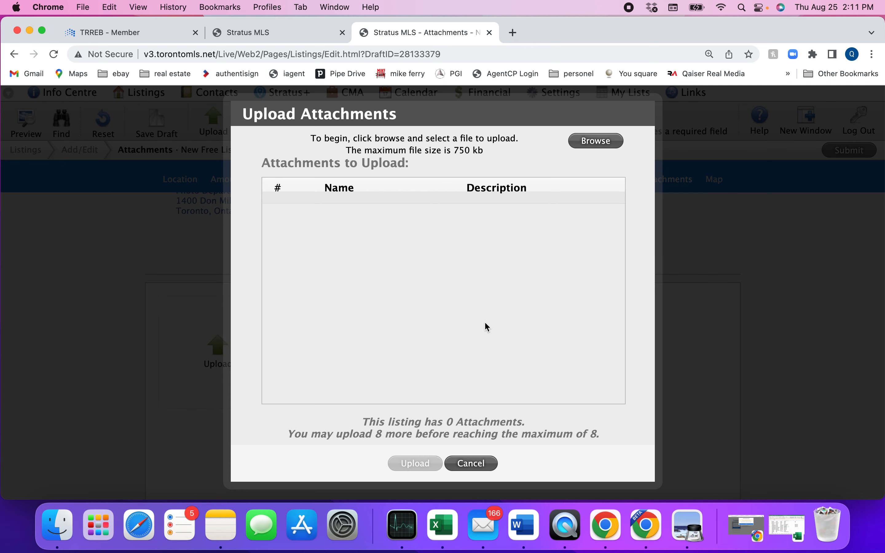
left_click(470, 464)
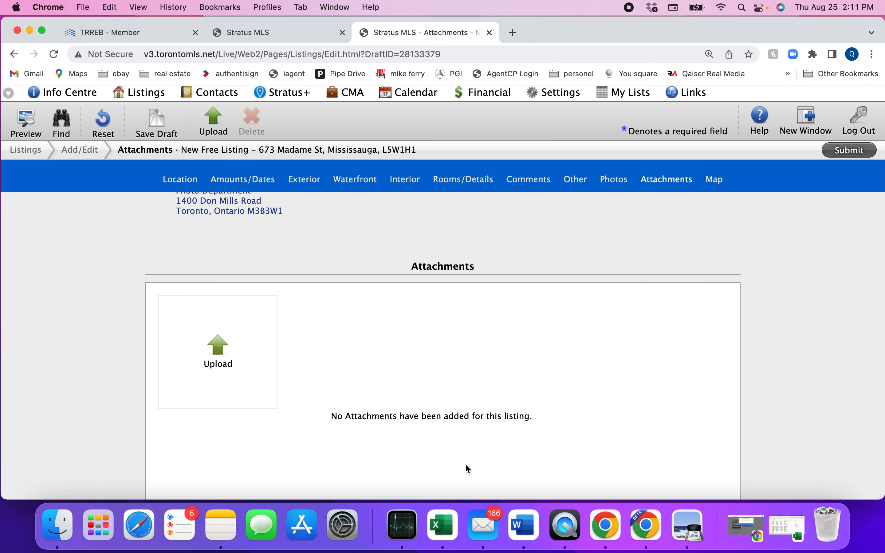
Pan and zoom the Google map to centre on the property's red marker
scroll(95, 381, "down", 10)
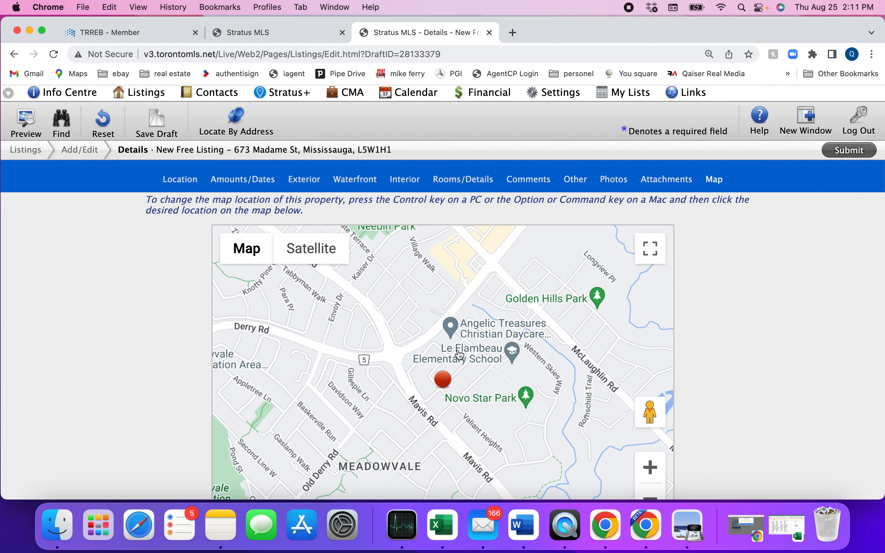
left_click_drag(470, 399, 459, 352)
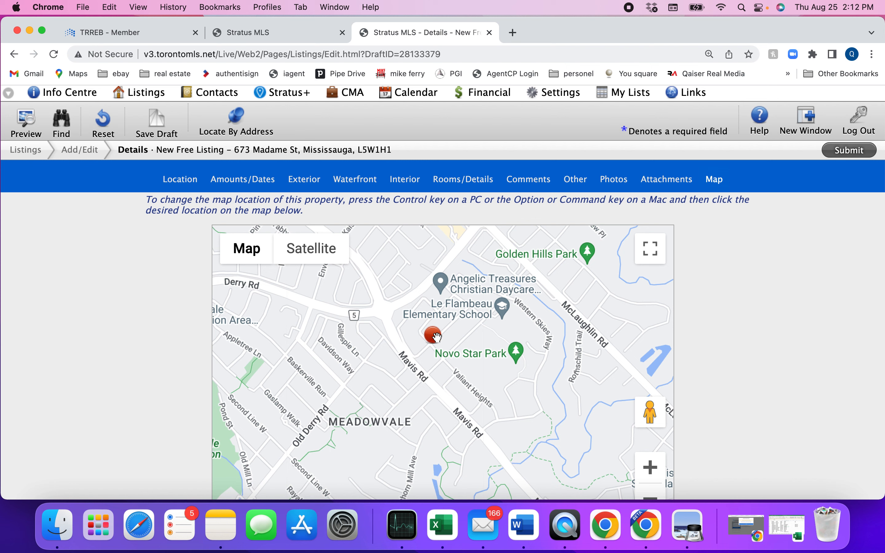
left_click_drag(436, 336, 391, 331)
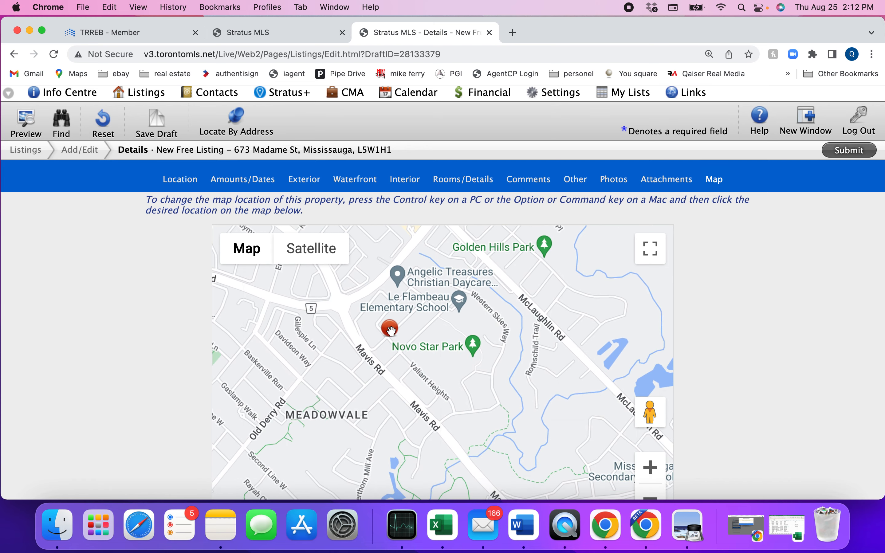
double_click(391, 330)
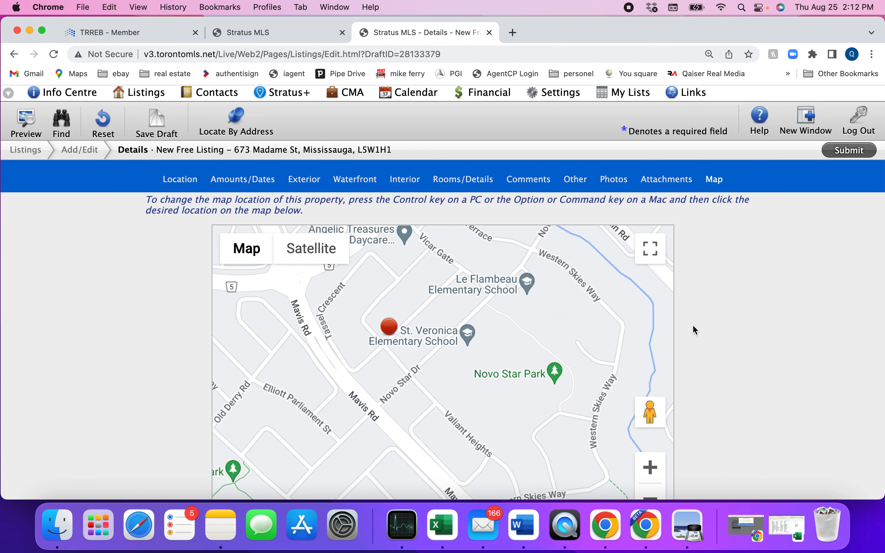
scroll(704, 325, "down", 4)
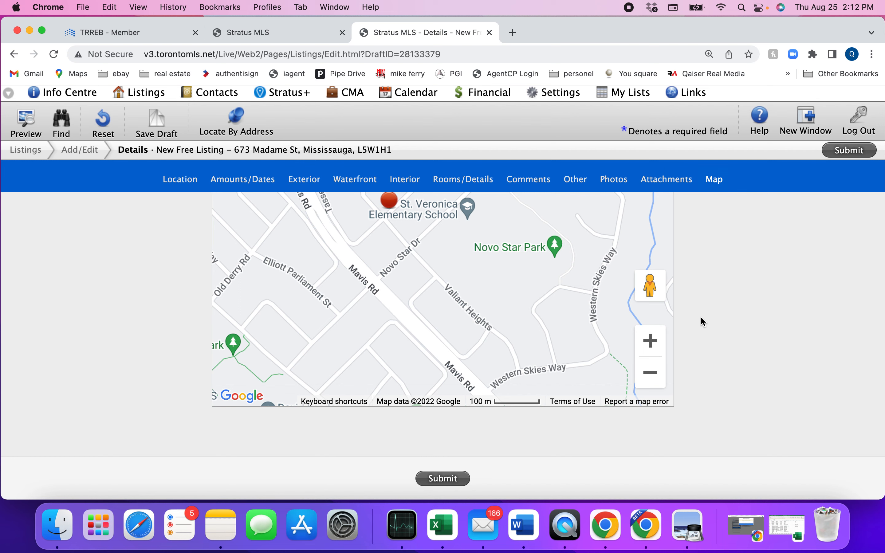
scroll(701, 313, "up", 2)
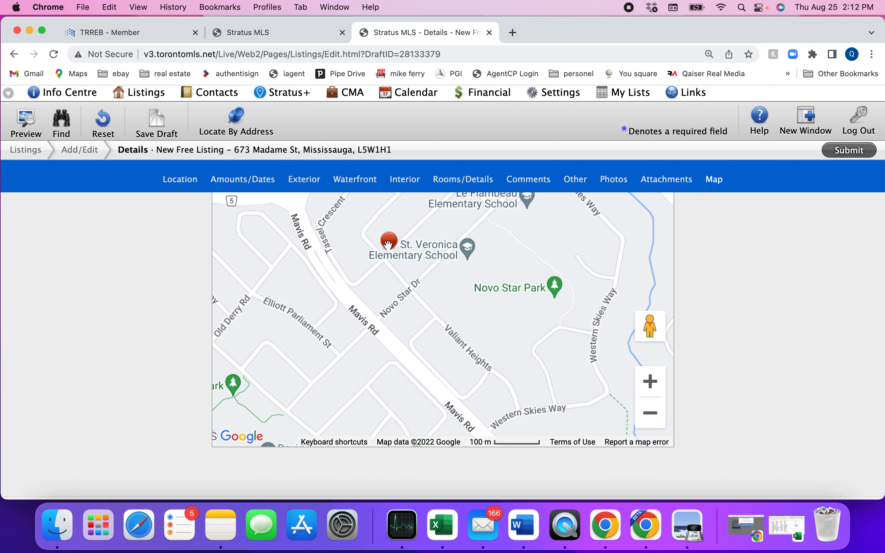
mouse_move(388, 240)
left_mouse_down()
mouse_move(467, 311)
mouse_move(400, 273)
mouse_move(380, 285)
left_mouse_up()
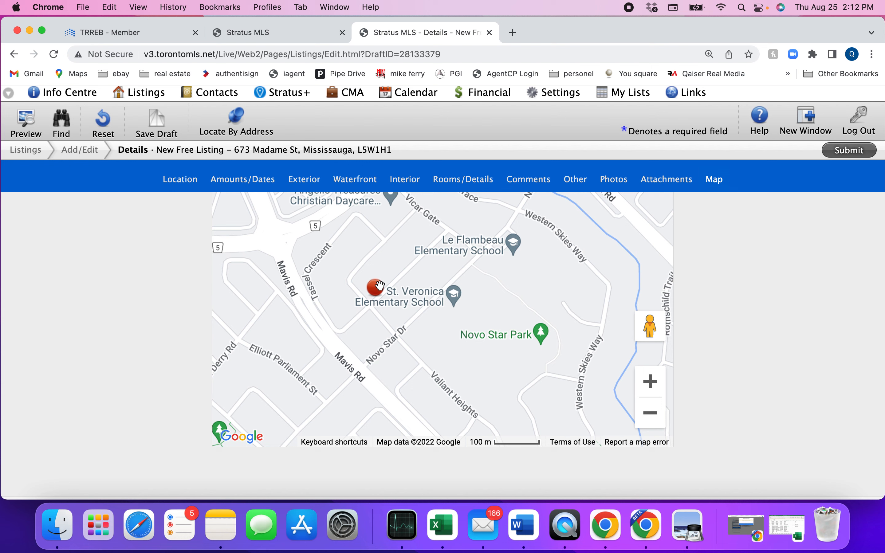
left_click(718, 292)
Zoom around the marker to confirm it sits on Mavis Rd beside Novo Star Park
scroll(454, 283, "down", 2)
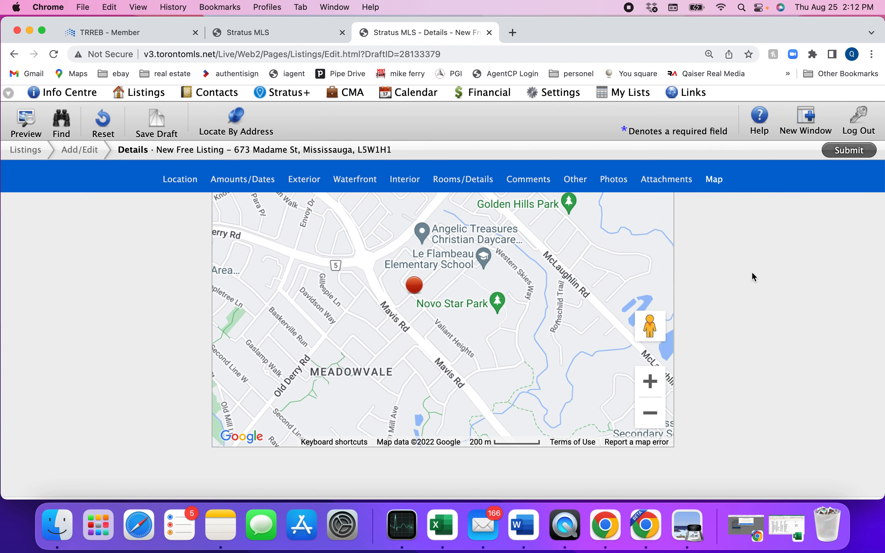
scroll(757, 294, "down", 1)
scroll(756, 294, "up", 6)
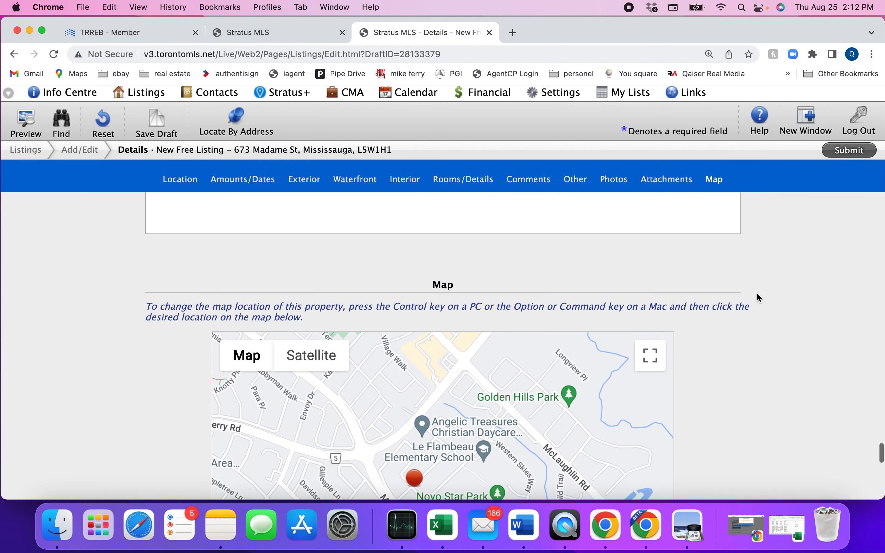
scroll(756, 294, "down", 1)
scroll(756, 295, "down", 5)
scroll(756, 294, "up", 2)
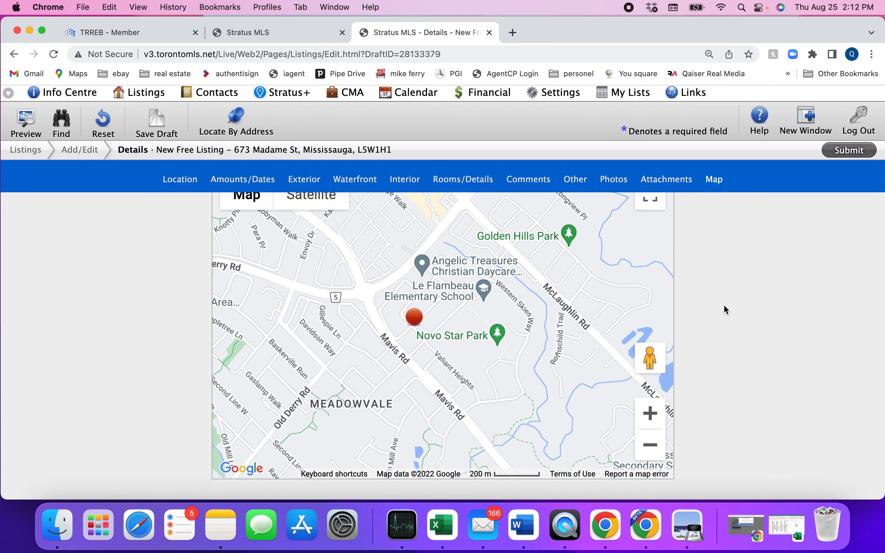
scroll(735, 332, "up", 2)
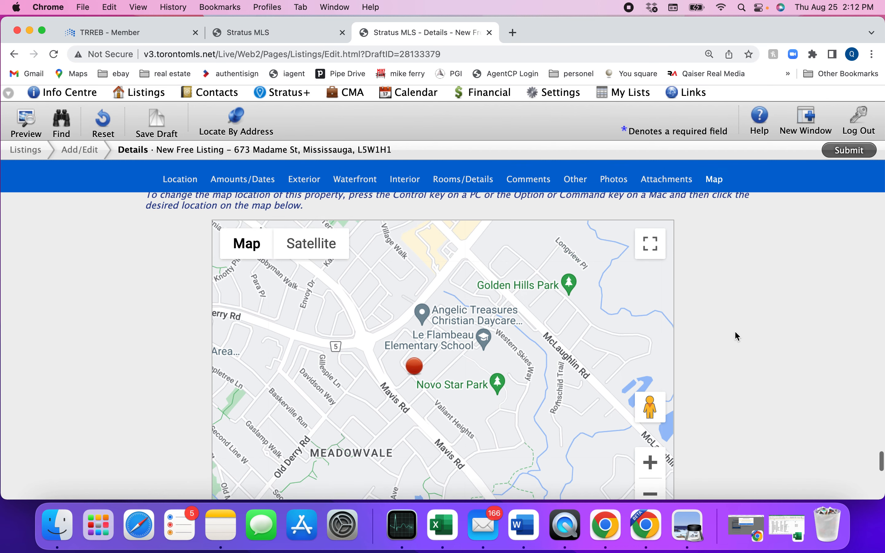
scroll(734, 332, "down", 2)
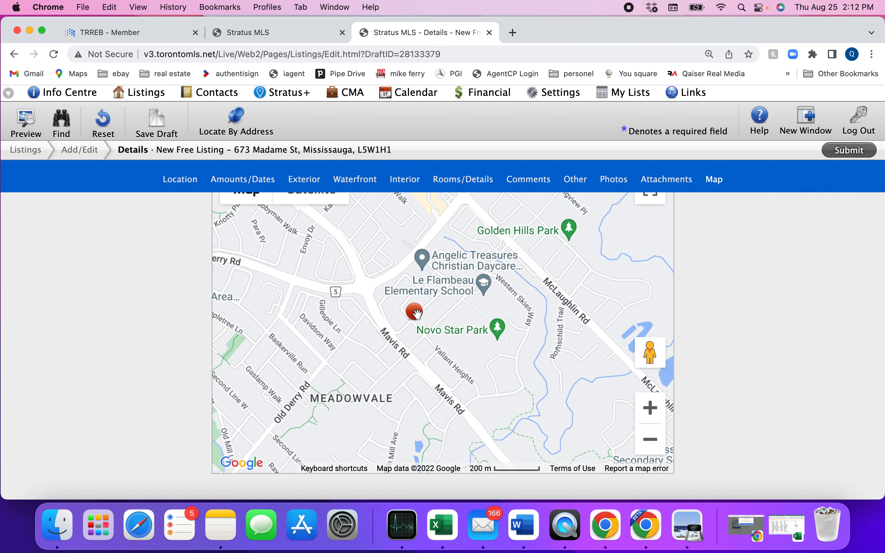
mouse_move(417, 313)
left_mouse_down()
mouse_move(447, 298)
mouse_move(426, 322)
left_mouse_up()
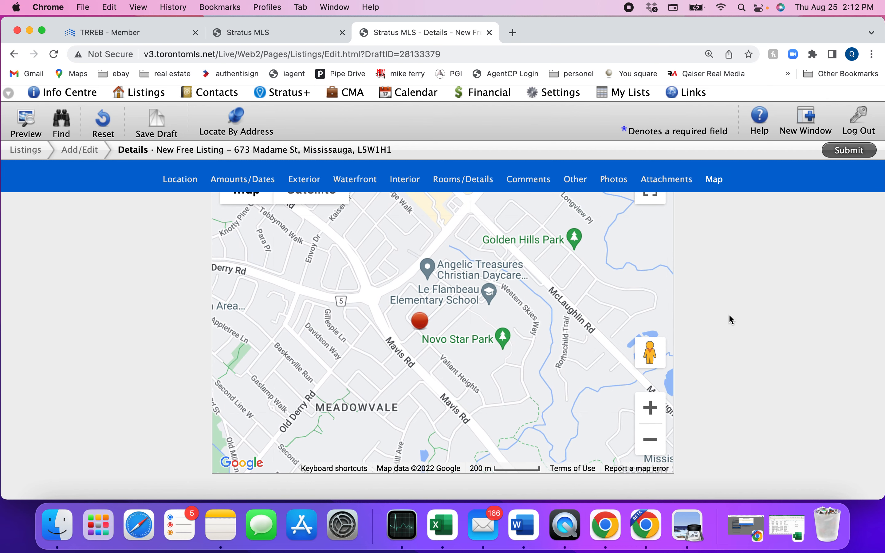
scroll(742, 326, "down", 5)
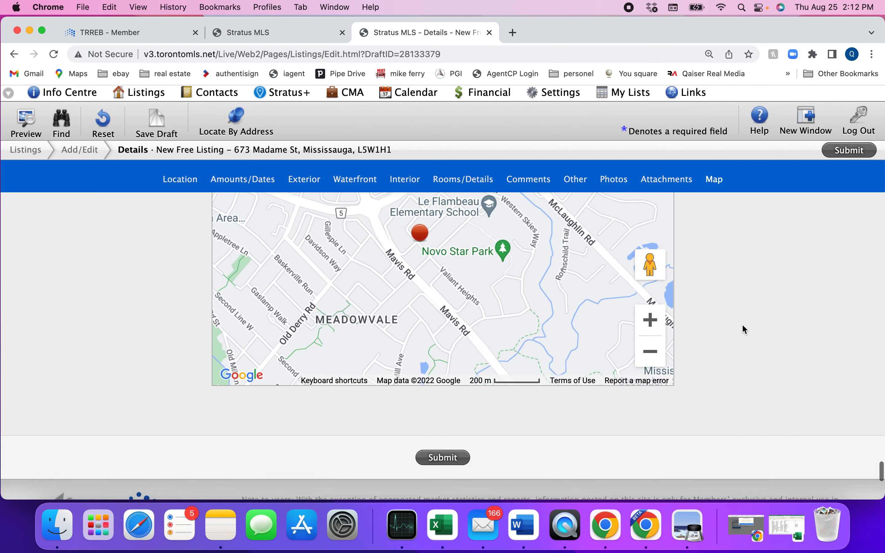
scroll(745, 329, "up", 10)
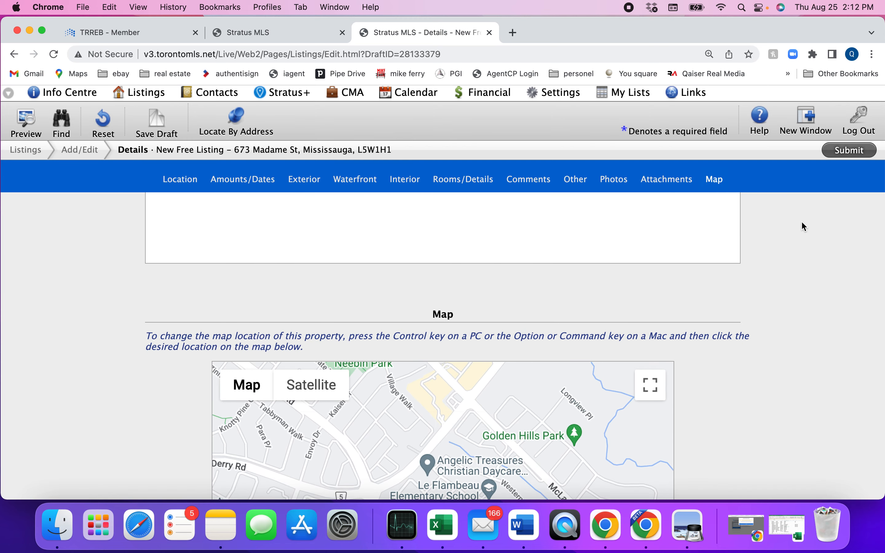
Cancel the submission at the map-location check, save the listing as a draft, and open its preview
left_click(846, 158)
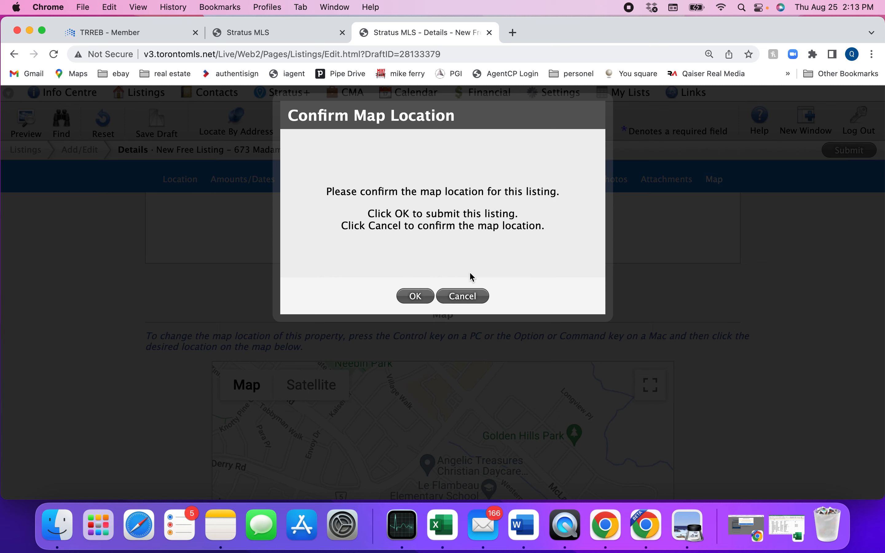
left_click(462, 297)
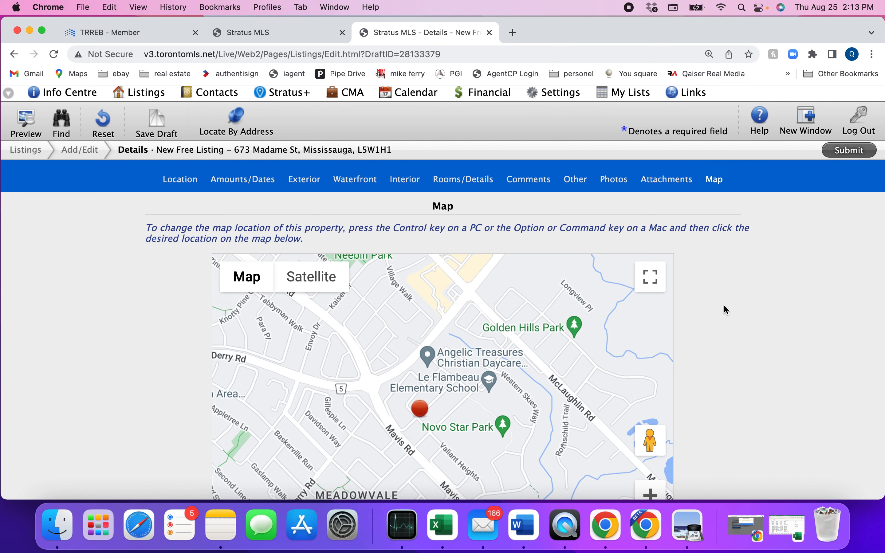
left_click(165, 129)
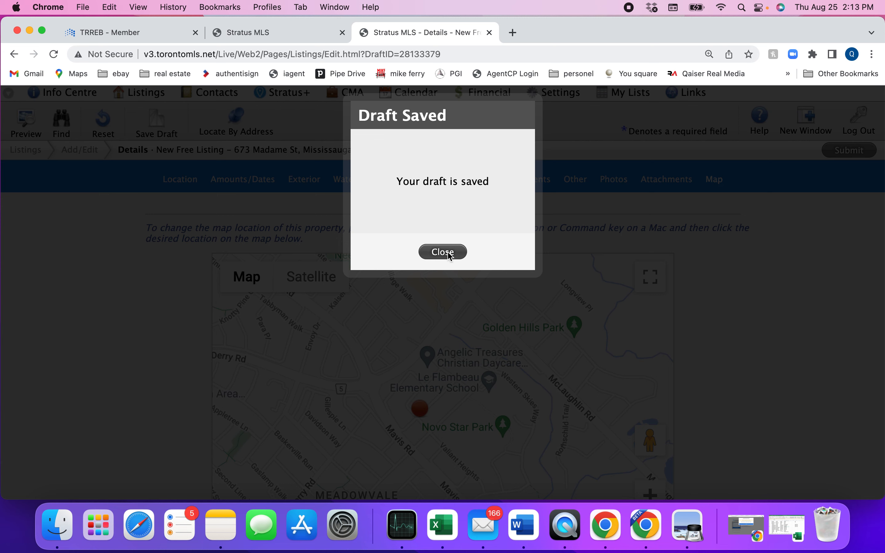
left_click(450, 255)
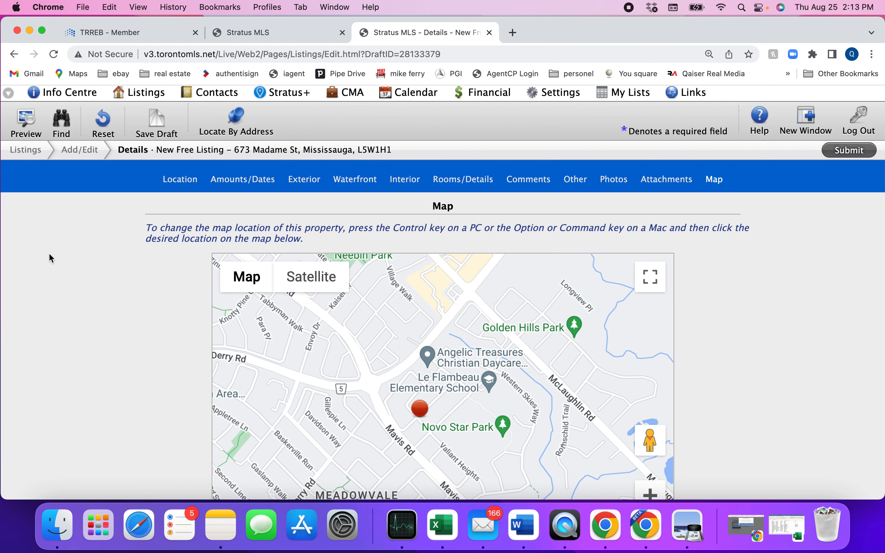
left_click(29, 136)
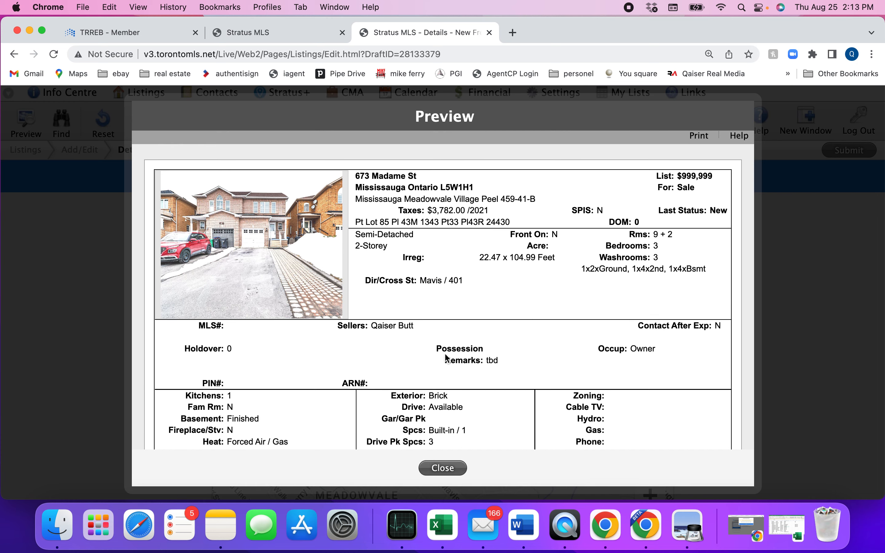
Scroll through the listing preview's details, including photo and $999,999 price, then close it
scroll(446, 346, "down", 2)
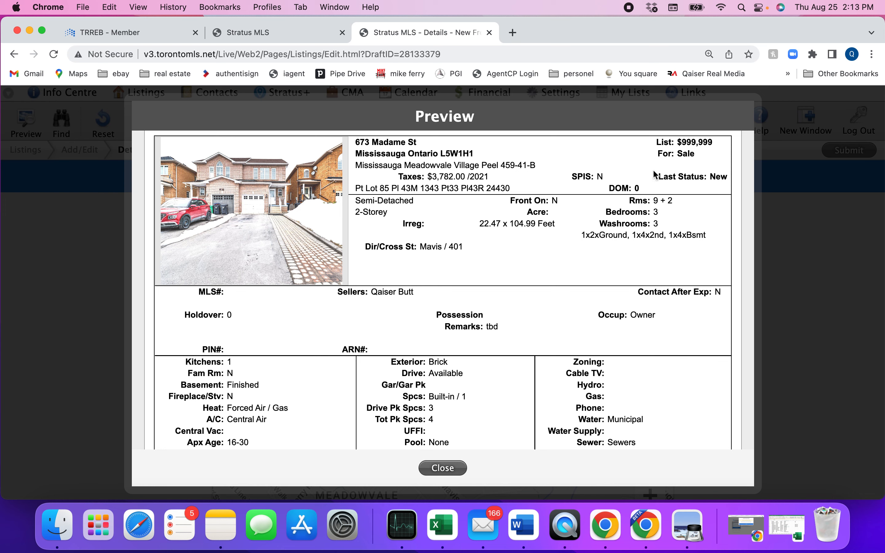
scroll(419, 324, "down", 10)
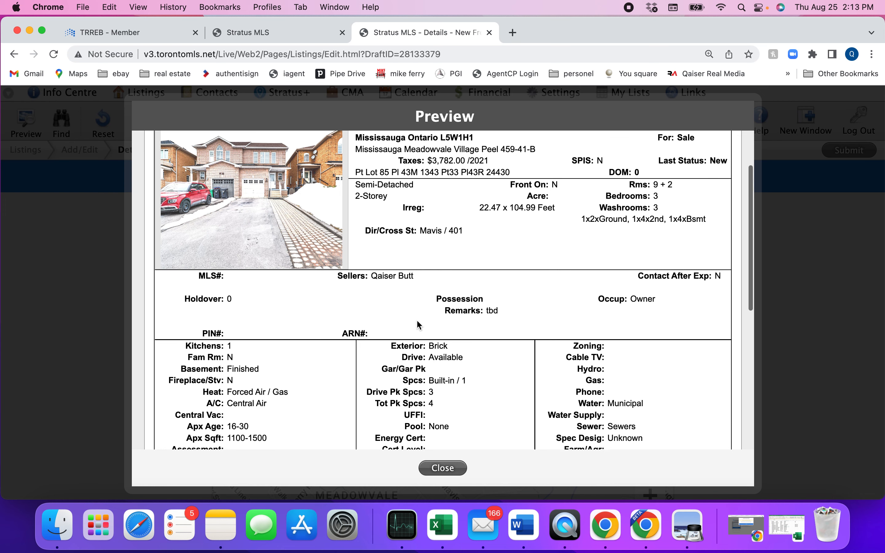
scroll(419, 324, "down", 8)
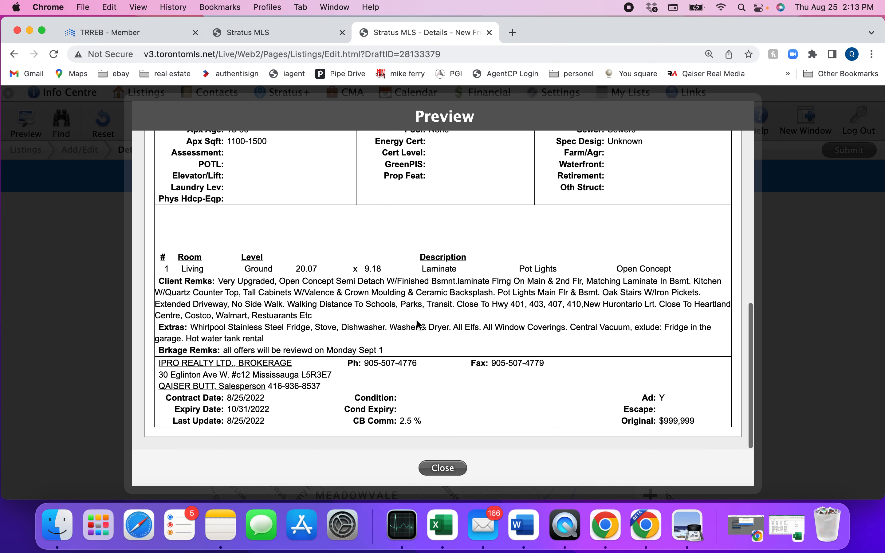
scroll(420, 324, "up", 20)
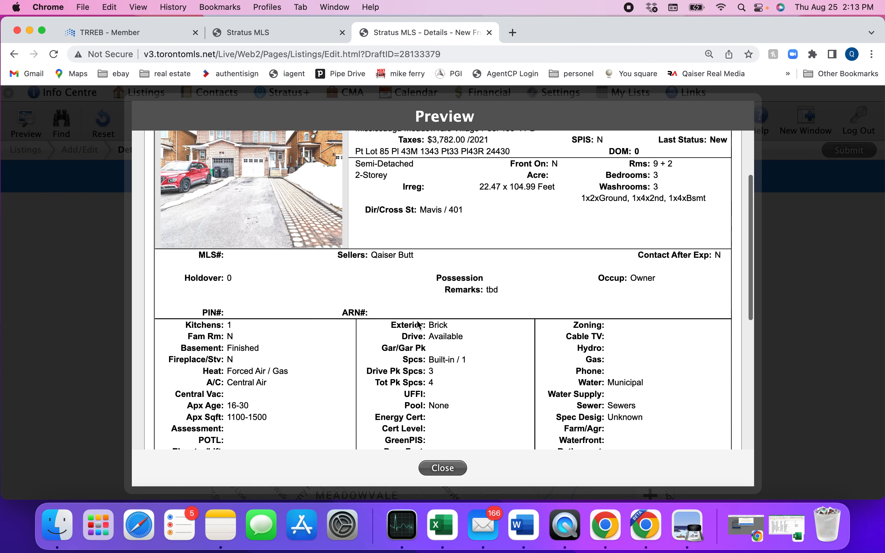
scroll(419, 324, "up", 2)
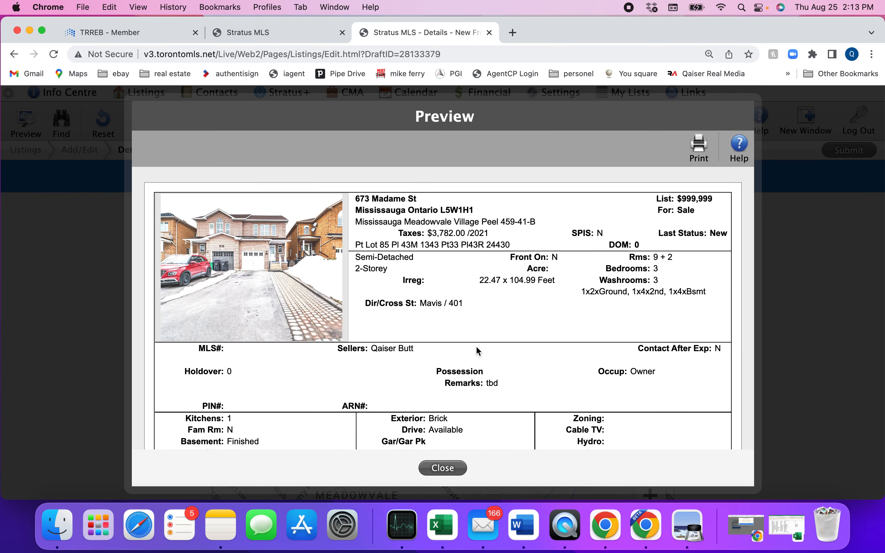
left_click(443, 469)
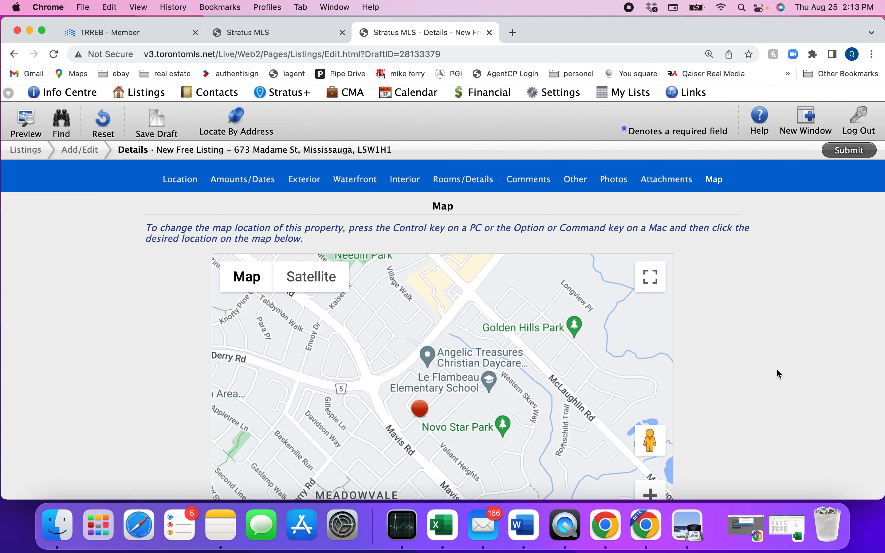
left_click(157, 127)
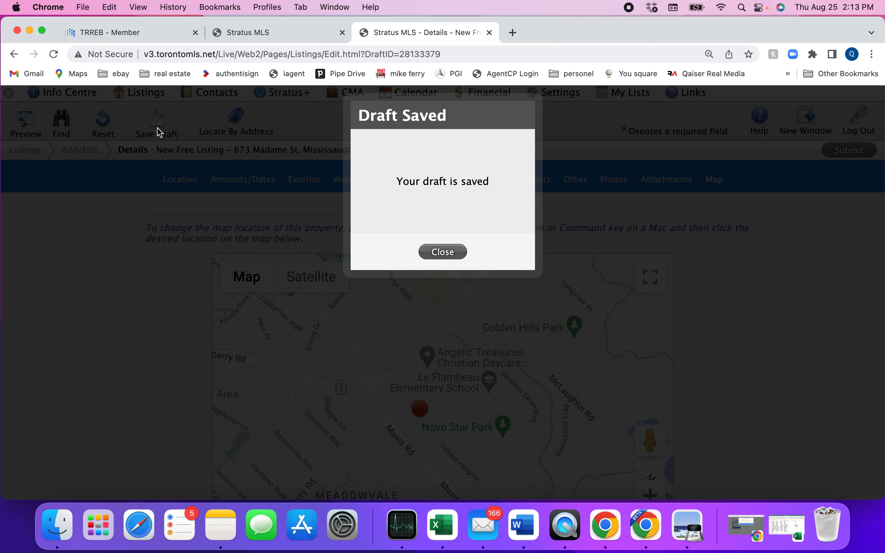
left_click(438, 256)
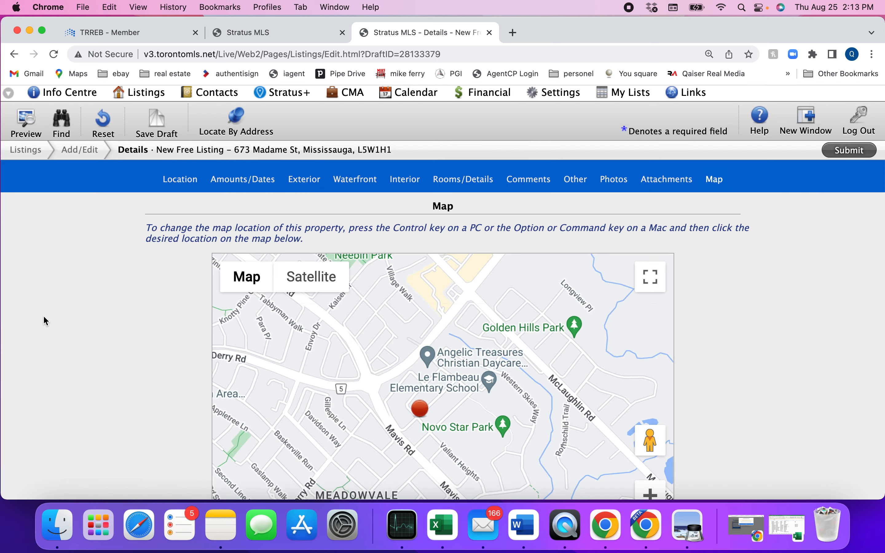
mouse_move(137, 94)
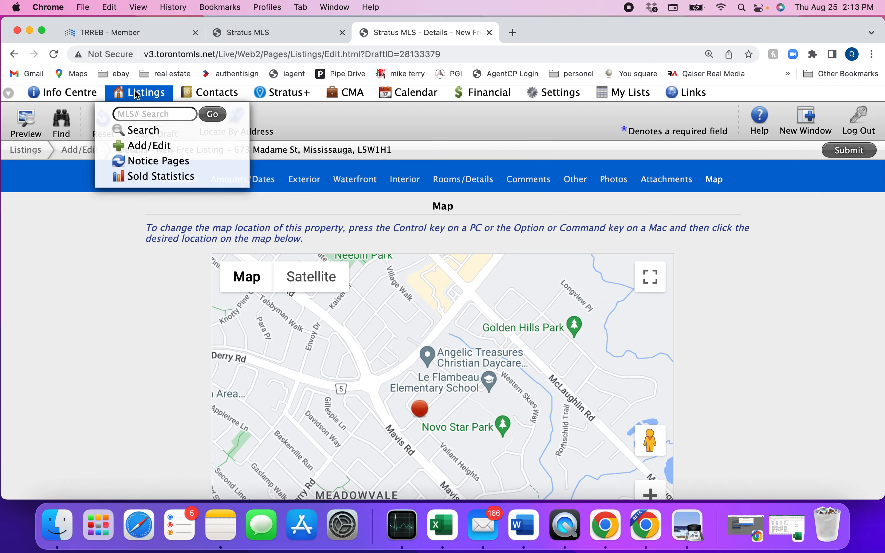
left_click(145, 145)
left_click(467, 209)
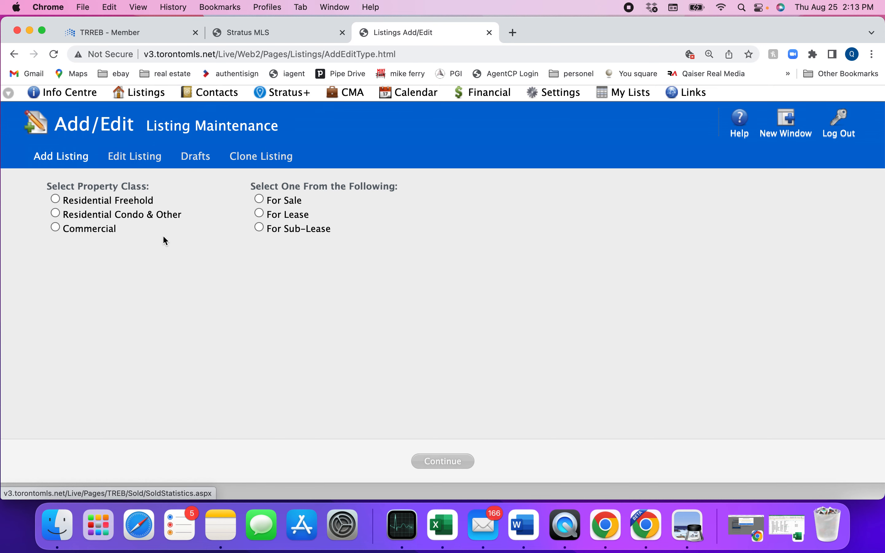
left_click(197, 161)
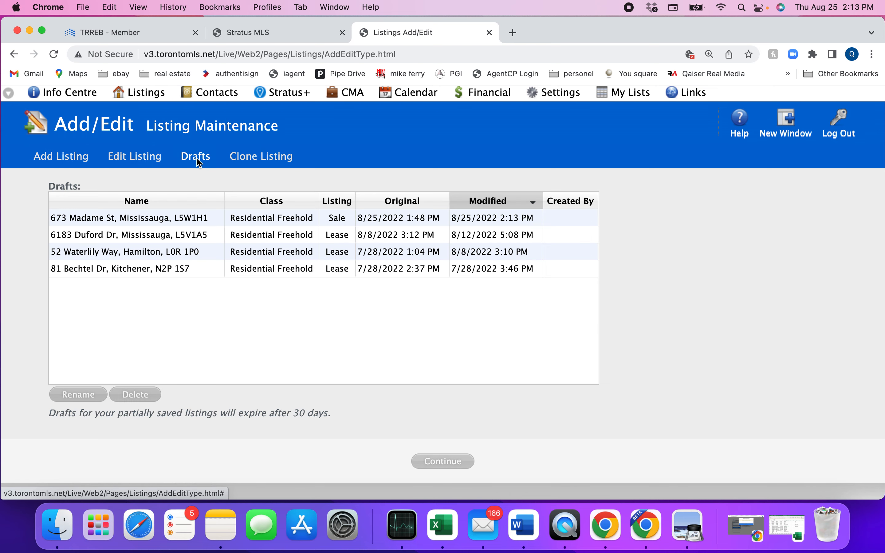
double_click(85, 219)
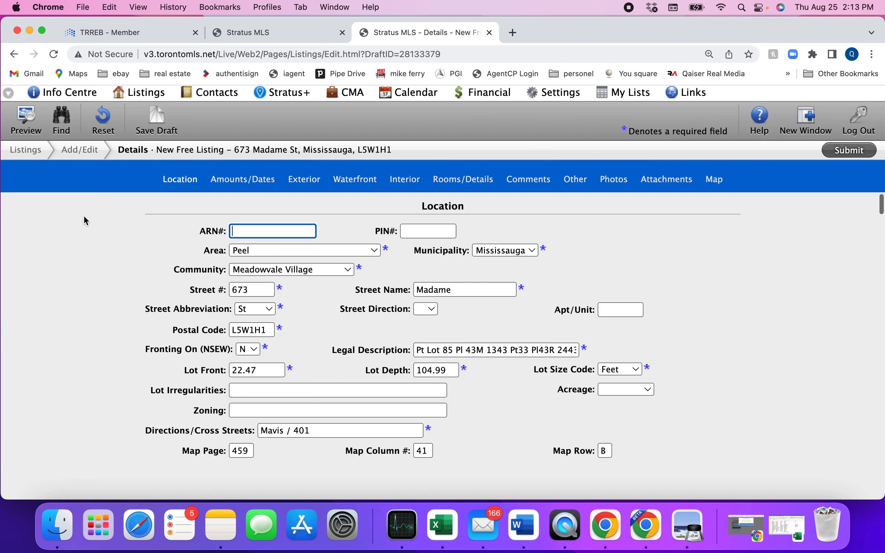